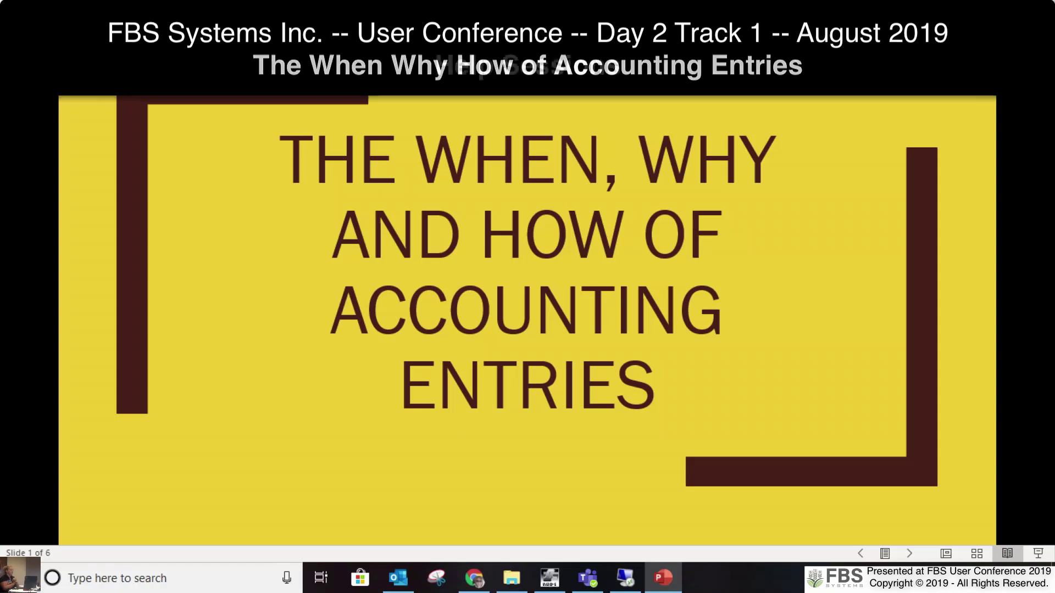
- Advance the slide show from the title slide to the Clearing Checks and Deposits slide
{"action": "key", "text": "Right"}
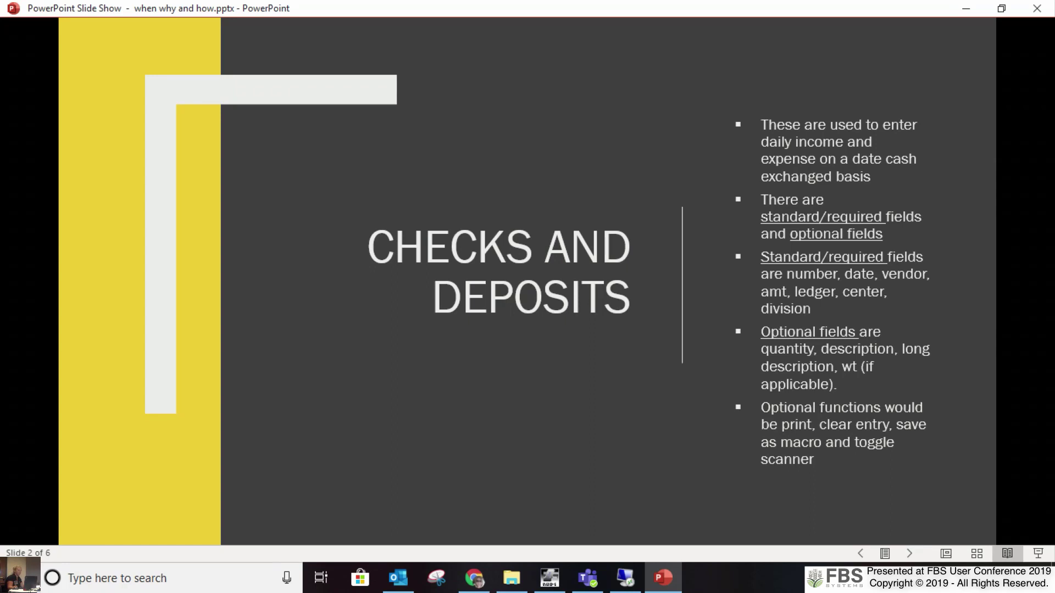
{"action": "left_click", "coordinate": [547, 154]}
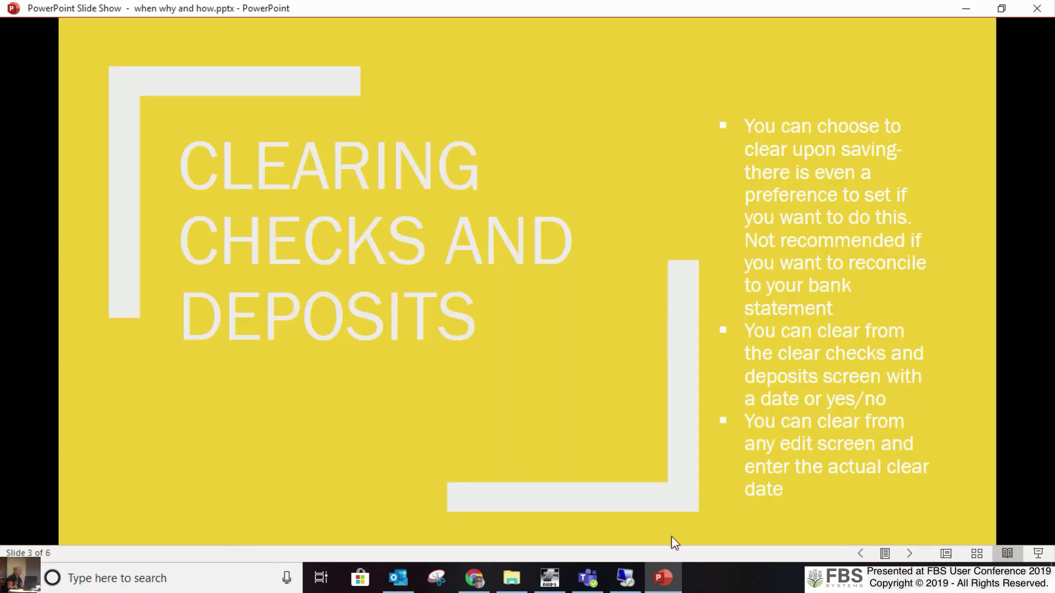
- Switch to Top ManAGement Series, change the current company to AAA (test) and save its to-do list
{"action": "left_click", "coordinate": [548, 584]}
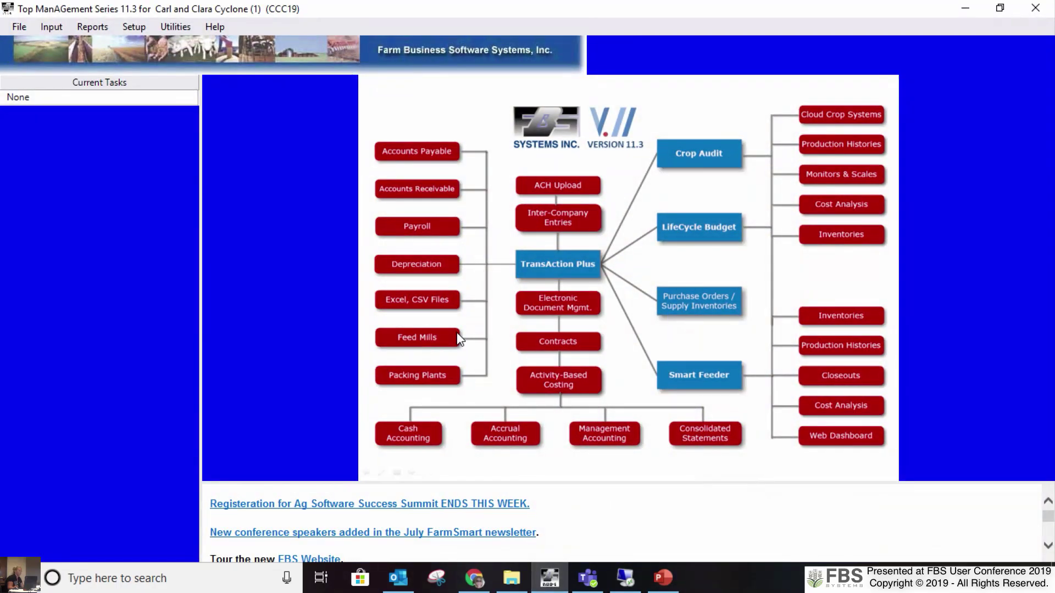
{"action": "left_click", "coordinate": [18, 26]}
{"action": "left_click", "coordinate": [55, 42]}
{"action": "left_click", "coordinate": [337, 203]}
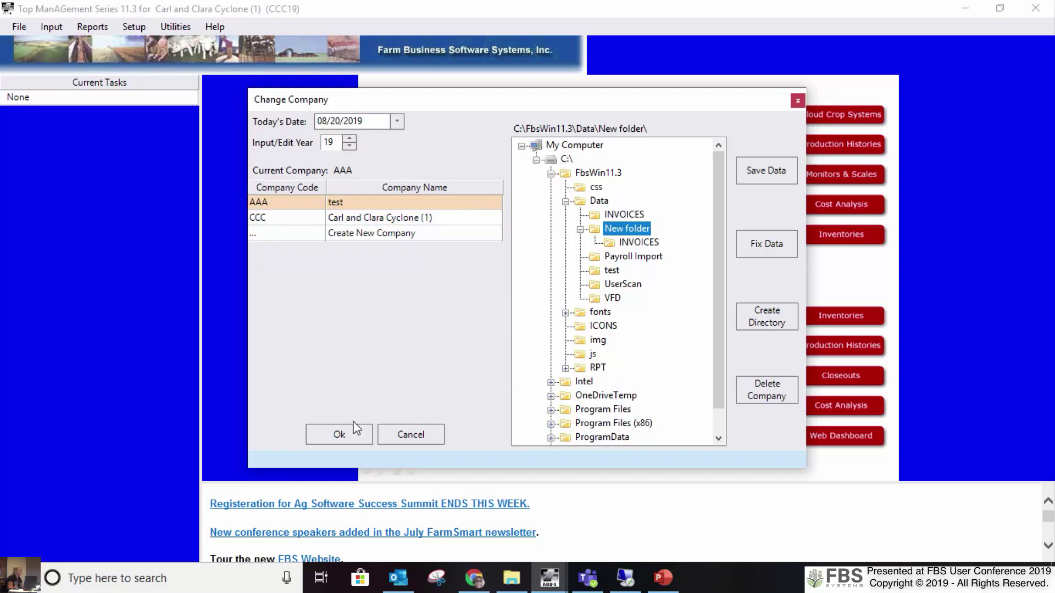
{"action": "left_click", "coordinate": [340, 434]}
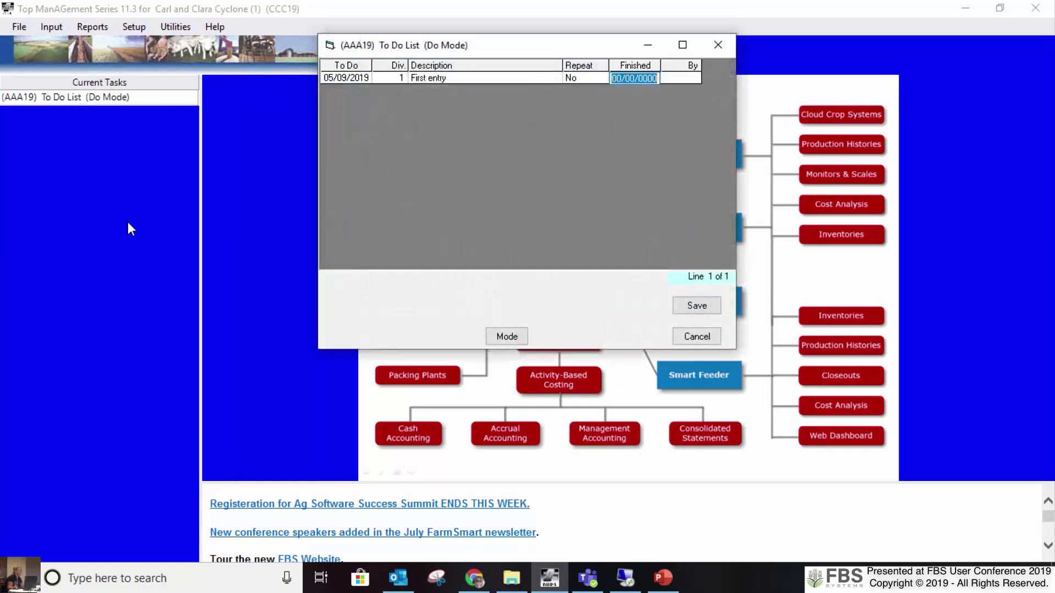
{"action": "left_click", "coordinate": [714, 308]}
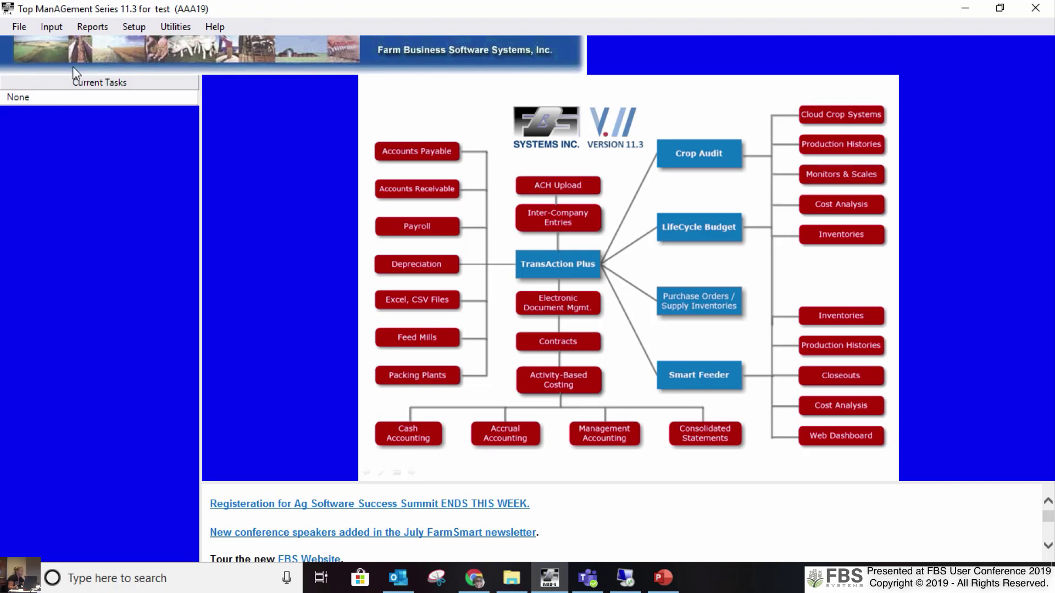
- Open the general accounting input and start a new check entry in a maximized window
{"action": "left_click", "coordinate": [55, 29]}
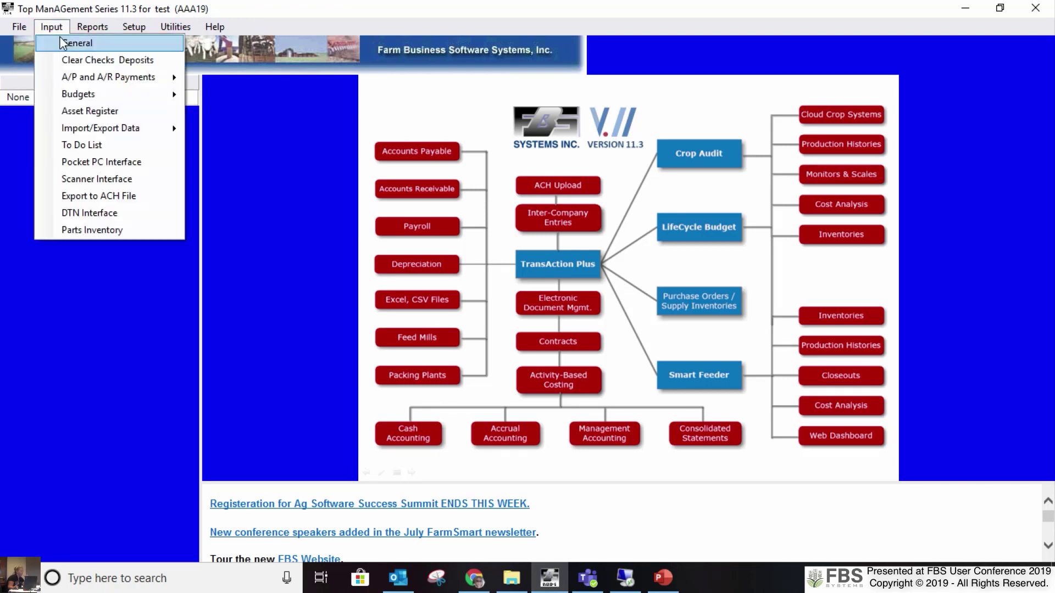
{"action": "left_click", "coordinate": [59, 37]}
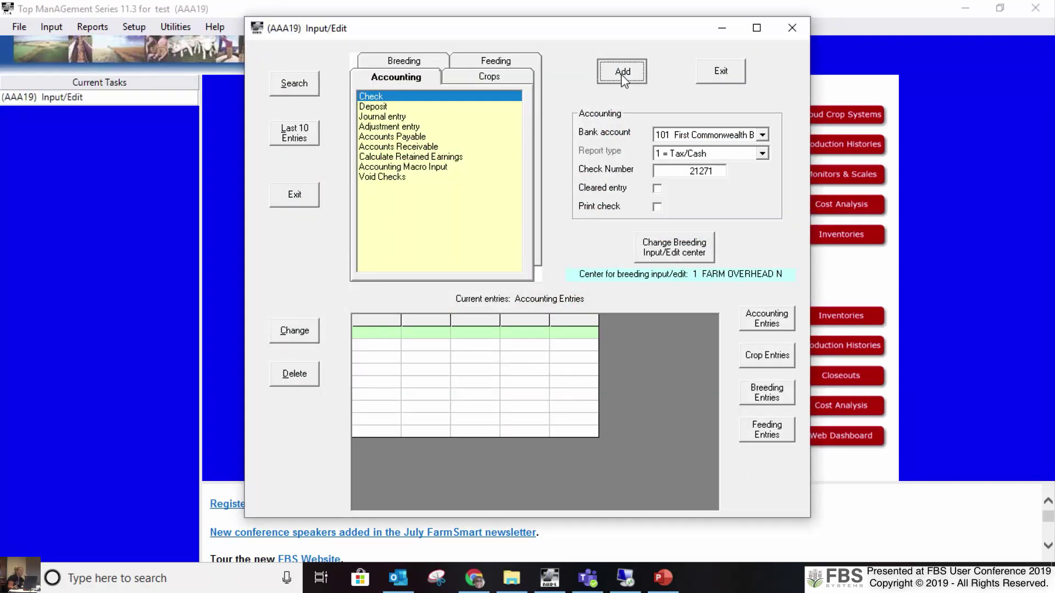
{"action": "left_click", "coordinate": [623, 79]}
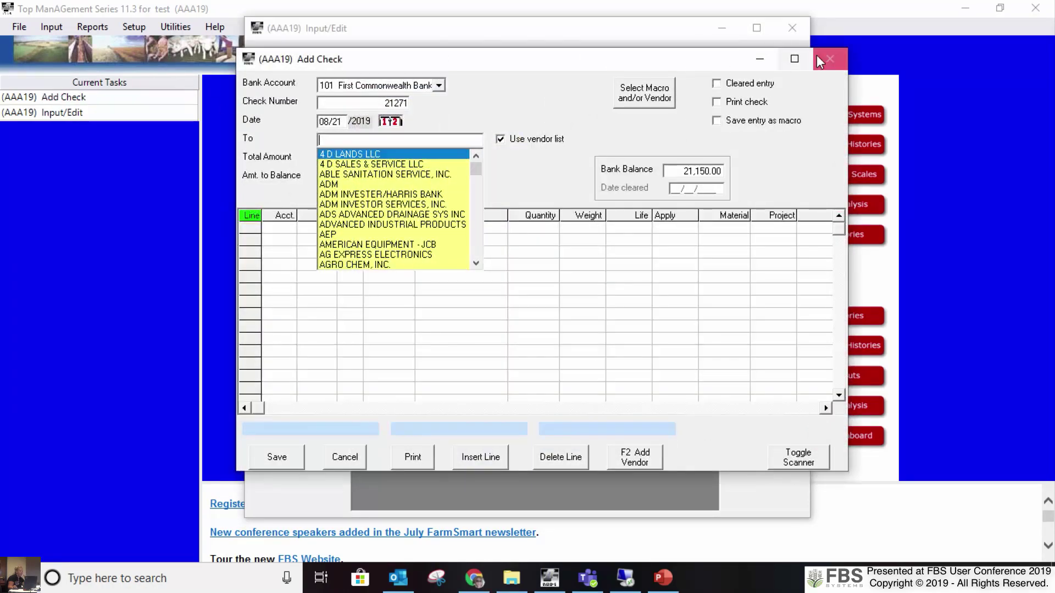
{"action": "left_click", "coordinate": [795, 58]}
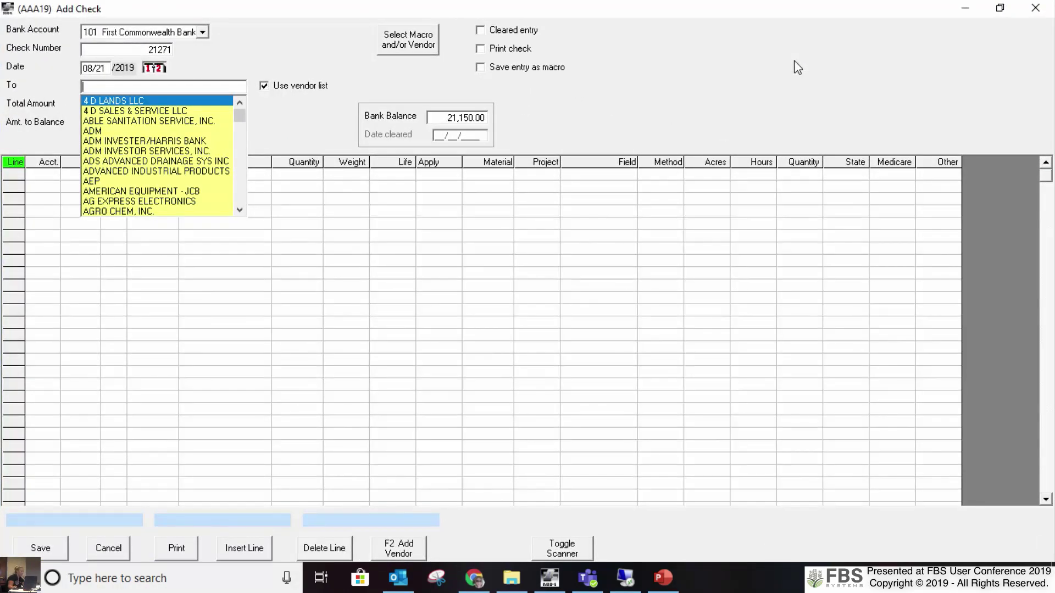
{"action": "left_click", "coordinate": [480, 48]}
{"action": "left_click", "coordinate": [480, 31]}
{"action": "left_click", "coordinate": [481, 68]}
{"action": "left_click", "coordinate": [481, 50]}
{"action": "left_click", "coordinate": [483, 30]}
{"action": "left_click", "coordinate": [481, 68]}
- Fill in the check from the "conklin rent" macro under vendor CONKLIN DAIRY CATTLE SALES, LLC
{"action": "left_click", "coordinate": [404, 42]}
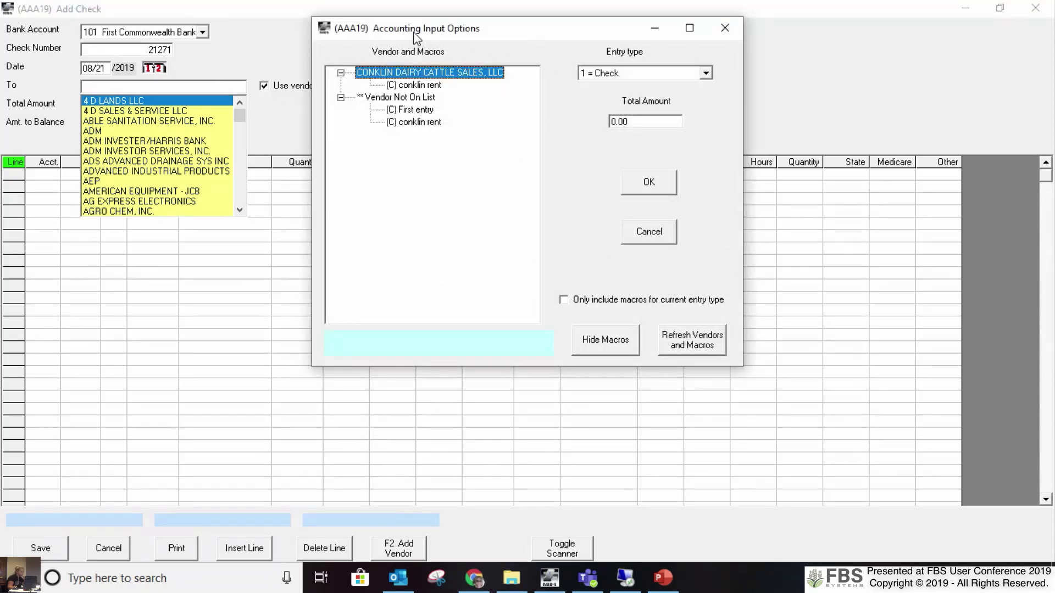
{"action": "left_click", "coordinate": [402, 86]}
{"action": "left_click", "coordinate": [660, 181]}
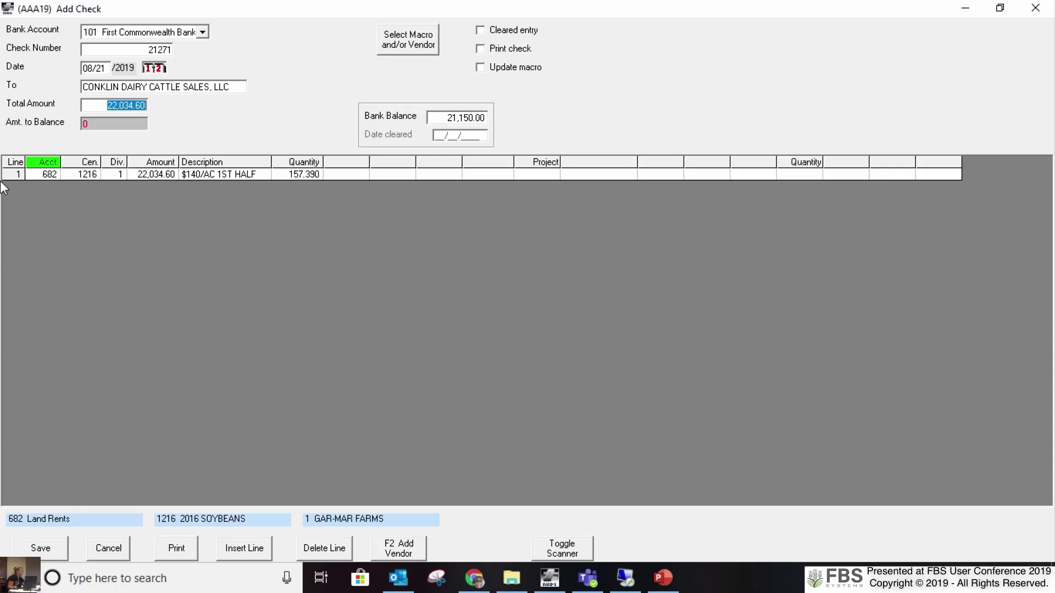
{"action": "left_click", "coordinate": [169, 175]}
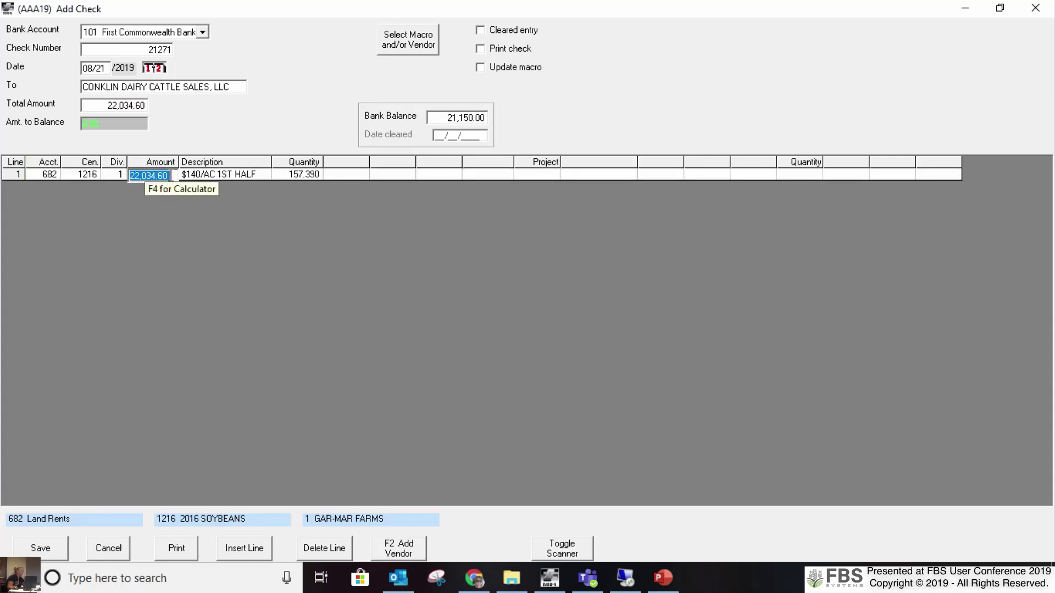
{"action": "left_click", "coordinate": [408, 40]}
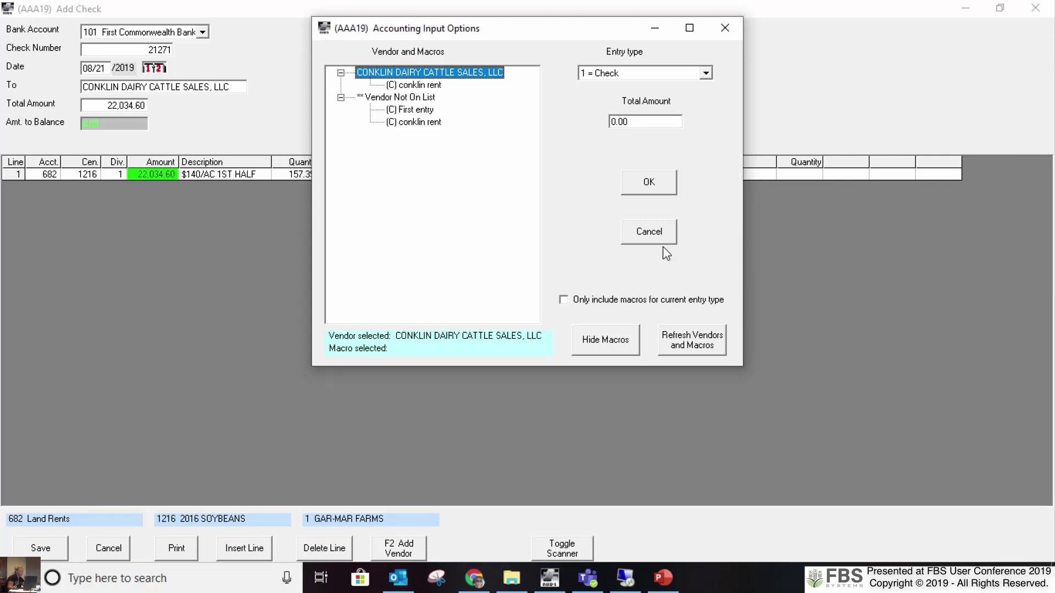
{"action": "left_click", "coordinate": [644, 230]}
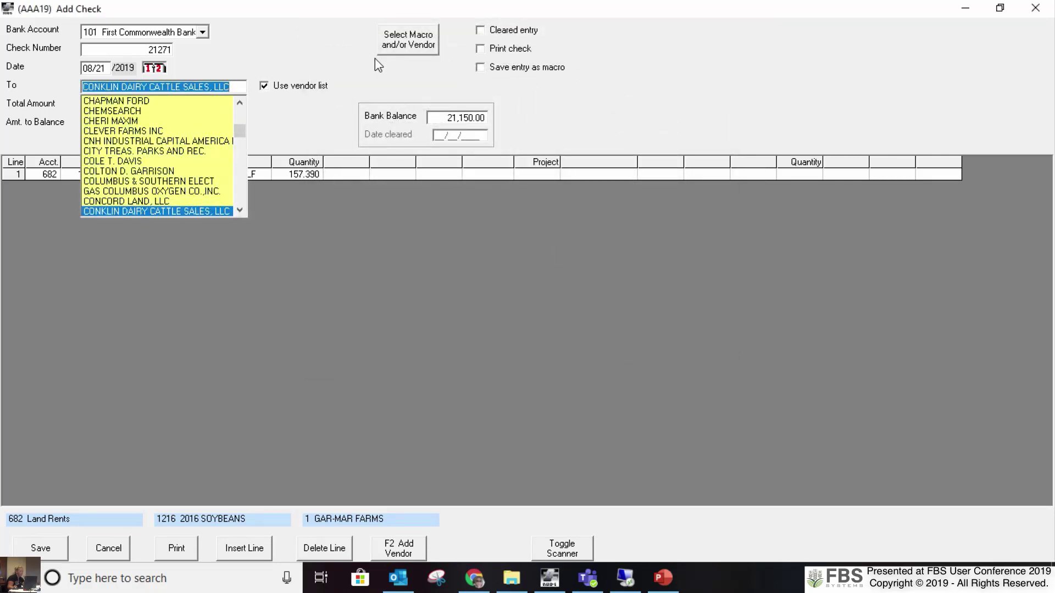
- Turn on the scanner option, save the Conklin check with it and cancel the invoice scan
{"action": "left_click", "coordinate": [577, 551]}
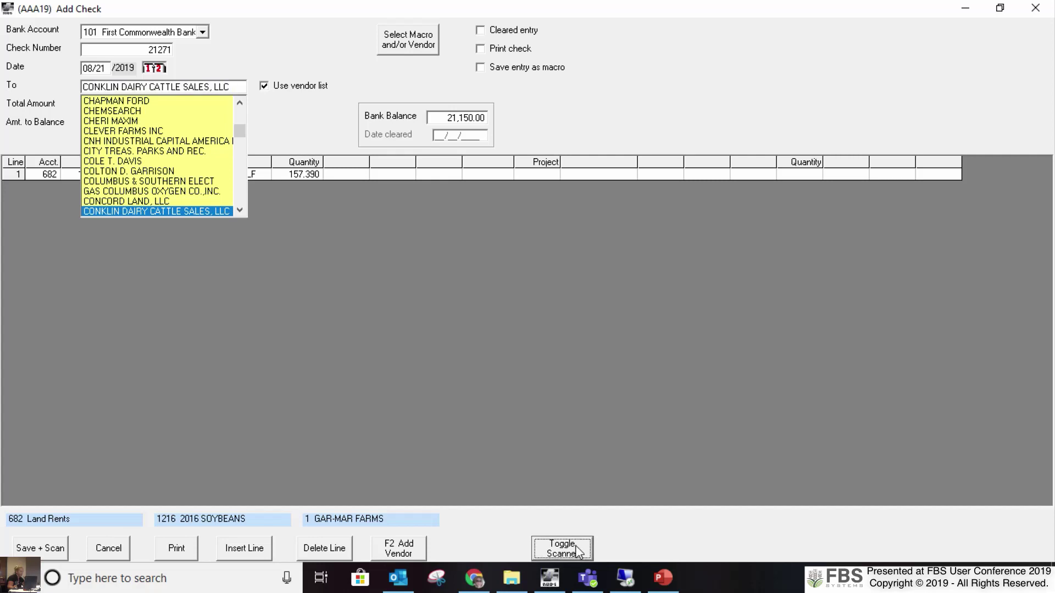
{"action": "left_click", "coordinate": [43, 550]}
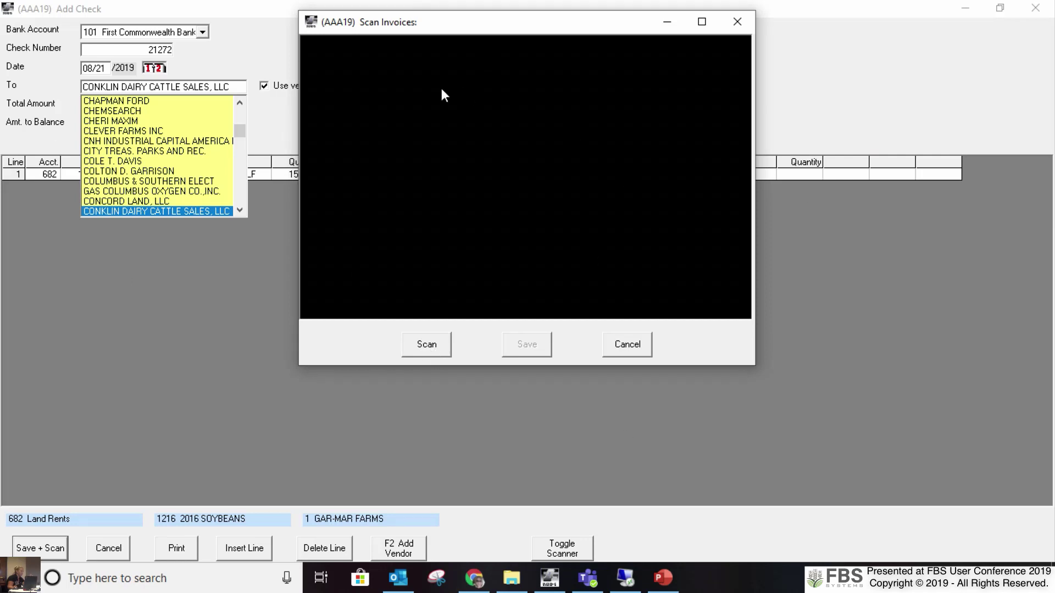
{"action": "left_click", "coordinate": [628, 345]}
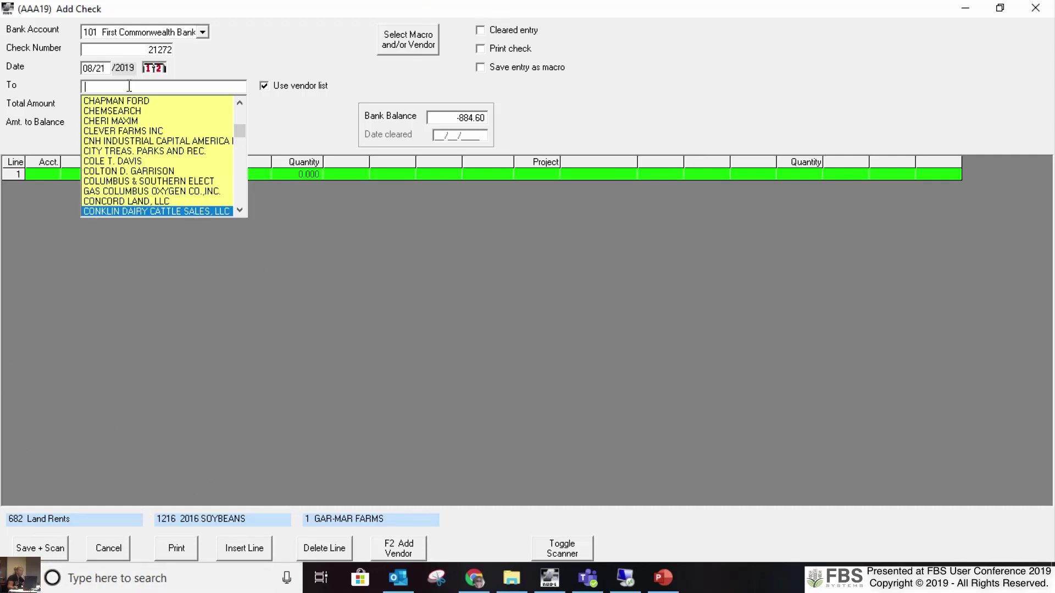
- View the Scanned Invoices window for Accounting, close it and return to the open check entry
{"action": "left_click", "coordinate": [202, 32]}
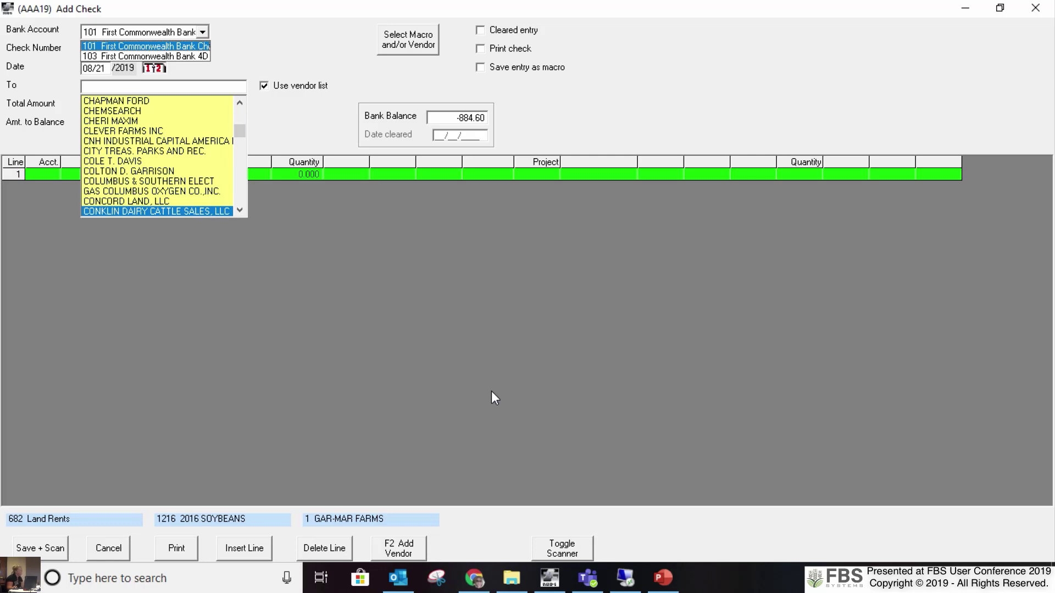
{"action": "left_click", "coordinate": [549, 578]}
{"action": "left_click", "coordinate": [51, 26]}
{"action": "left_click", "coordinate": [328, 141]}
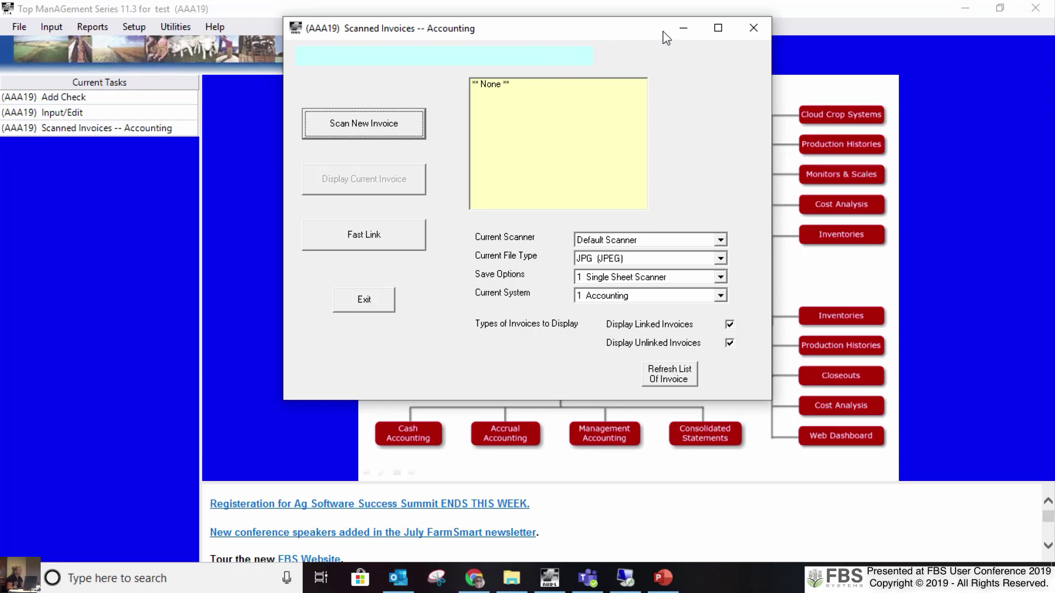
{"action": "left_click", "coordinate": [750, 29]}
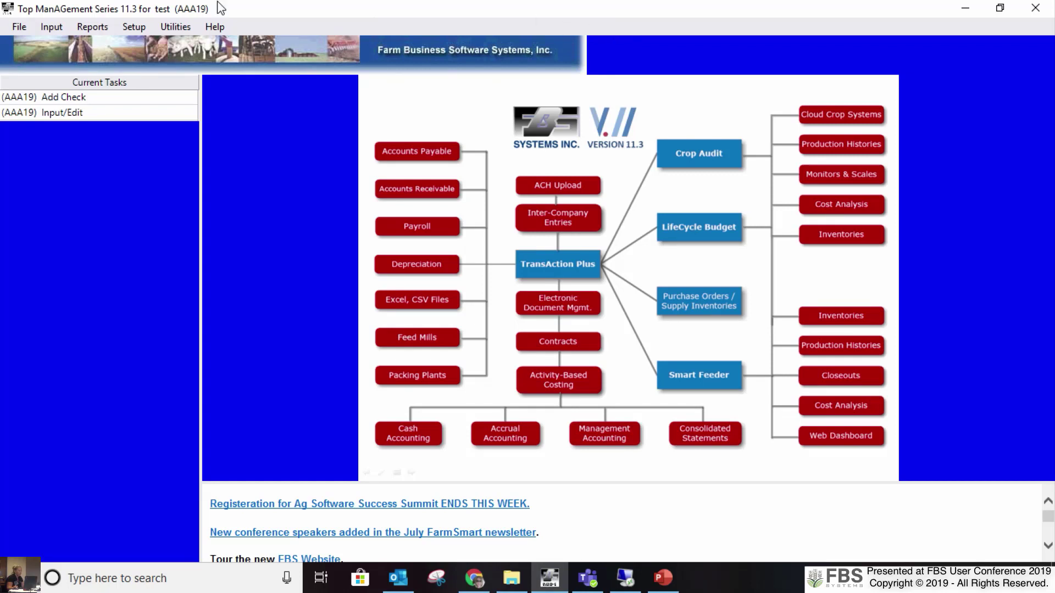
{"action": "left_click", "coordinate": [59, 99]}
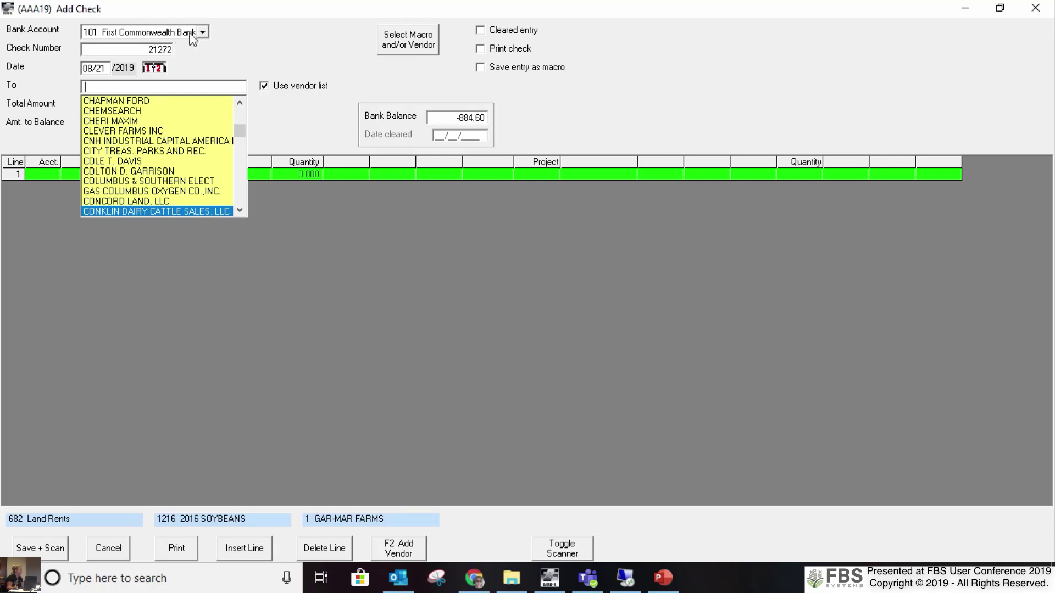
- Change the new check's bank account to 103 First Commonwealth Bank 4D and move past the check number
{"action": "left_click", "coordinate": [117, 32]}
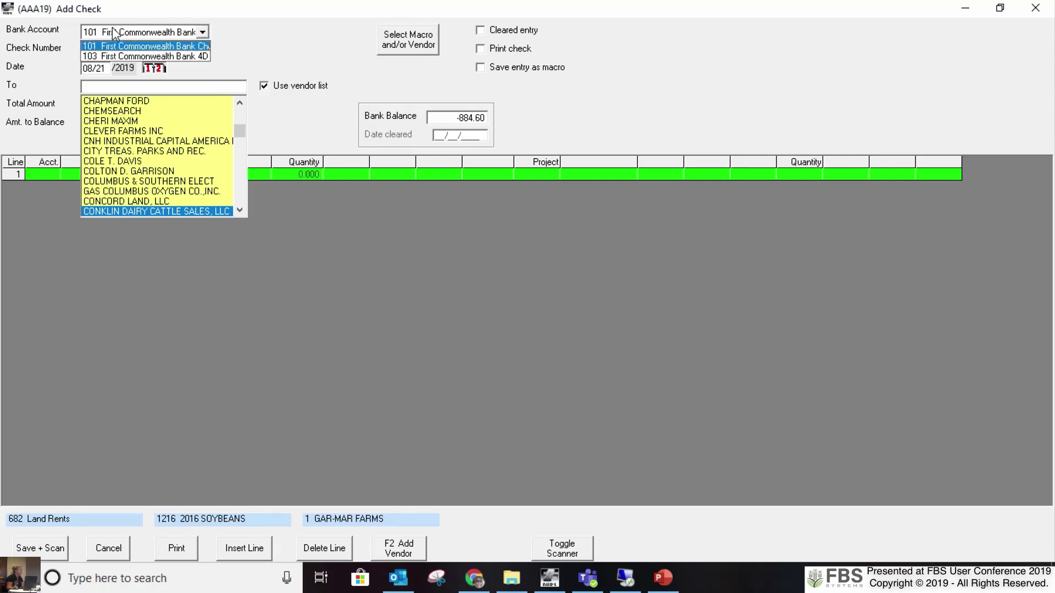
{"action": "left_click", "coordinate": [124, 56]}
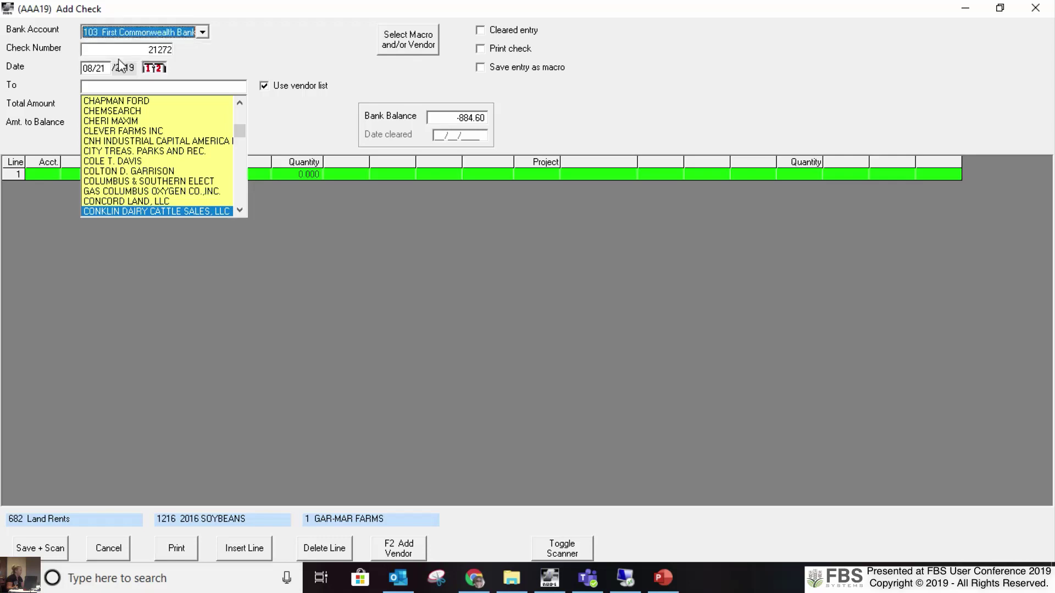
{"action": "left_click", "coordinate": [116, 51]}
{"action": "left_click_drag", "start_coordinate": [115, 51], "coordinate": [196, 52]}
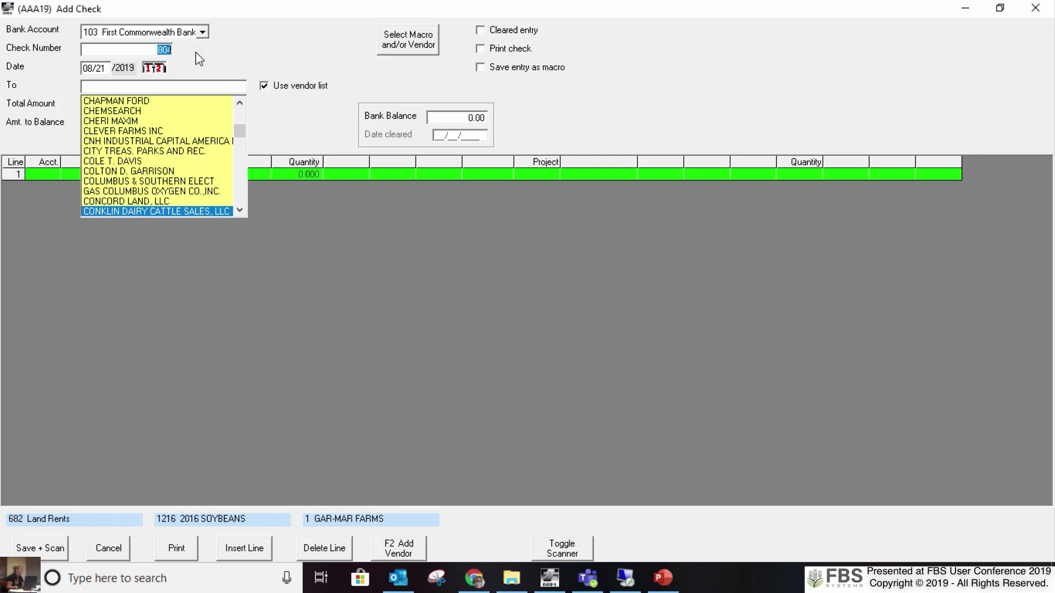
{"action": "left_click", "coordinate": [149, 54]}
{"action": "key", "text": "Tab"}
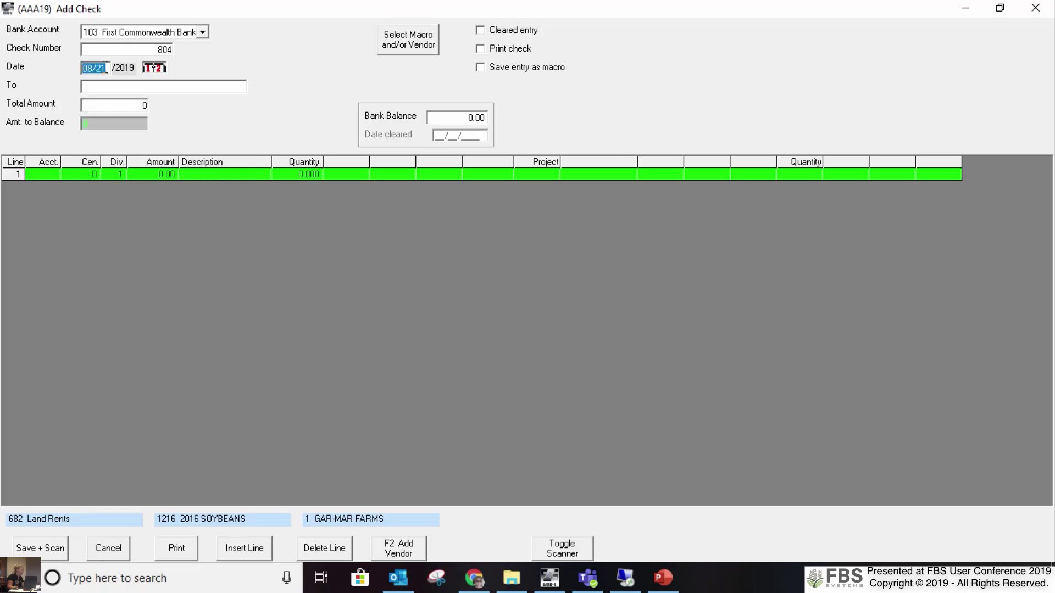
- Set the check date to August 30, 2019 using the calendar
{"action": "left_click", "coordinate": [156, 69]}
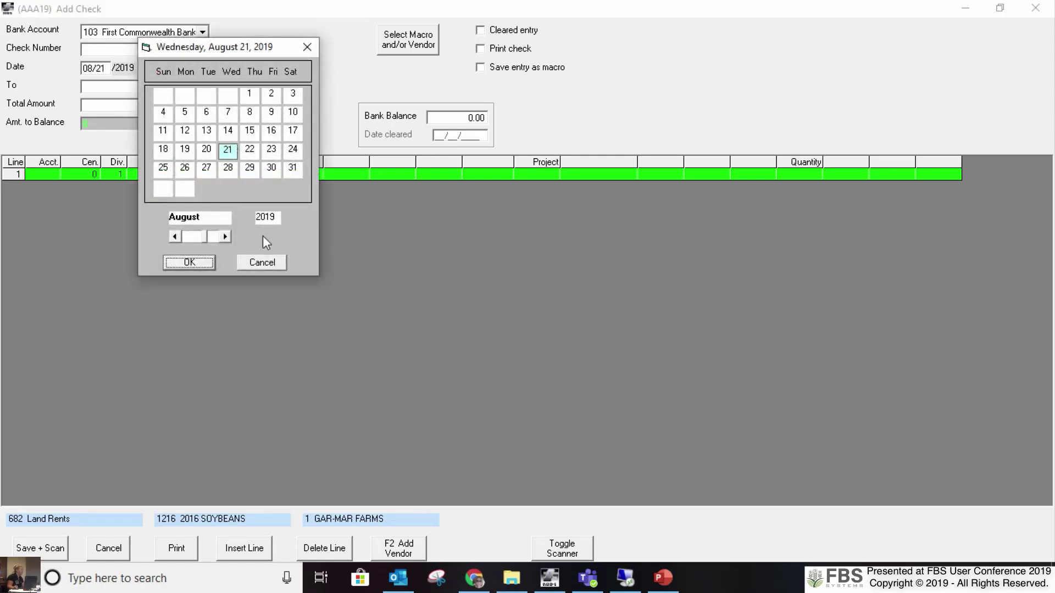
{"action": "left_click", "coordinate": [269, 168]}
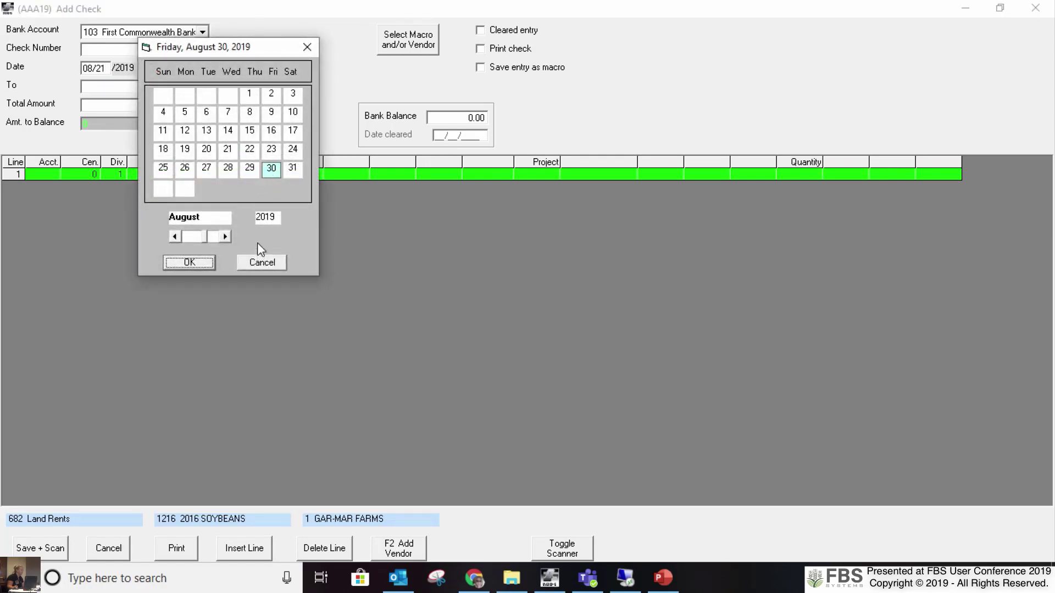
{"action": "left_click", "coordinate": [181, 263]}
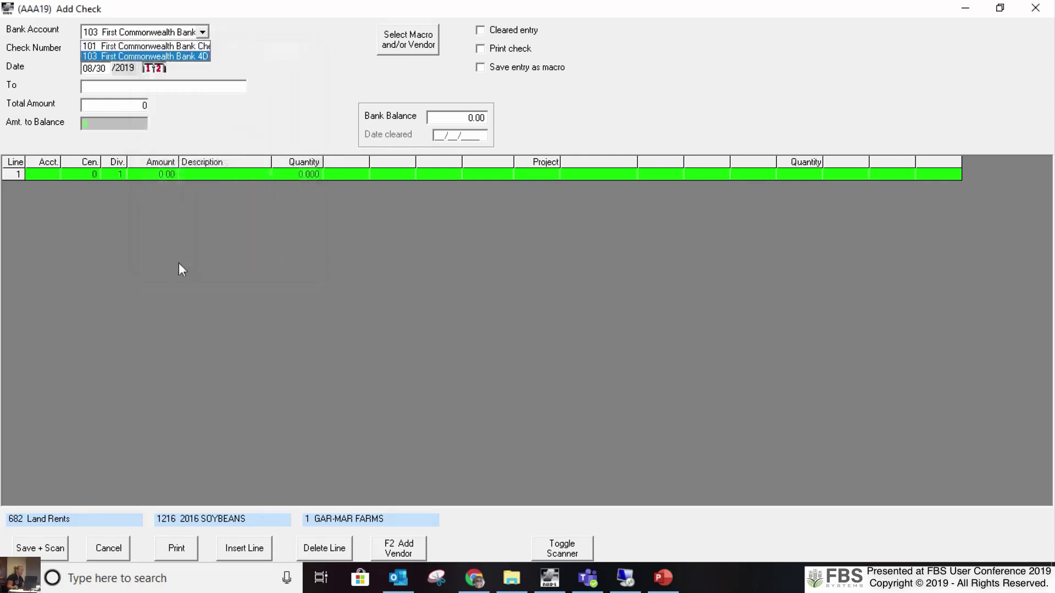
{"action": "left_click", "coordinate": [106, 72]}
- Choose CHAPMAN FORD as the check's payee and enter a total amount of 500.00
{"action": "left_click", "coordinate": [105, 83]}
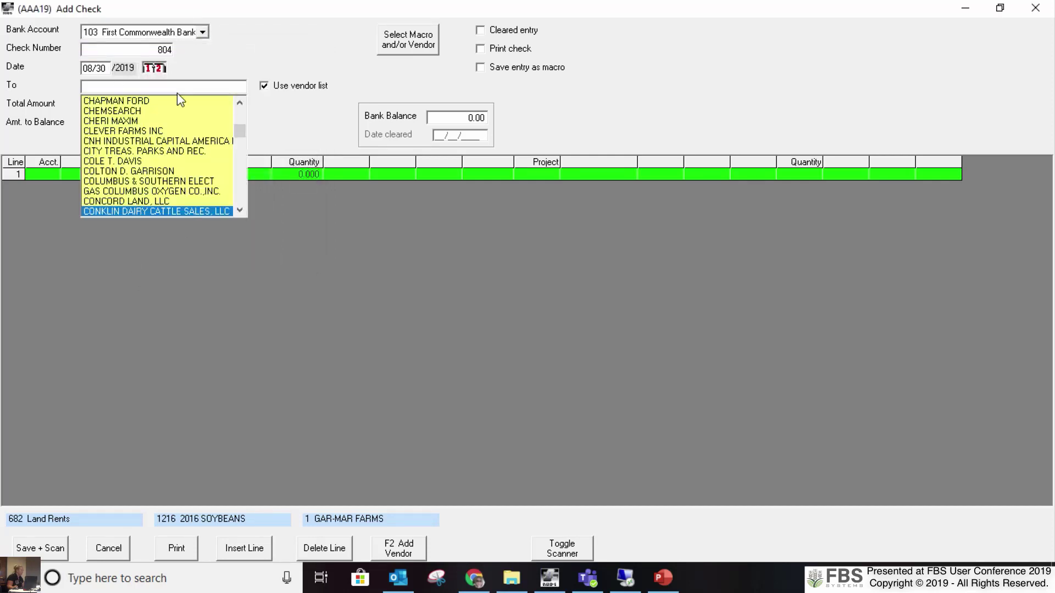
{"action": "left_click", "coordinate": [120, 102]}
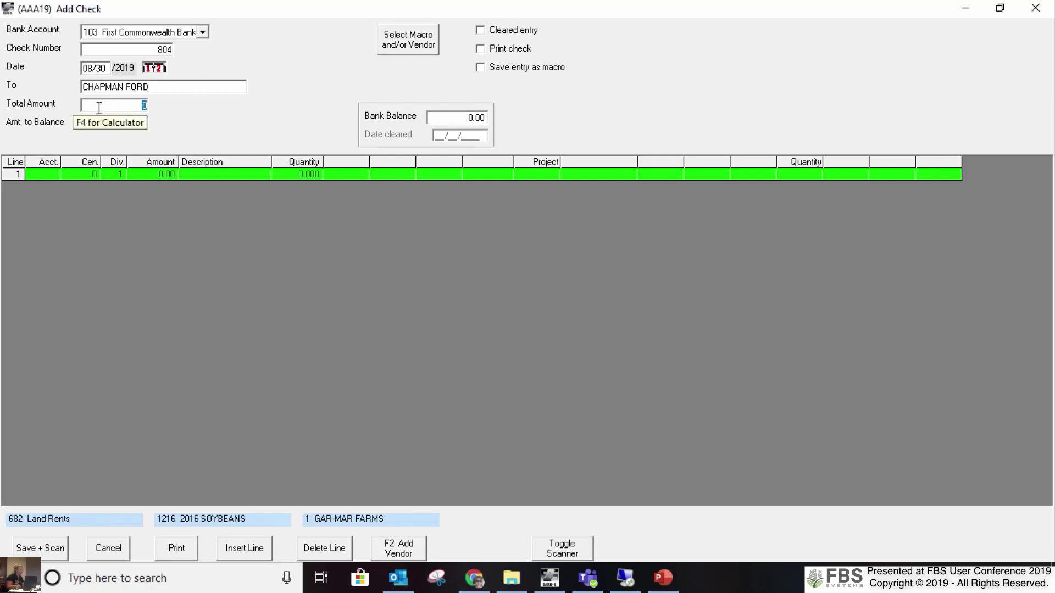
{"action": "type", "text": "500.00"}
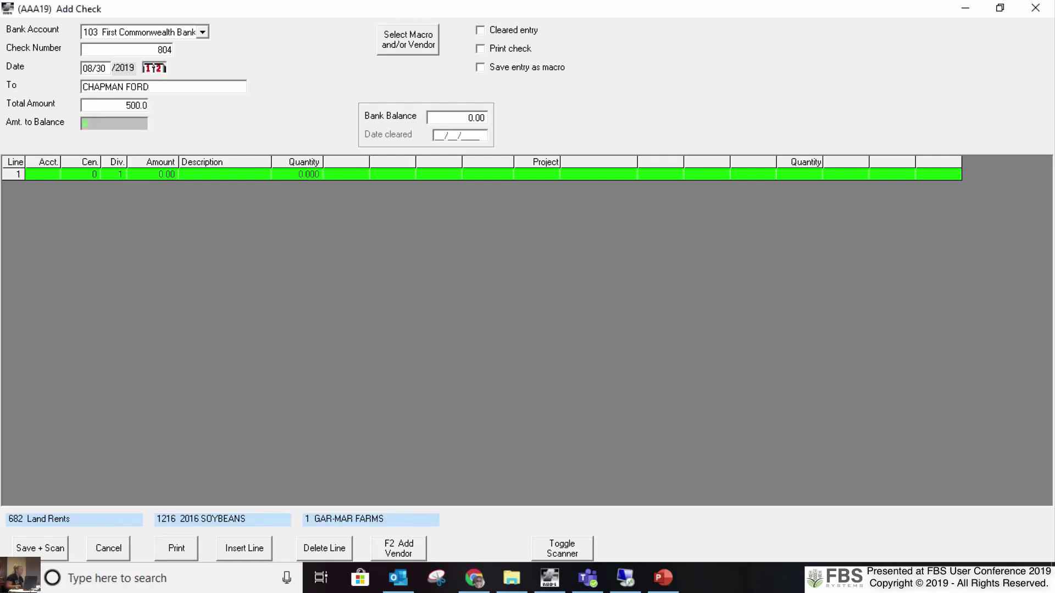
{"action": "key", "text": "Return"}
- Fill the check's first line with account 50500 SALES TEST, center 0, division 1, amount 200.00 and description "supplies"
{"action": "type", "text": "50 Operating Loan Int"}
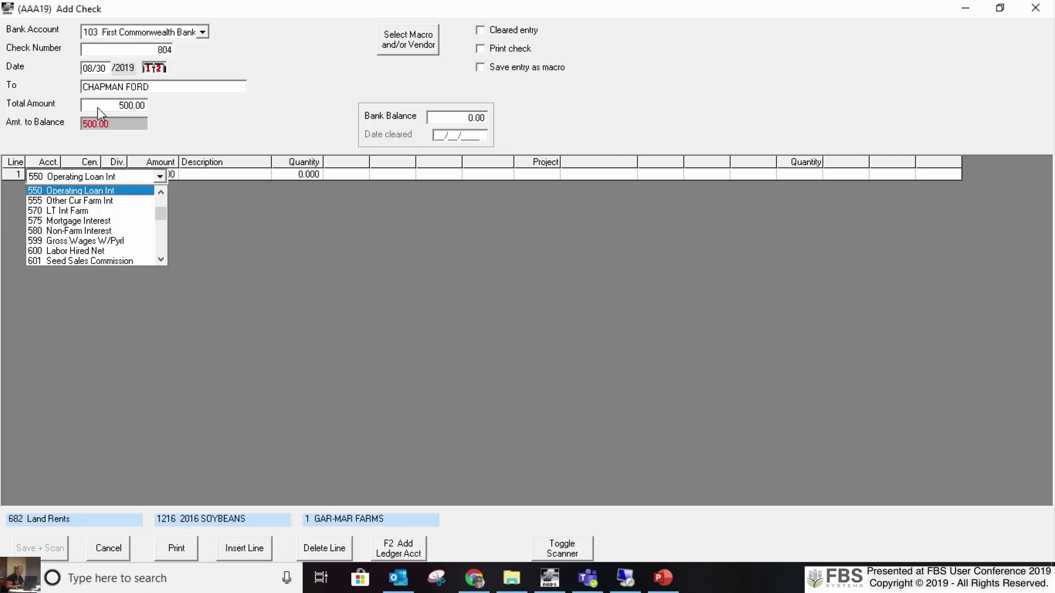
{"action": "key", "text": "Return"}
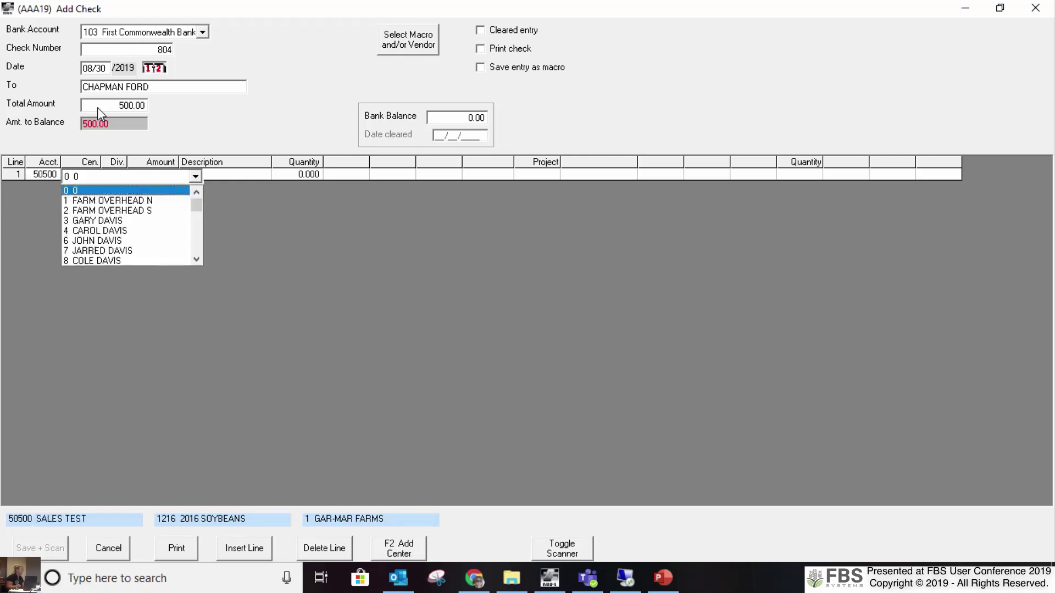
{"action": "key", "text": "Return"}
{"action": "key", "text": "Return"}
{"action": "type", "text": "200.00"}
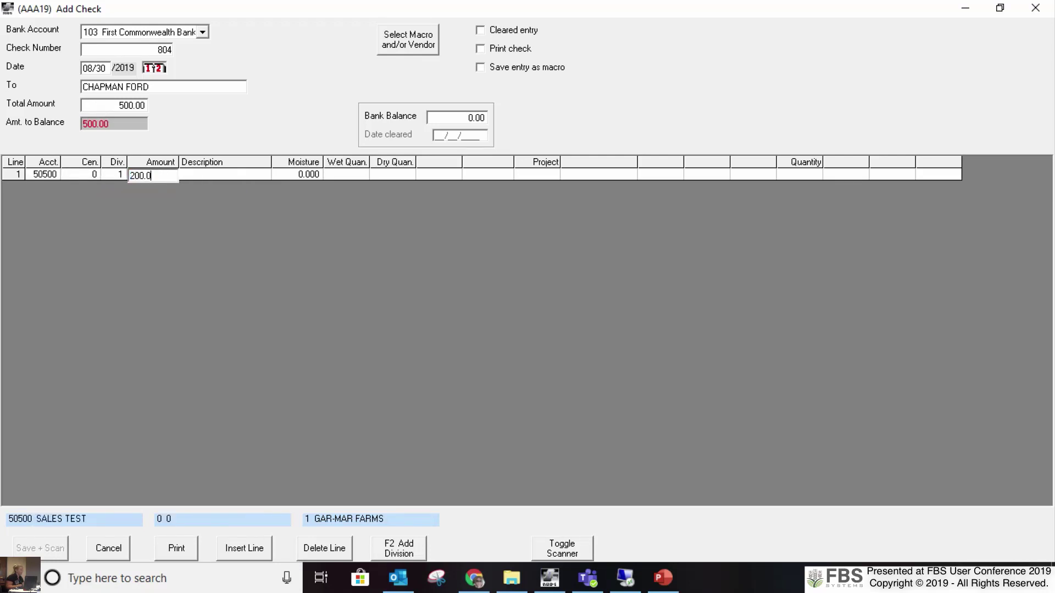
{"action": "key", "text": "Return"}
{"action": "type", "text": "supplies"}
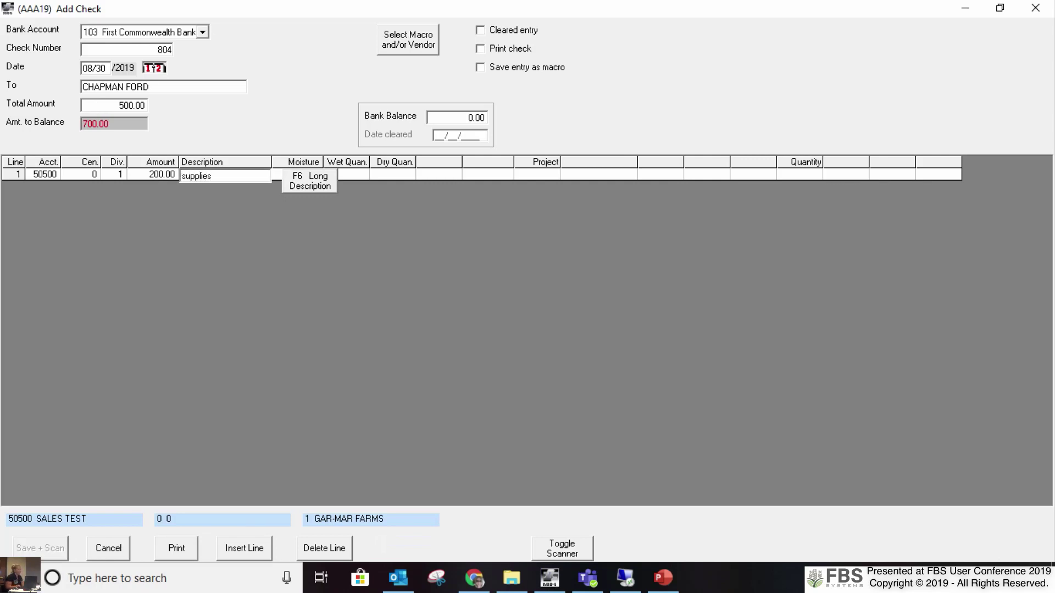
- Accept the first line's Sale Only details with storage bin 1# Soybean Bin, project P82213, Manual Entry shrink and zero quantities
{"action": "key", "text": "Return"}
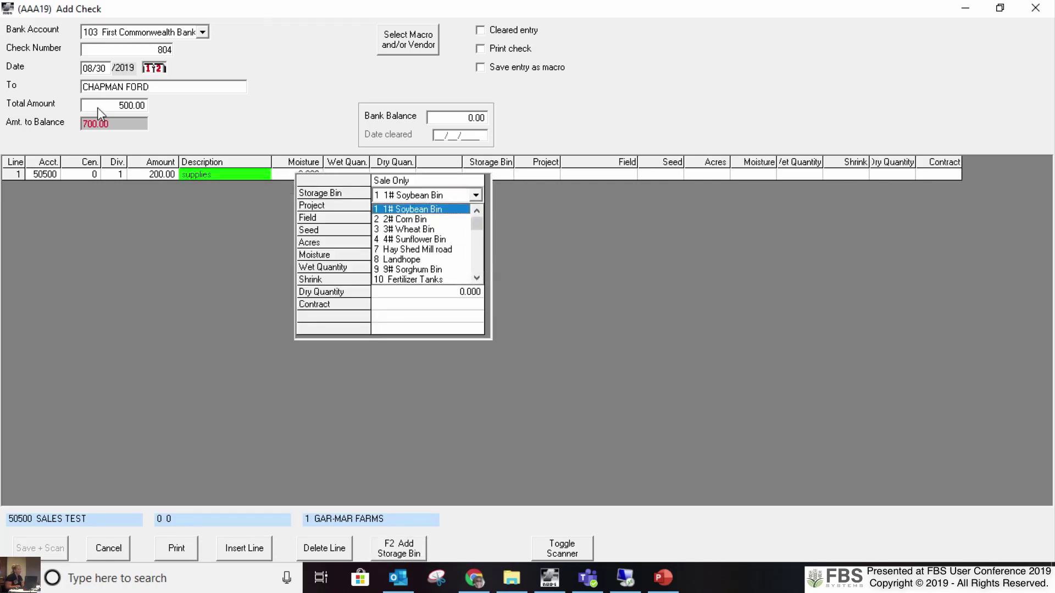
{"action": "key", "text": "Return"}
{"action": "key", "text": "Return"}
{"action": "key", "text": "Return"}
{"action": "key", "text": "Return"}
{"action": "key", "text": "Return"}
{"action": "key", "text": "Return"}
{"action": "key", "text": "Return"}
{"action": "key", "text": "Return"}
{"action": "key", "text": "Return"}
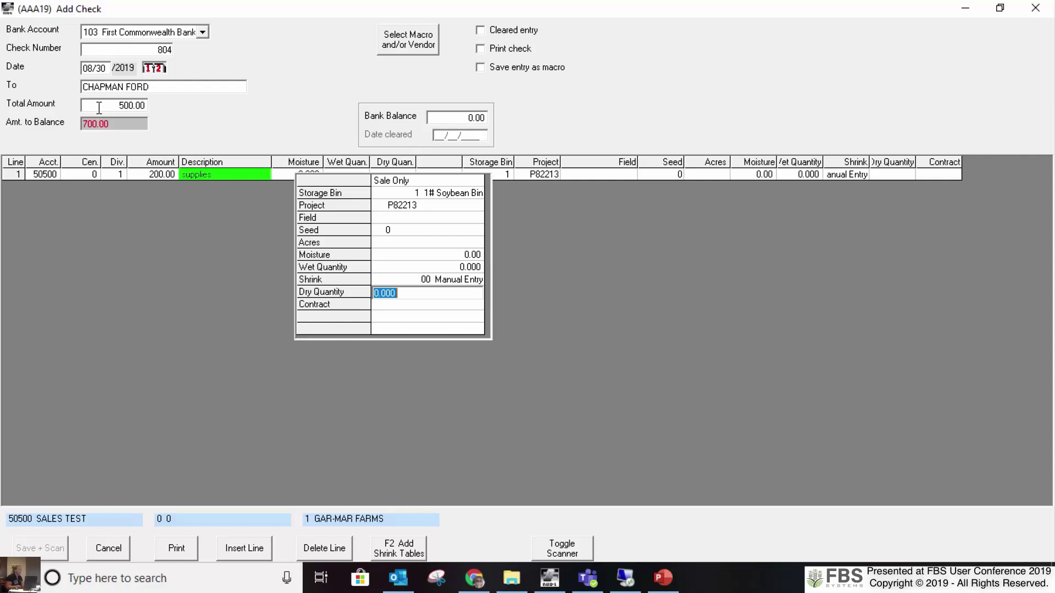
{"action": "key", "text": "Return"}
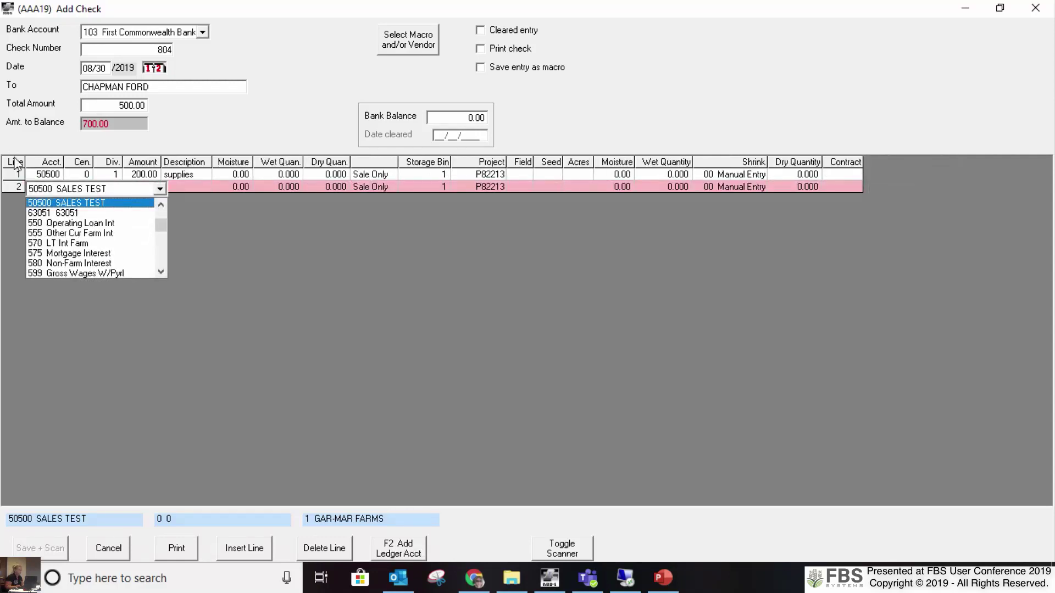
- Enter a second line with account 570 LT Int Farm, center 0, division 1 and amount 700.00, leaving the description blank
{"action": "key", "text": "Up"}
{"action": "key", "text": "Down"}
{"action": "key", "text": "Down"}
{"action": "key", "text": "Down"}
{"action": "key", "text": "Down"}
{"action": "key", "text": "Down"}
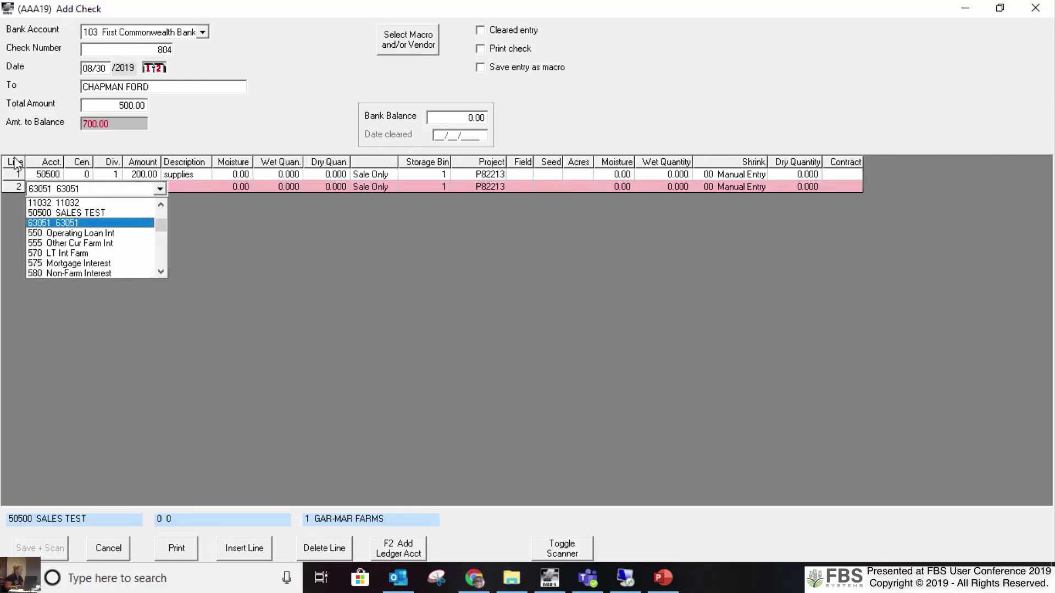
{"action": "key", "text": "Return"}
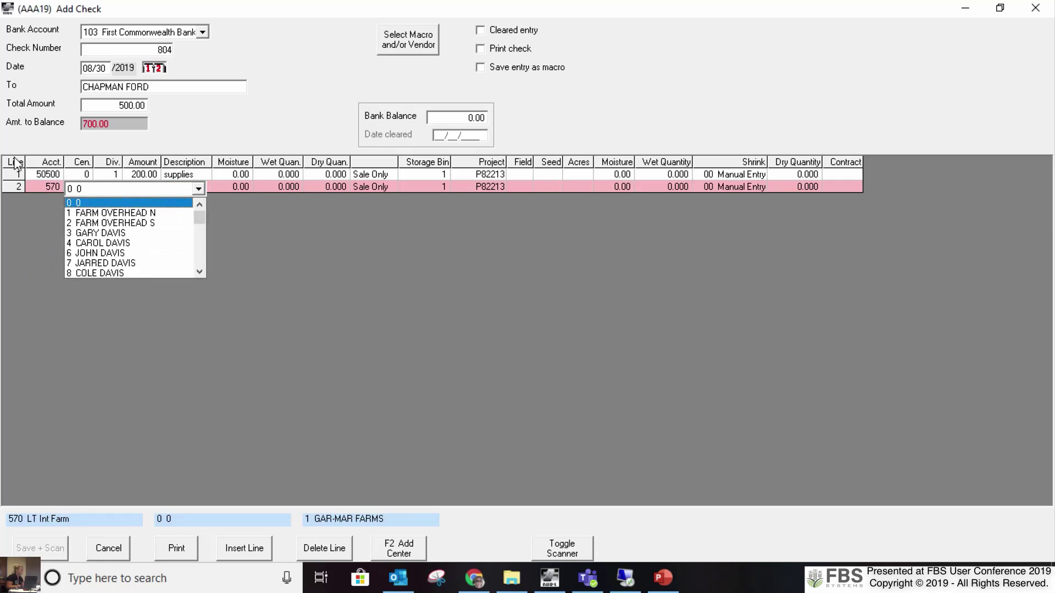
{"action": "key", "text": "Return"}
{"action": "key", "text": "Return"}
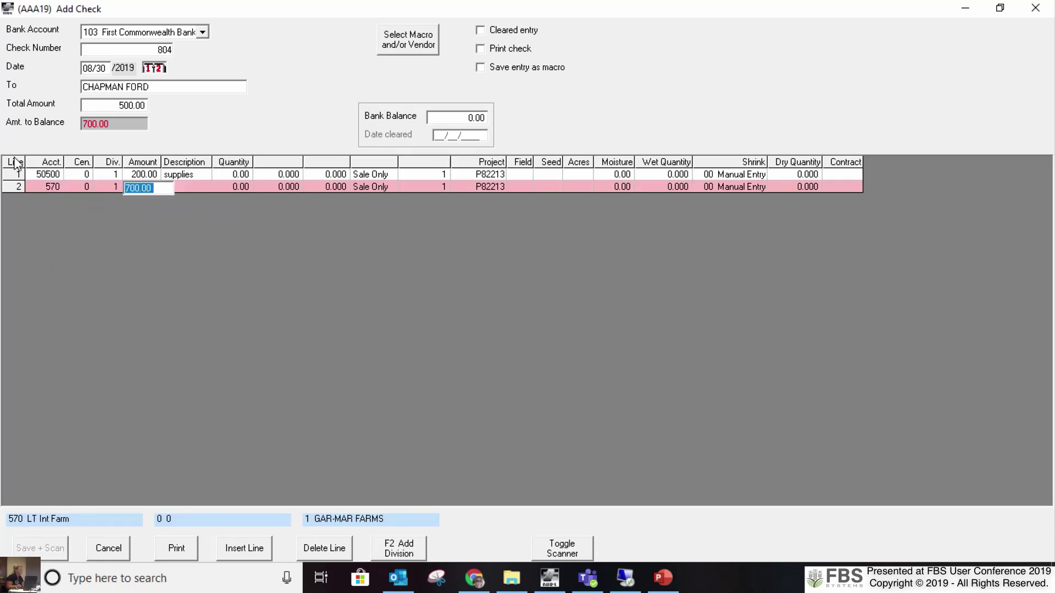
{"action": "key", "text": "Return"}
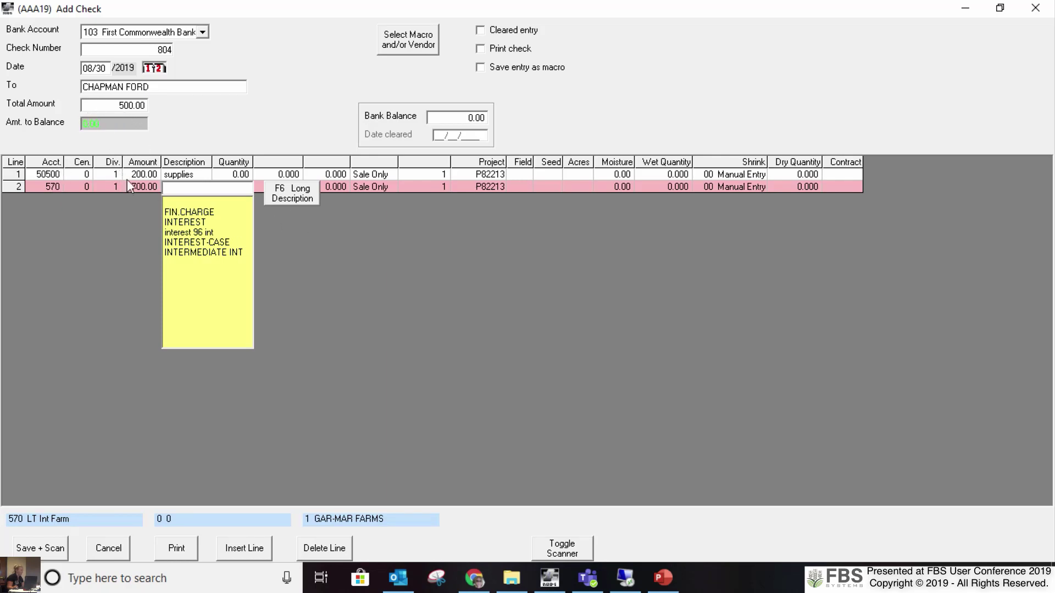
{"action": "key", "text": "Tab"}
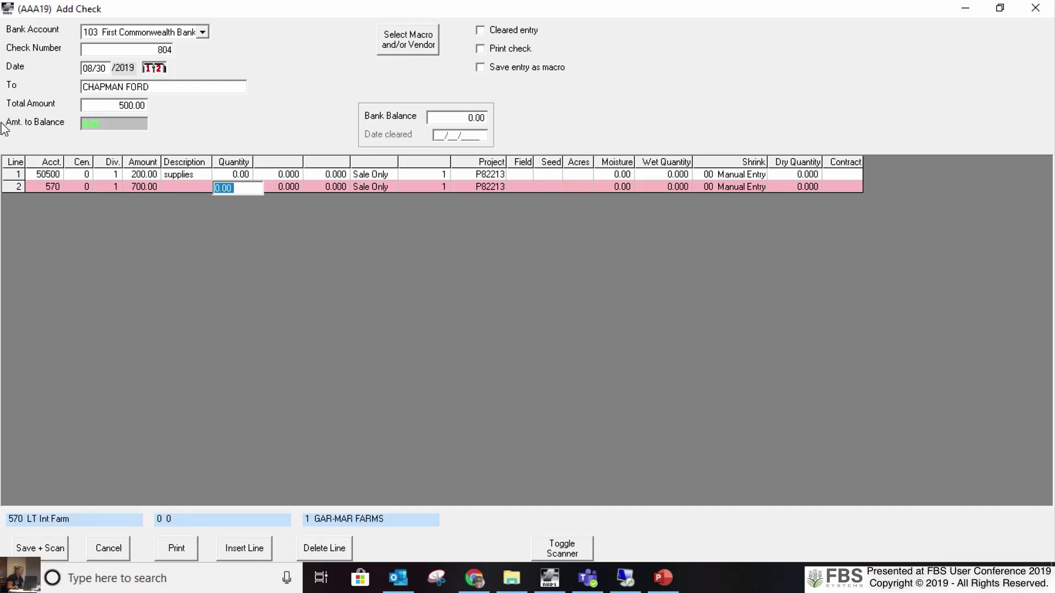
- Abandon the CHAPMAN FORD check entry and exit without saving it
{"action": "left_click", "coordinate": [144, 129]}
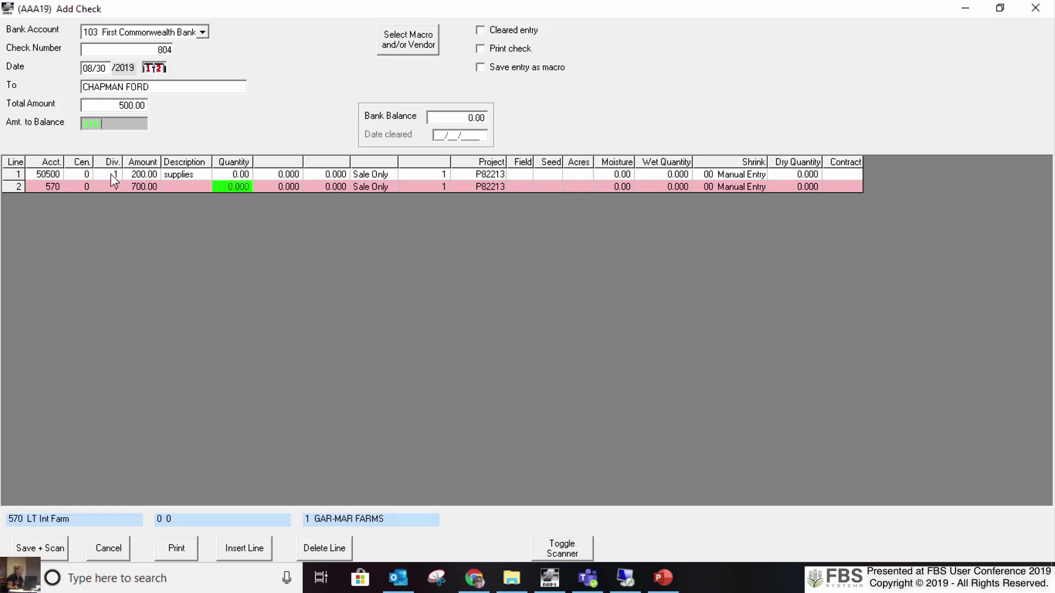
{"action": "left_click", "coordinate": [90, 104]}
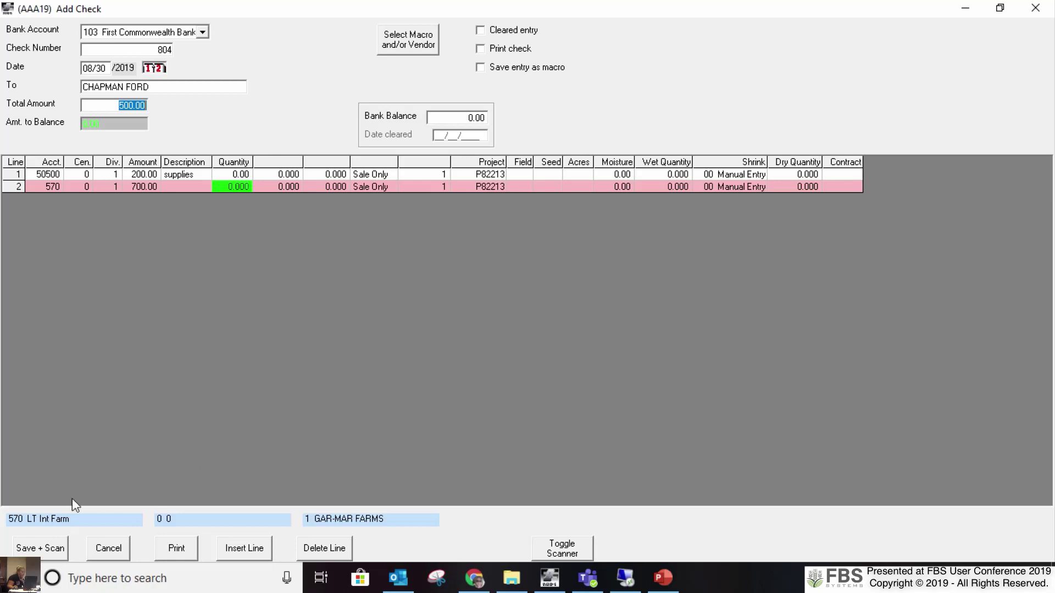
{"action": "left_click", "coordinate": [117, 550]}
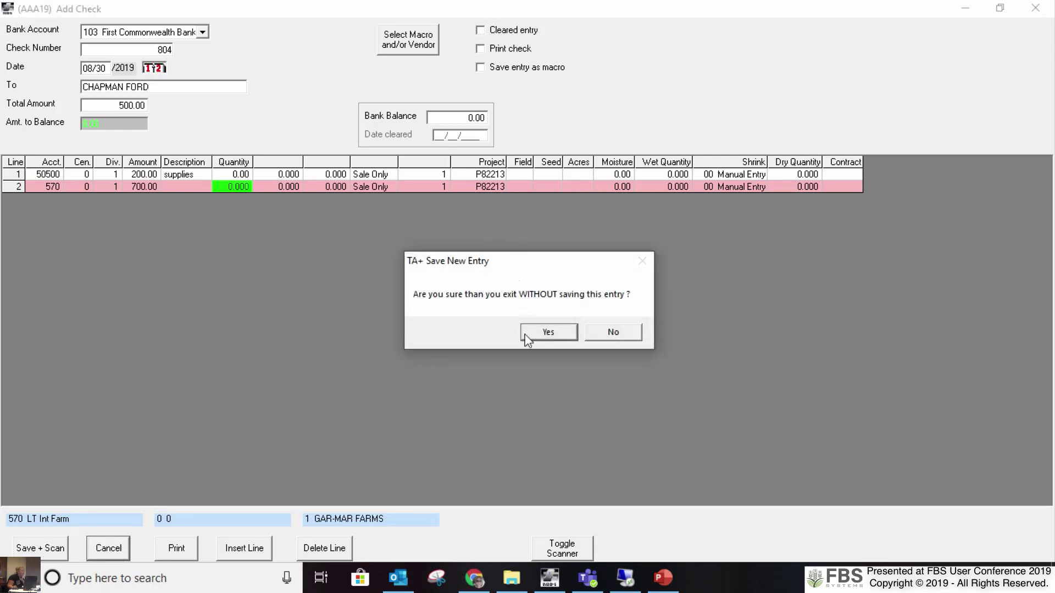
{"action": "left_click", "coordinate": [561, 331]}
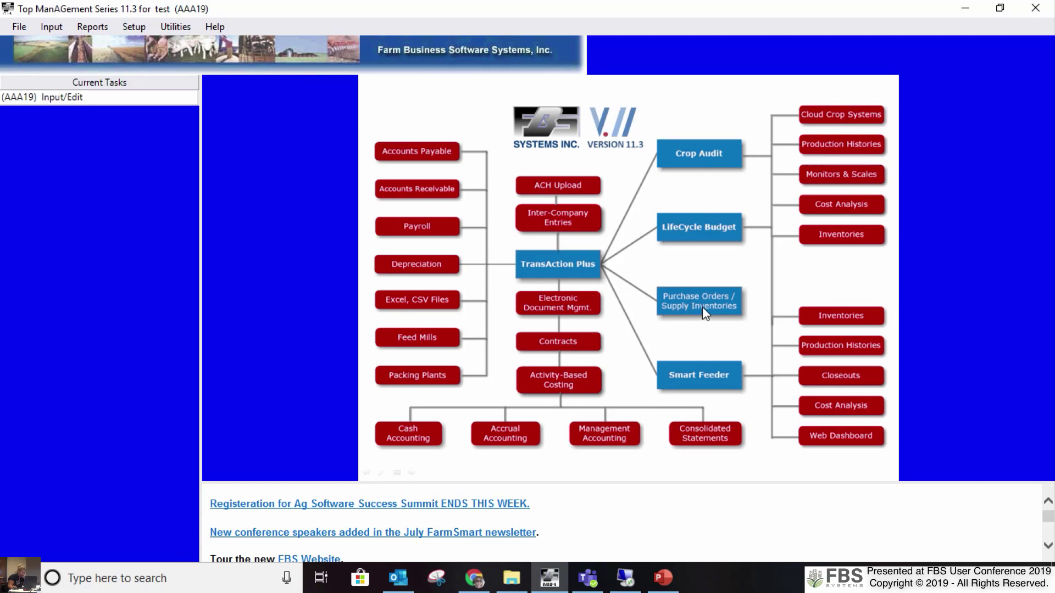
- Switch to the PowerPoint slide show and view the slide on clearing checks and deposits
{"action": "mouse_move", "coordinate": [632, 574]}
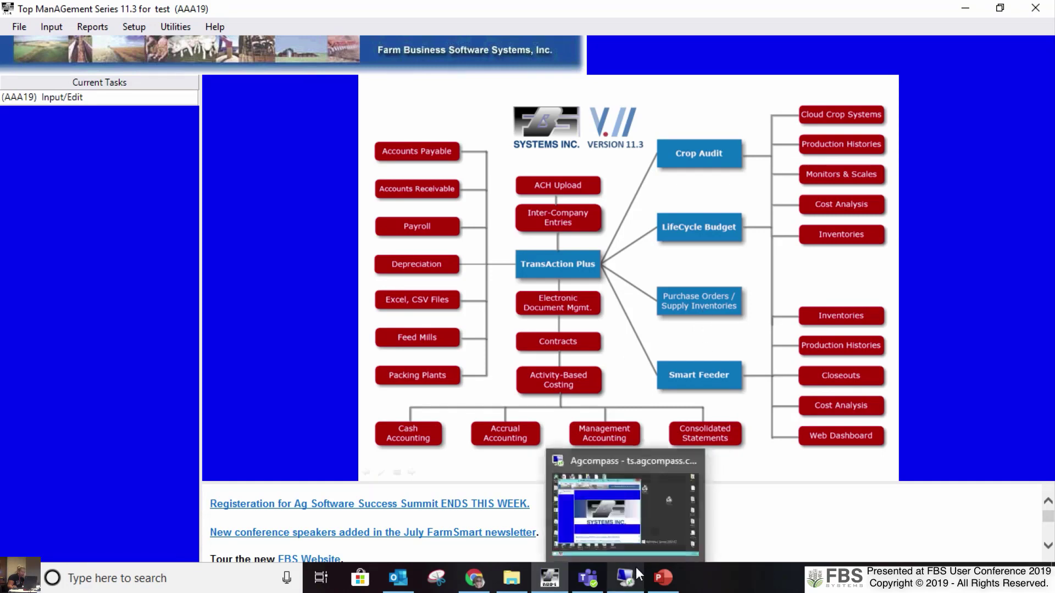
{"action": "left_click", "coordinate": [663, 577]}
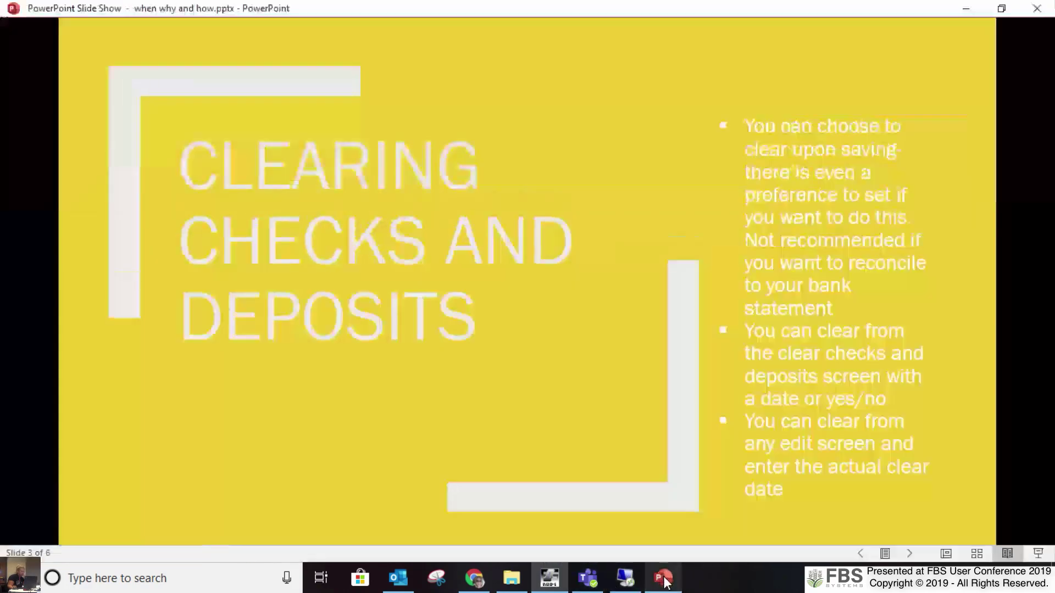
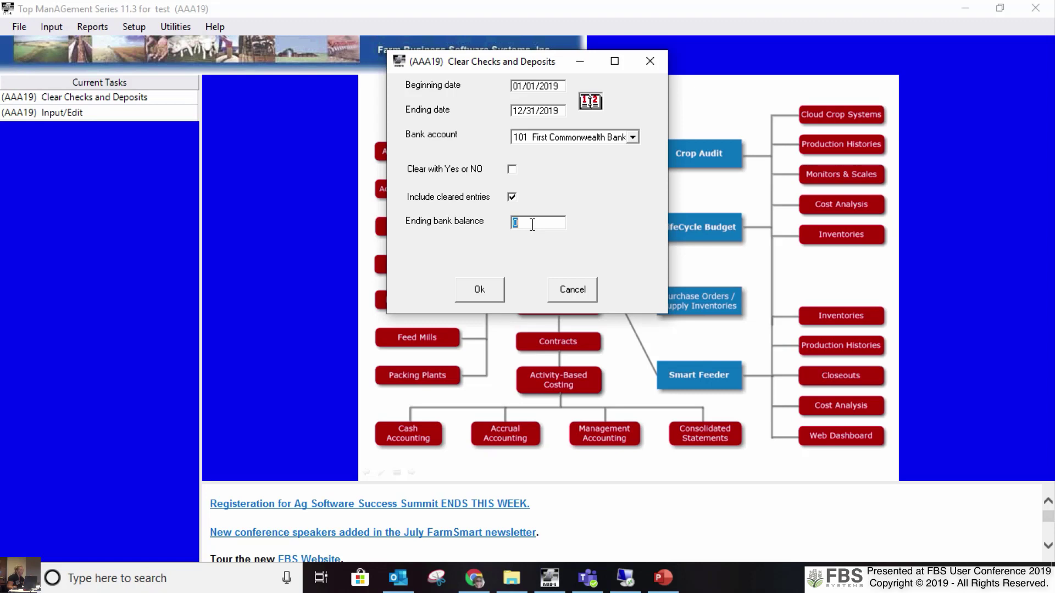
- List only uncleared 2019 entries of bank account 101 First Commonwealth Bank and mark the first six as cleared on 08/21/2019
{"action": "left_click", "coordinate": [512, 198]}
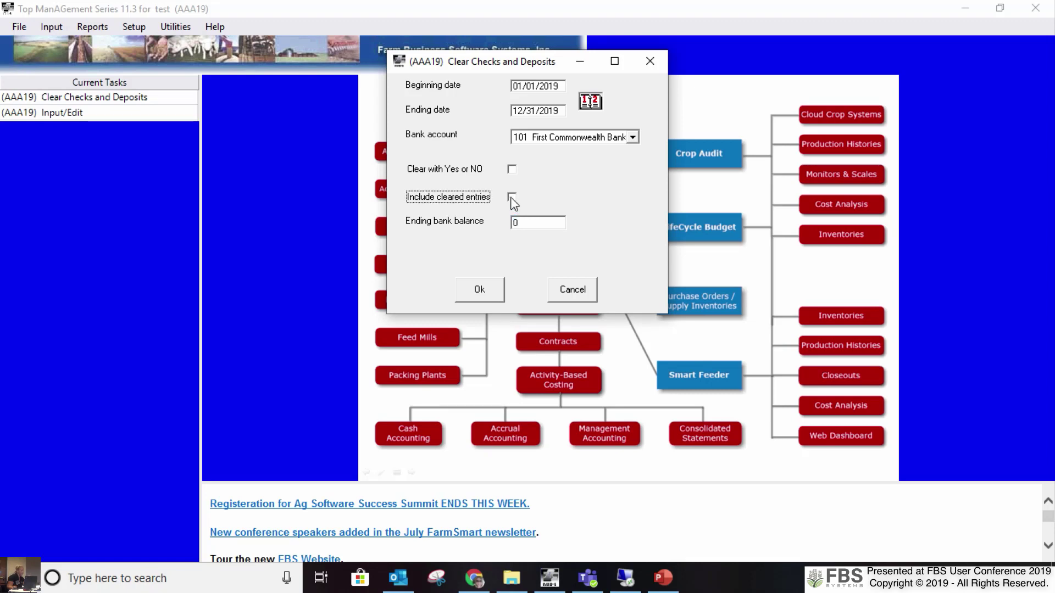
{"action": "left_click", "coordinate": [488, 290]}
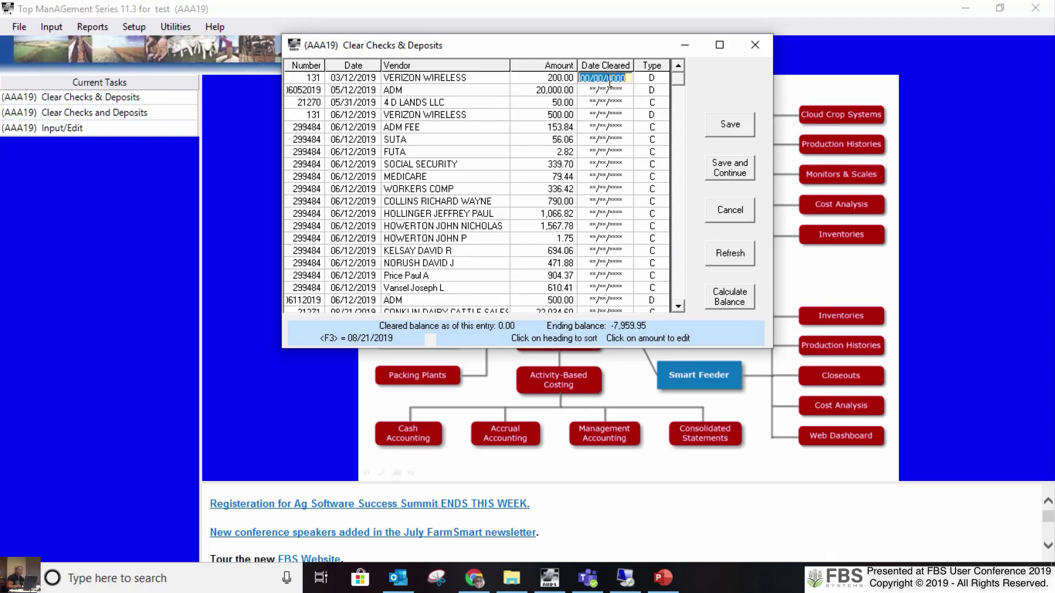
{"action": "type", "text": "082119"}
{"action": "key", "text": "Return"}
{"action": "key", "text": "F3"}
{"action": "key", "text": "F3"}
{"action": "key", "text": "F3"}
{"action": "key", "text": "F3"}
{"action": "key", "text": "F3"}
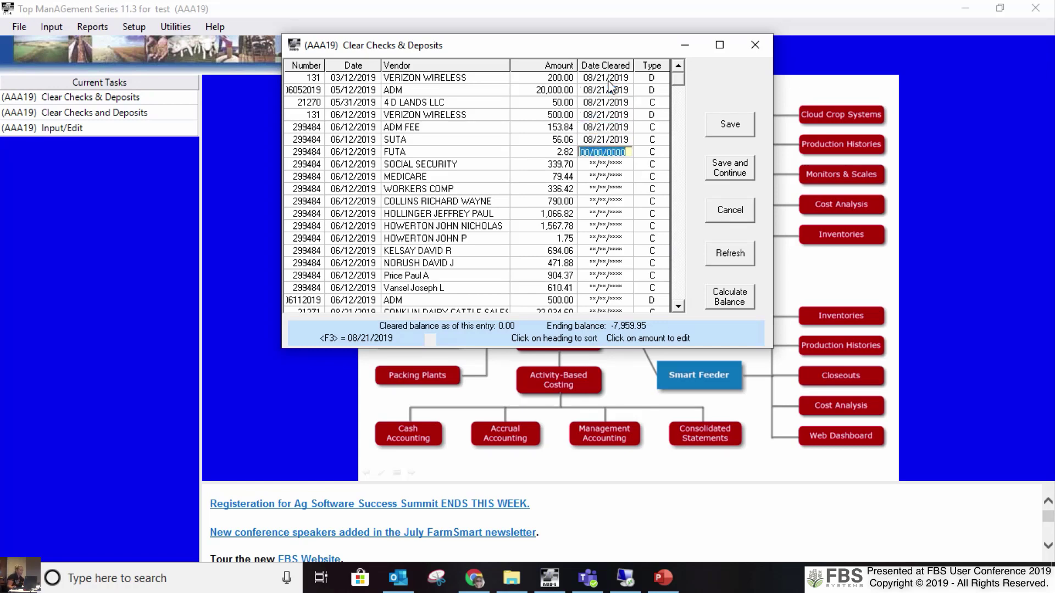
- Mark the 790.00 check as cleared on 08/21/2019 and save the cleared checks and deposits
{"action": "left_click", "coordinate": [599, 201]}
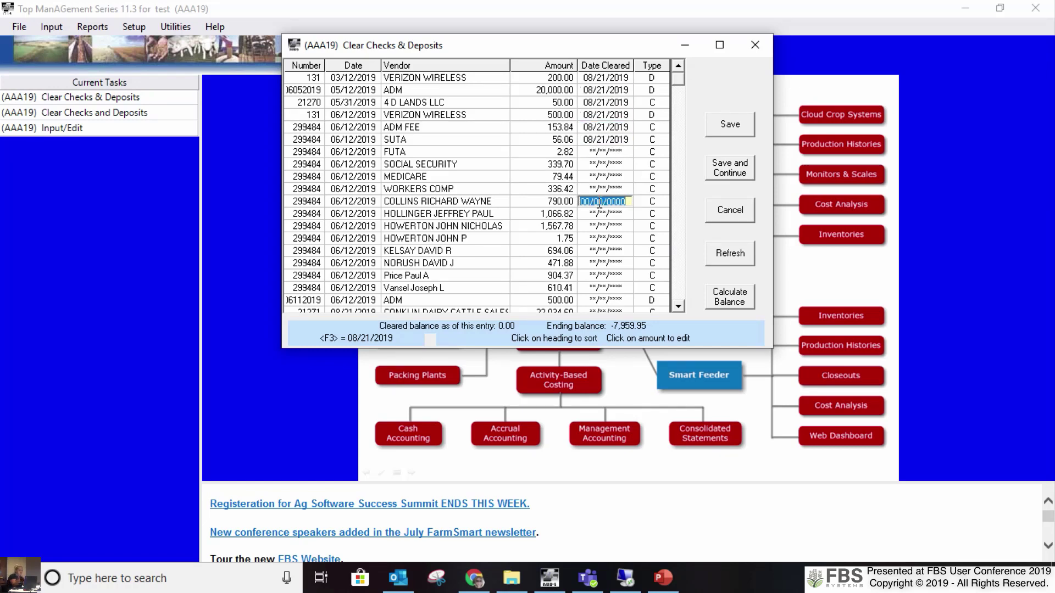
{"action": "key", "text": "F3"}
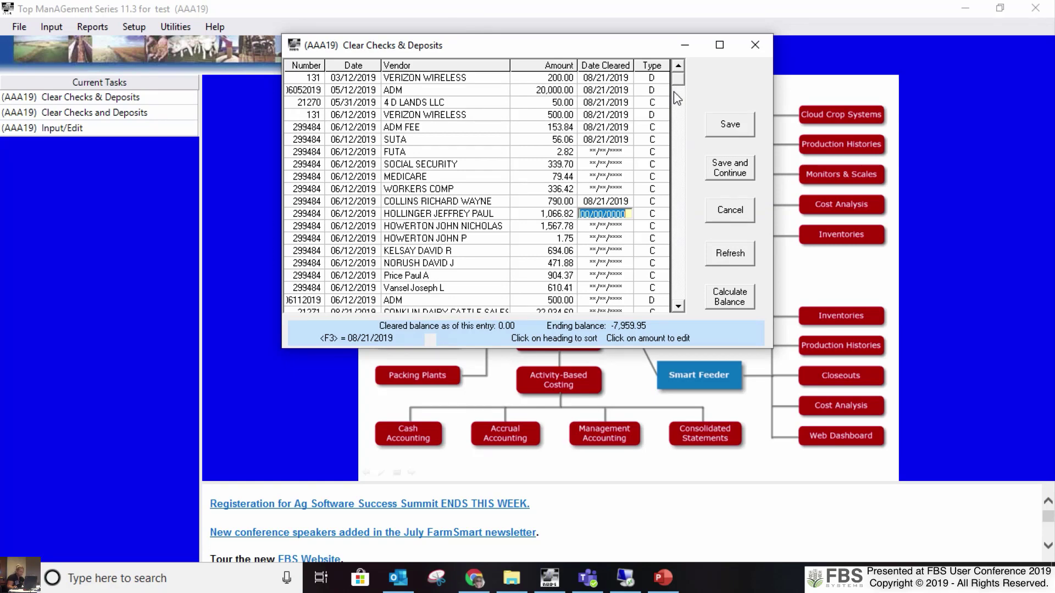
{"action": "left_click", "coordinate": [679, 308]}
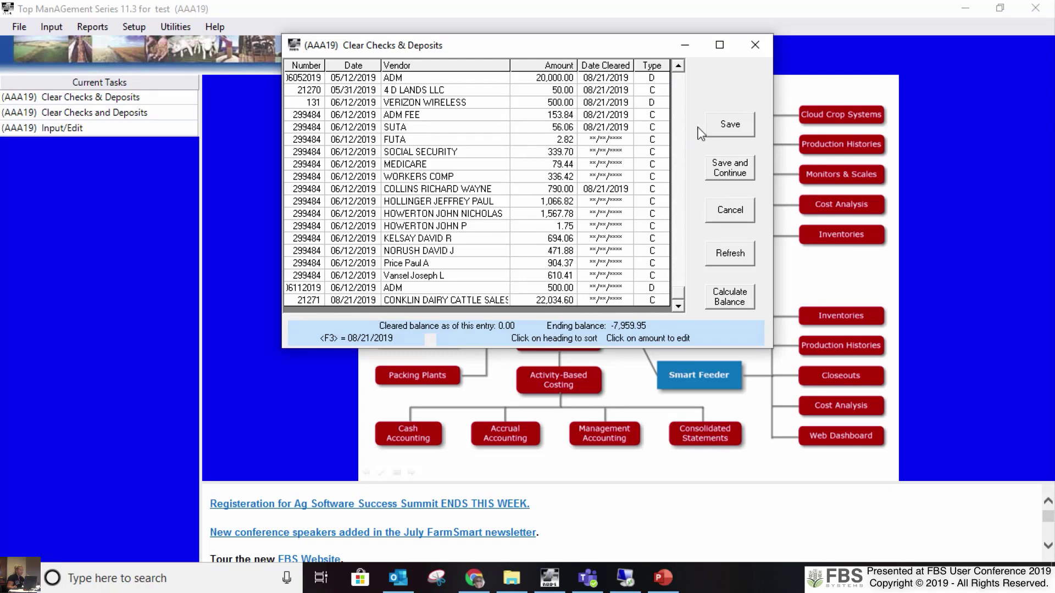
{"action": "left_click", "coordinate": [717, 126]}
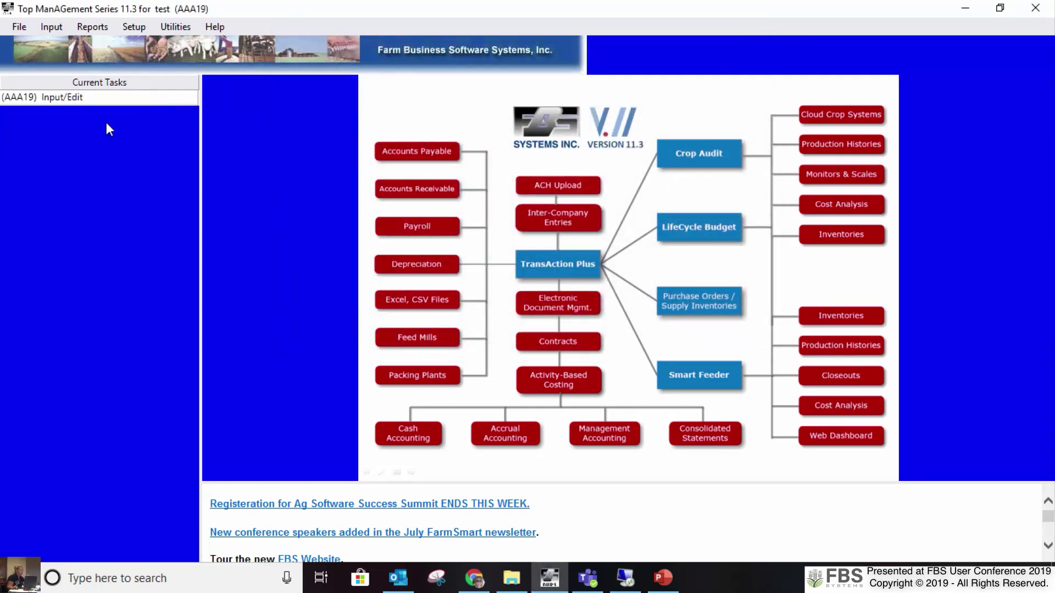
- Open the parameters of the Check Register/Reconciliation accounting report
{"action": "left_click", "coordinate": [91, 28]}
{"action": "left_click", "coordinate": [105, 41]}
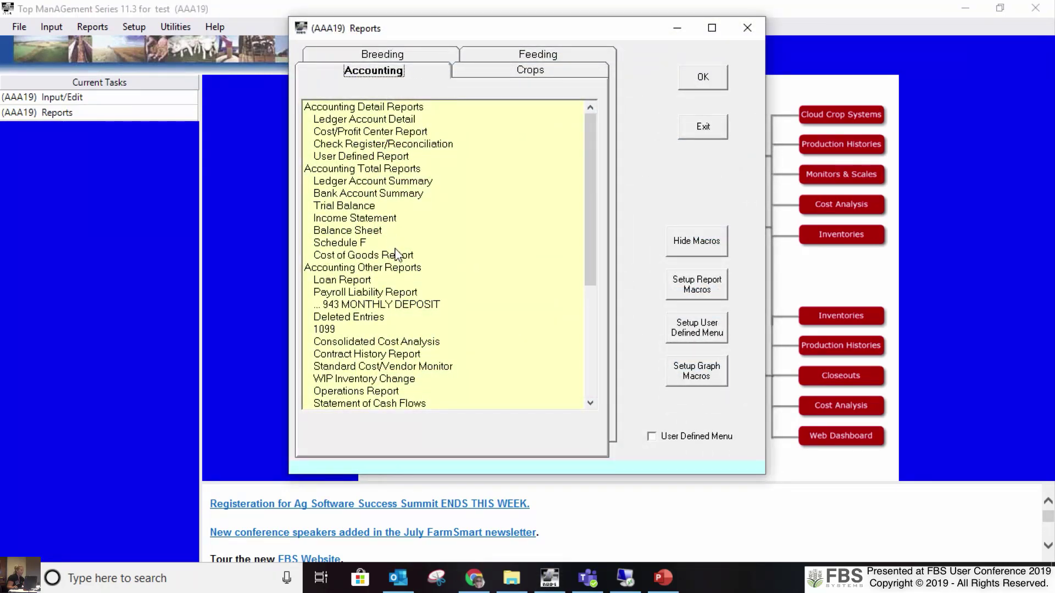
{"action": "left_click", "coordinate": [423, 145]}
{"action": "left_click", "coordinate": [709, 80]}
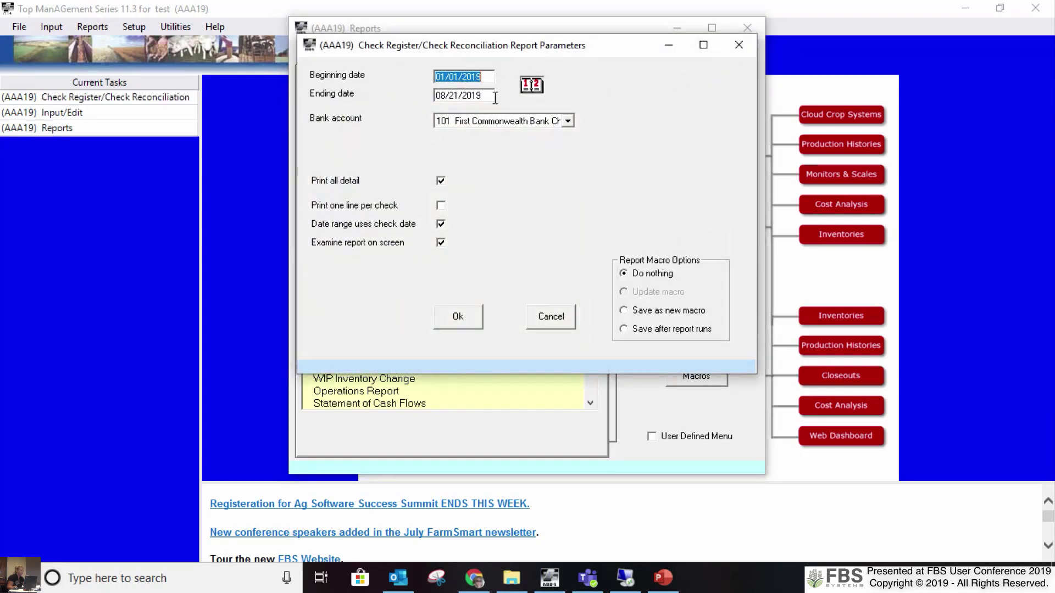
- Run the report beginning 08/01/2019 with one line per check, selecting entries by date cleared instead of check date
{"action": "type", "text": "08/01/2019"}
{"action": "left_click", "coordinate": [441, 205]}
{"action": "left_click", "coordinate": [440, 224]}
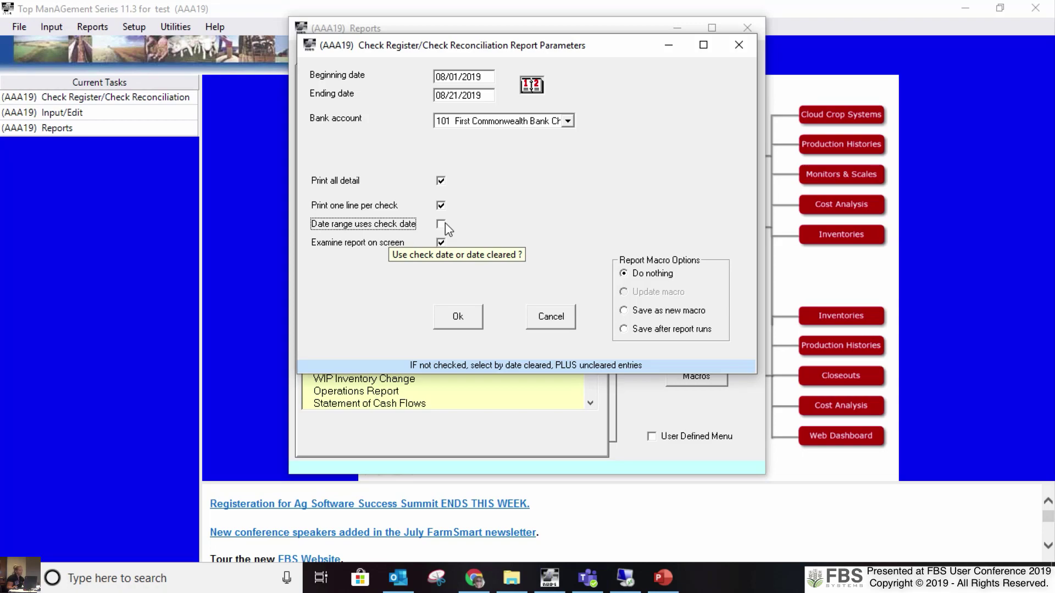
{"action": "left_click", "coordinate": [457, 318]}
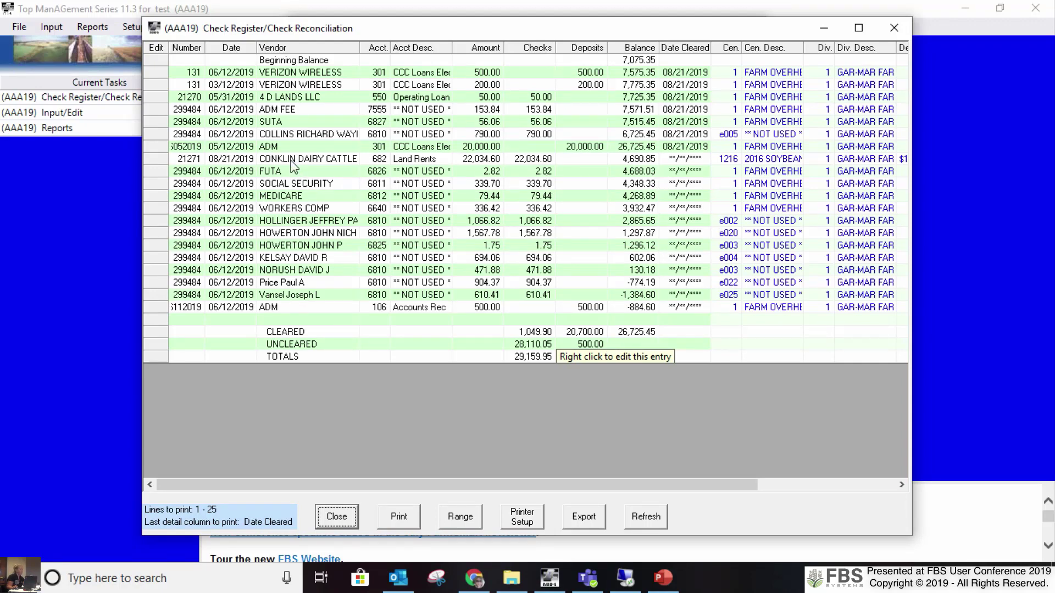
- Edit the CONKLIN DAIRY CATTLE check from the report, set its date cleared to 08/19/2019, save it and refresh the report
{"action": "left_click", "coordinate": [409, 164]}
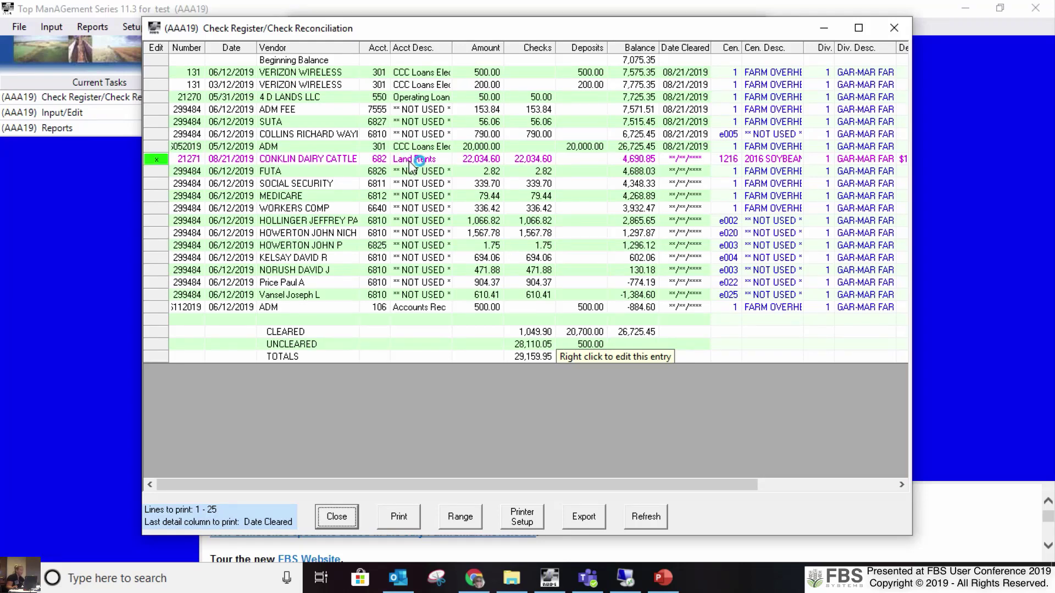
{"action": "right_click", "coordinate": [409, 163]}
{"action": "left_click", "coordinate": [702, 159]}
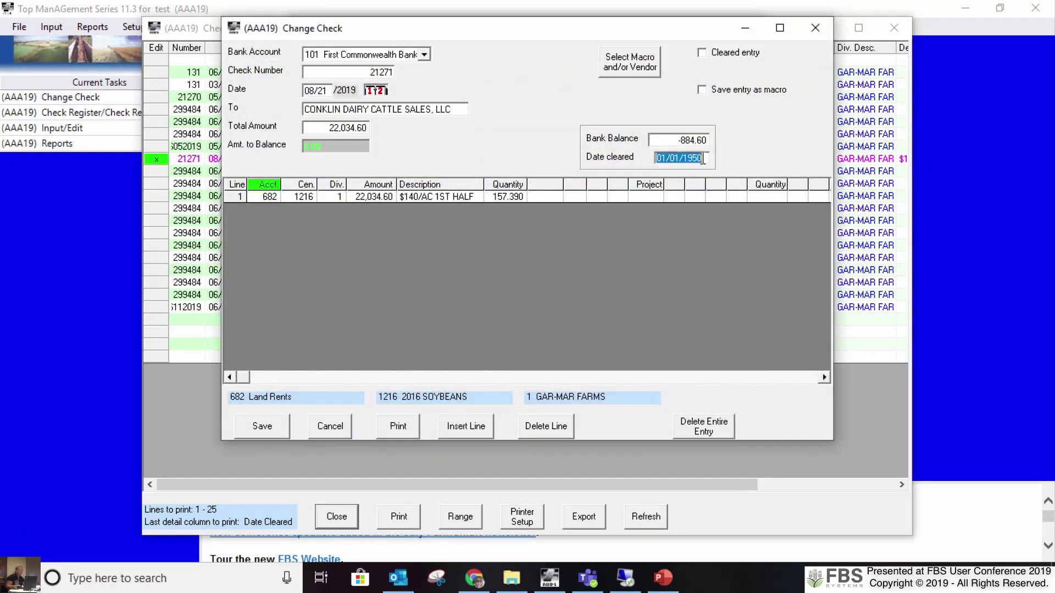
{"action": "type", "text": "08/19/2019"}
{"action": "left_click", "coordinate": [278, 425]}
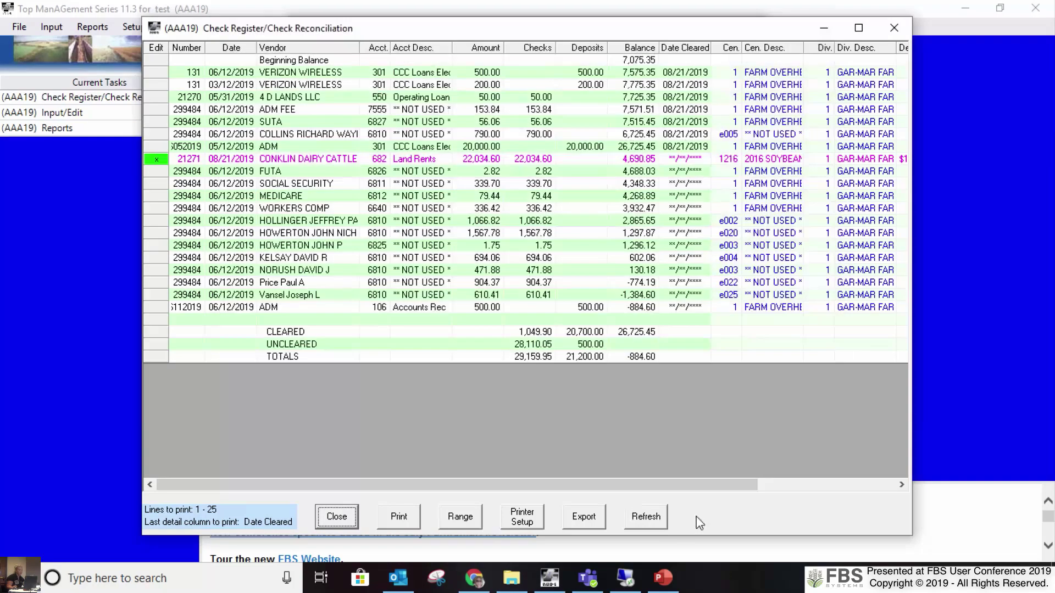
{"action": "left_click", "coordinate": [643, 513]}
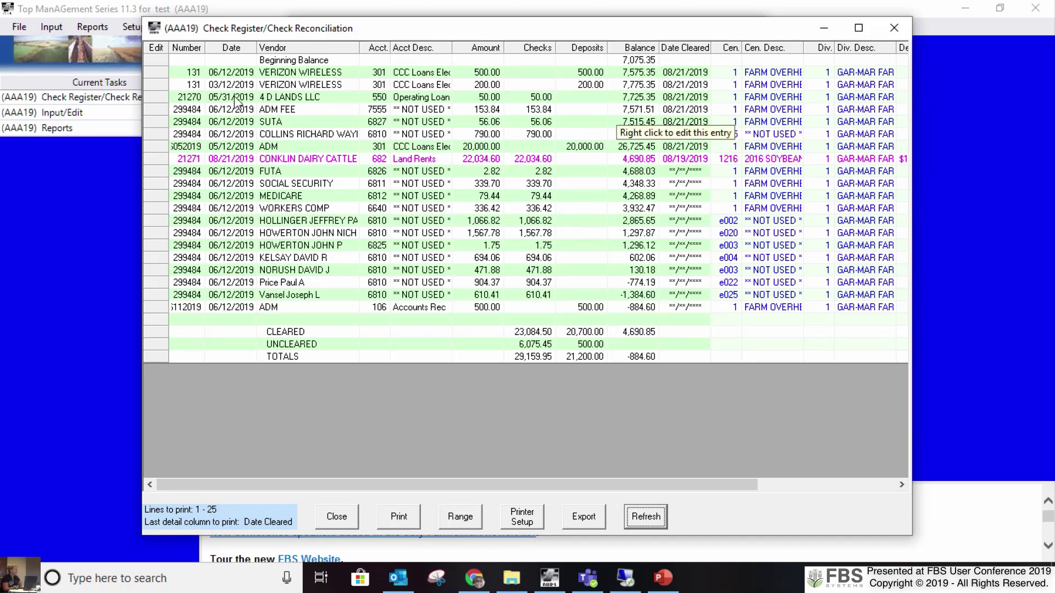
{"action": "left_click", "coordinate": [297, 103]}
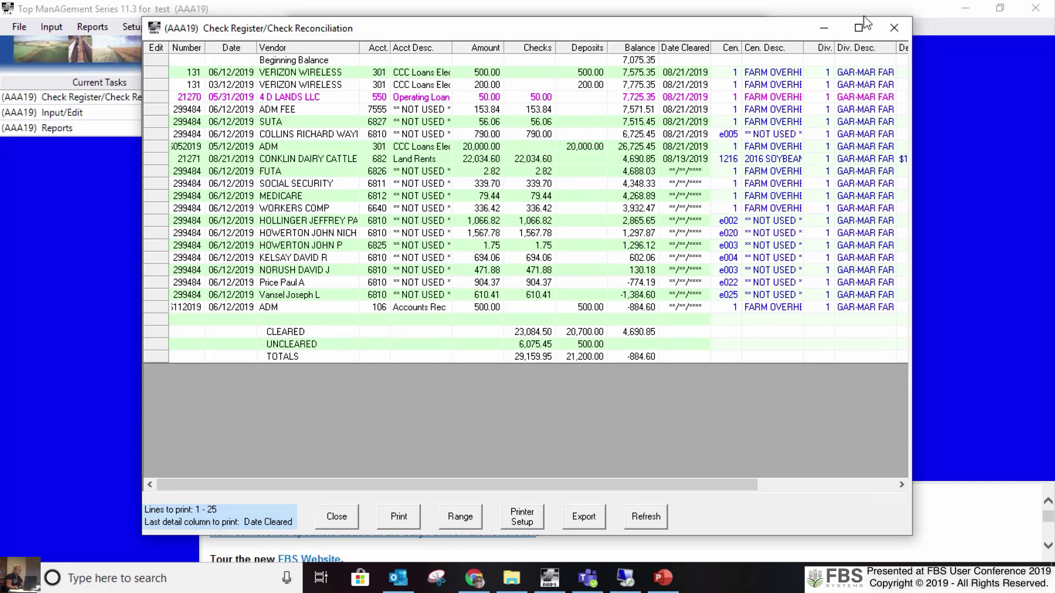
- Close the check reconciliation report, switch to PowerPoint and advance the slide show to the Journals & Adjustment Entries slide
{"action": "left_click", "coordinate": [893, 27]}
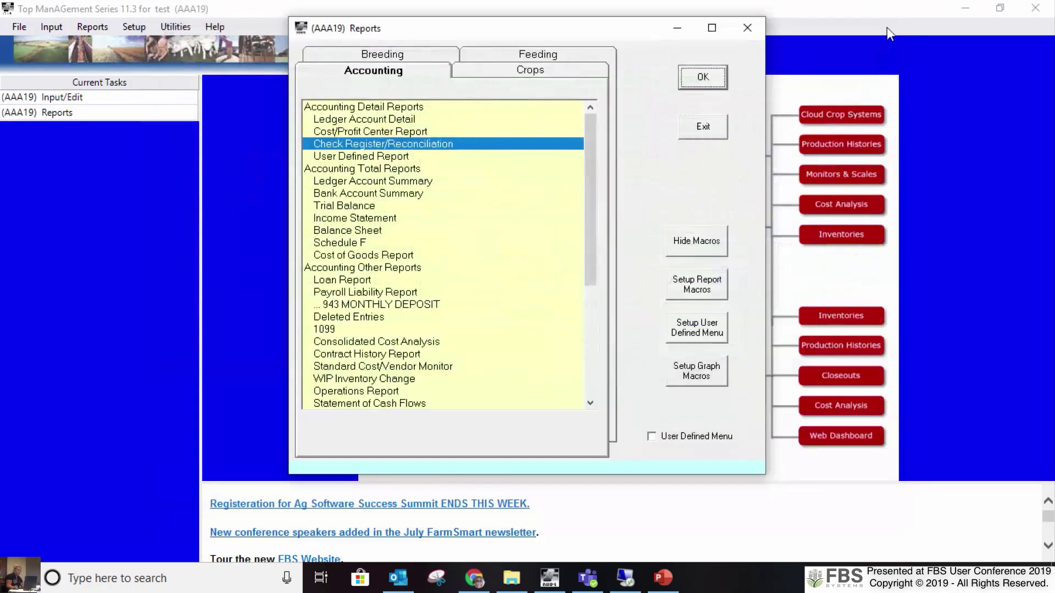
{"action": "left_click", "coordinate": [663, 580]}
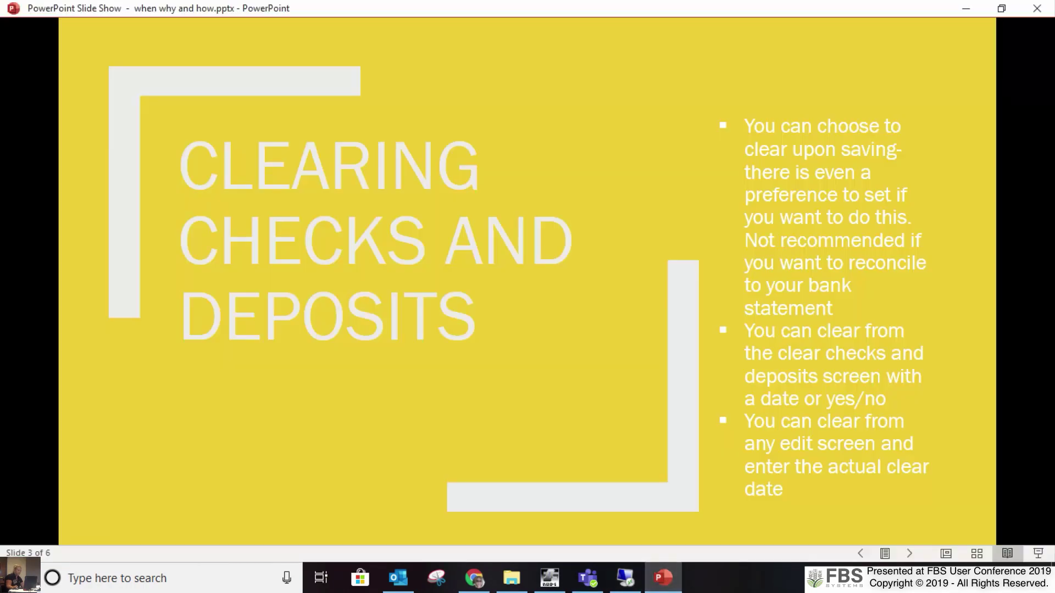
{"action": "left_click", "coordinate": [801, 427]}
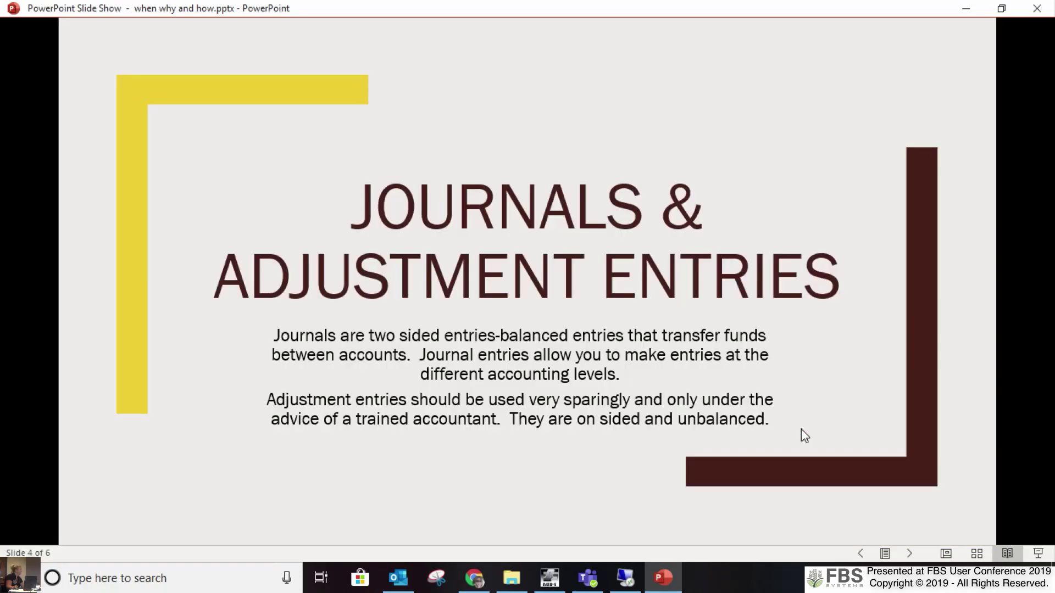
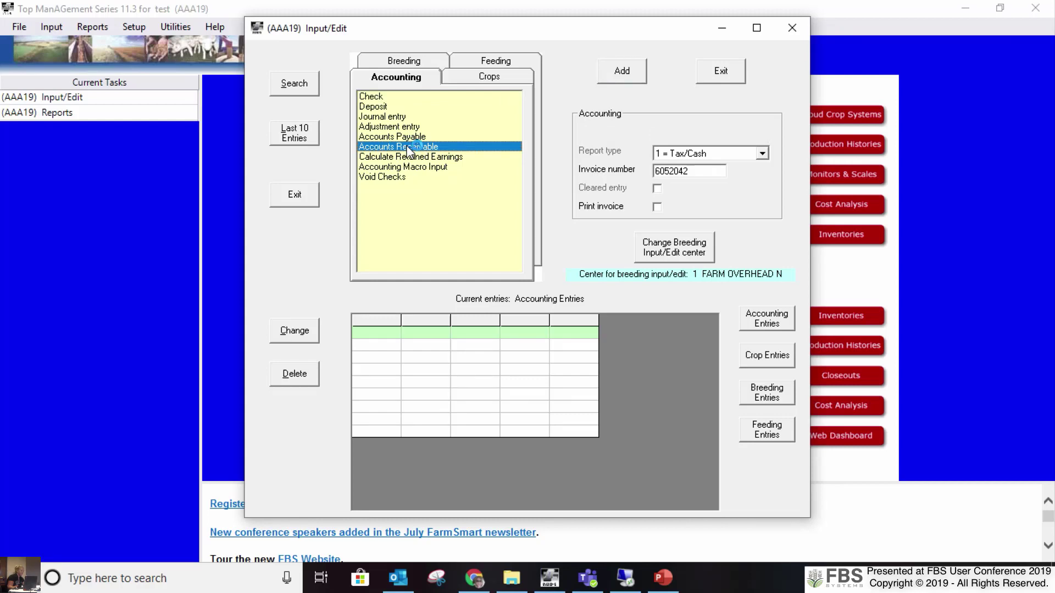
- Open a new Accounts Receivable entry full screen, examine its due date and amount paid fields, and close it without saving
{"action": "double_click", "coordinate": [408, 147]}
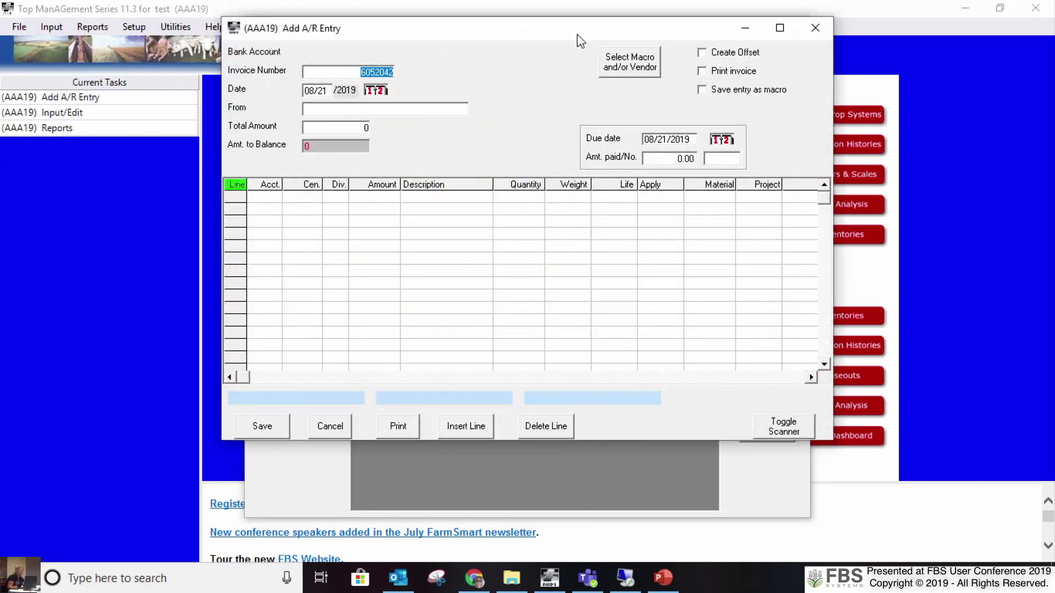
{"action": "left_click", "coordinate": [779, 28]}
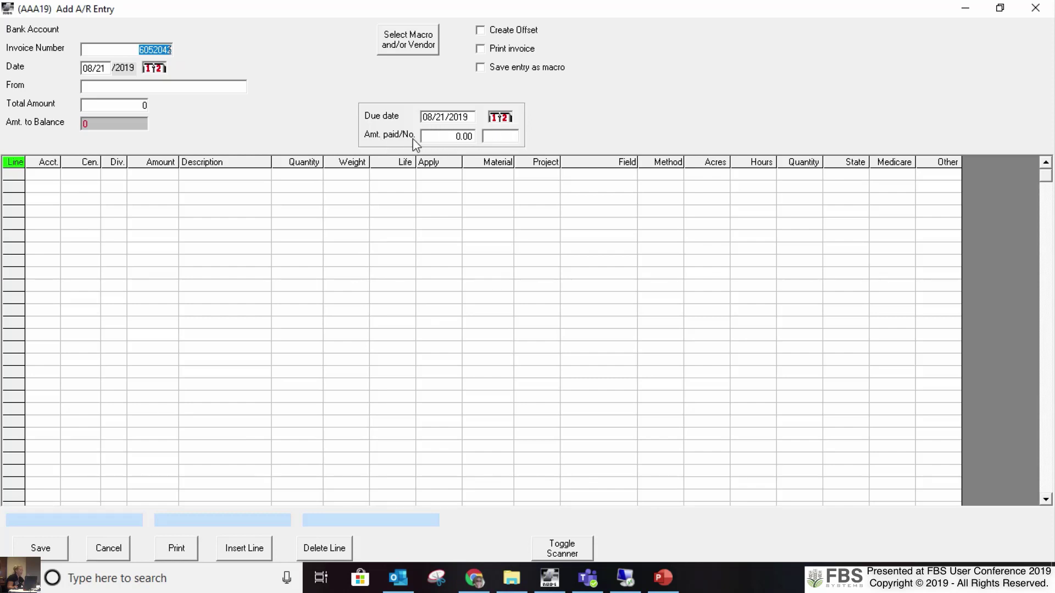
{"action": "left_click", "coordinate": [473, 116]}
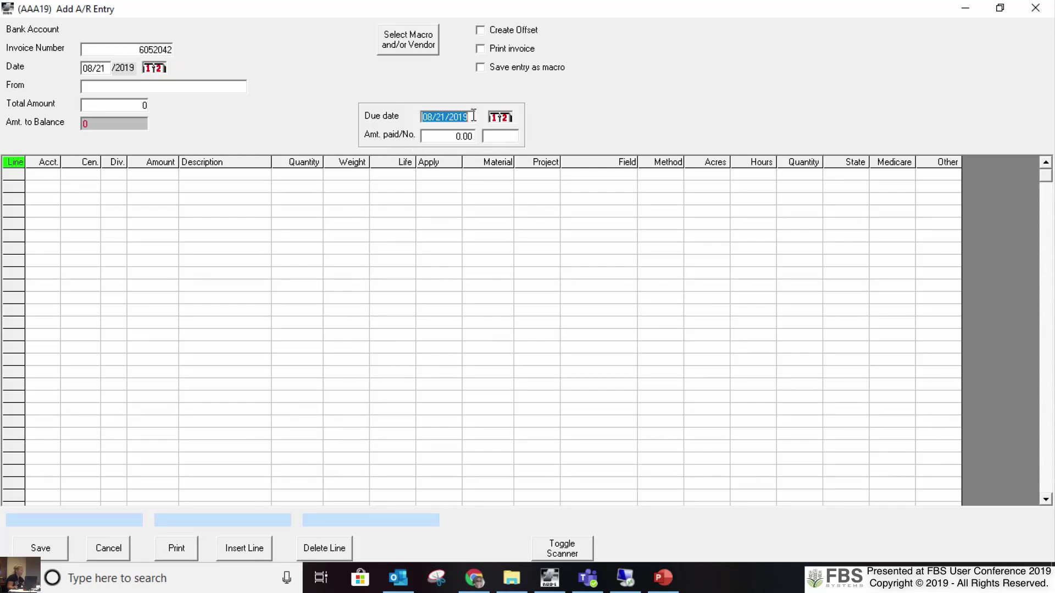
{"action": "left_click", "coordinate": [444, 136]}
{"action": "left_click_drag", "start_coordinate": [443, 136], "coordinate": [474, 137]}
{"action": "left_click", "coordinate": [446, 136]}
{"action": "left_click", "coordinate": [426, 138]}
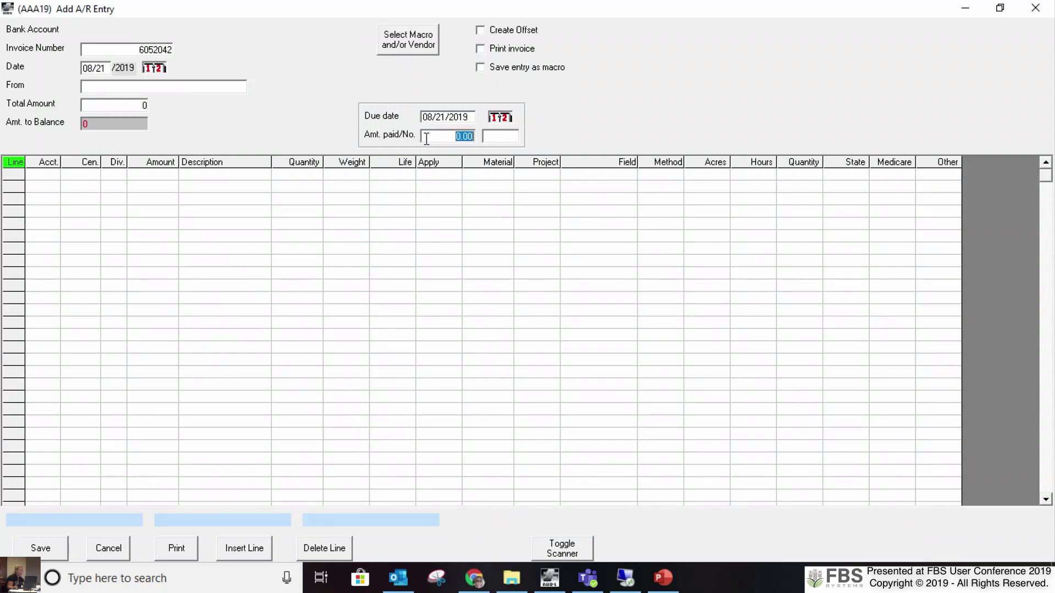
{"action": "left_click", "coordinate": [470, 118]}
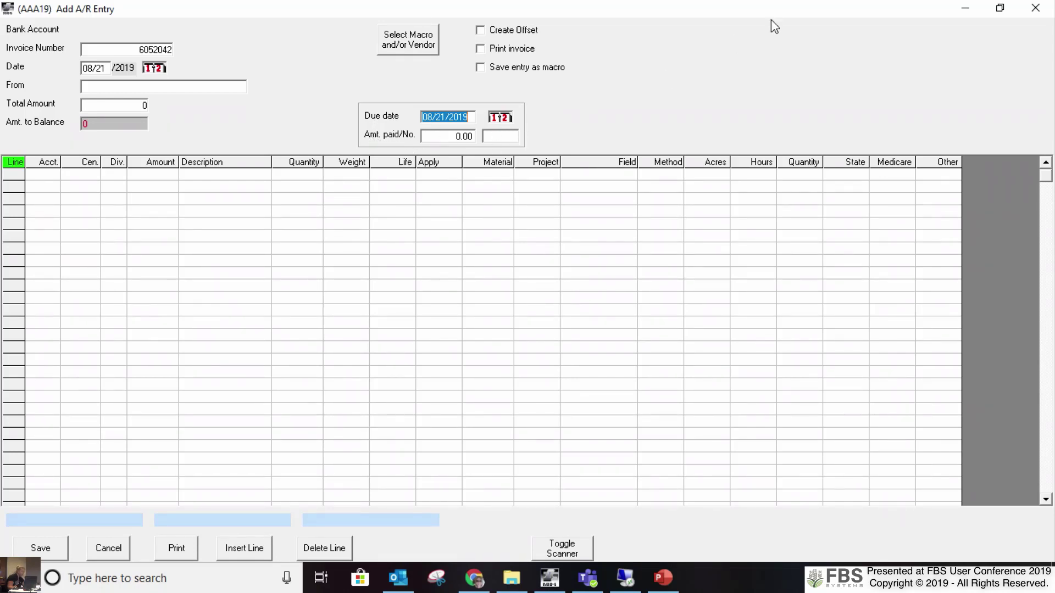
{"action": "left_click", "coordinate": [1036, 9]}
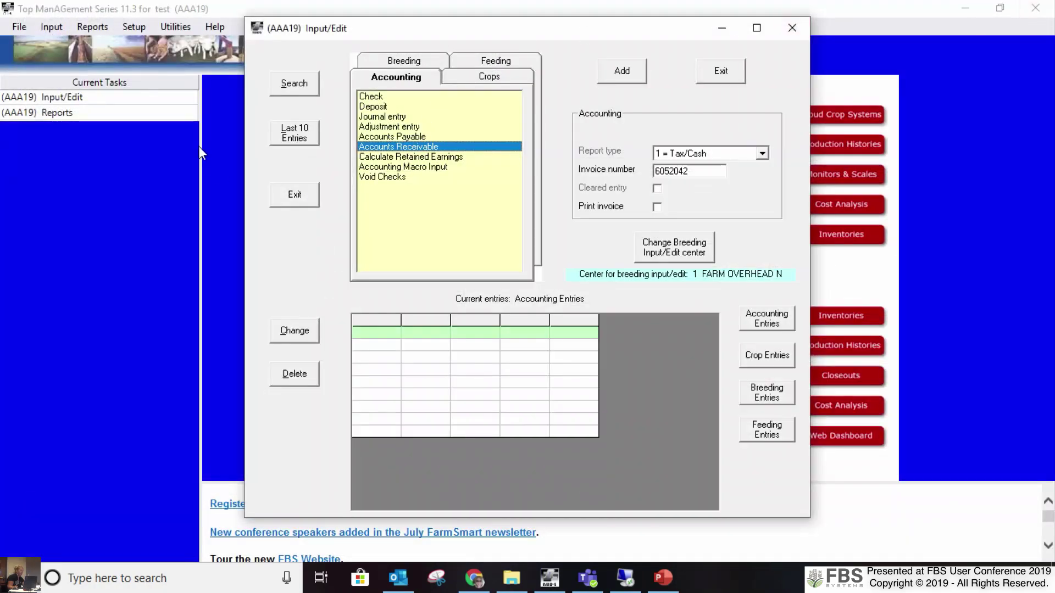
- Open Pay A/P Entries and select all vendors
{"action": "left_click", "coordinate": [51, 41]}
{"action": "left_click", "coordinate": [45, 29]}
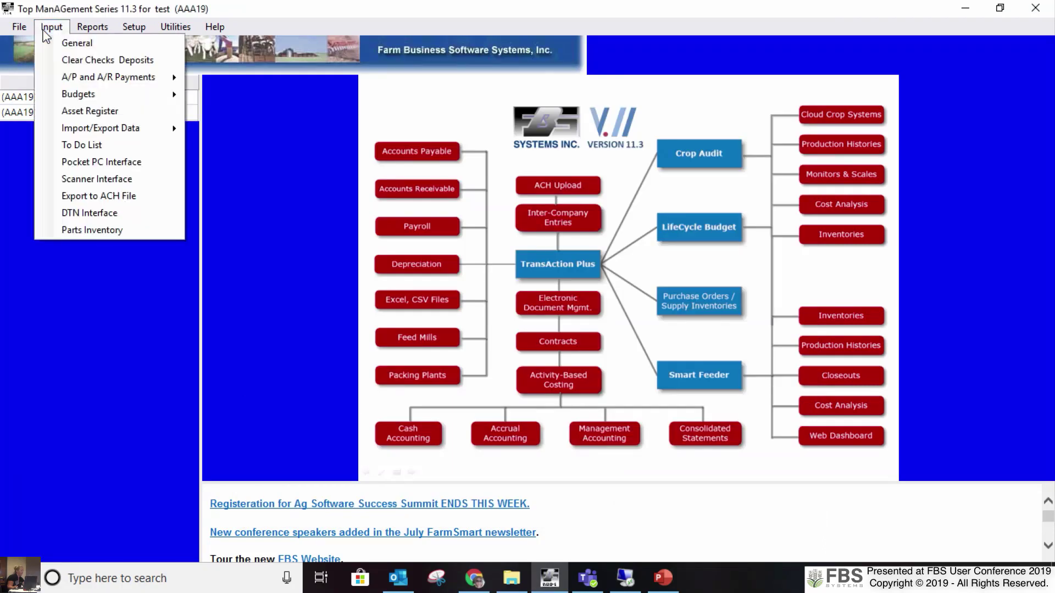
{"action": "mouse_move", "coordinate": [105, 85]}
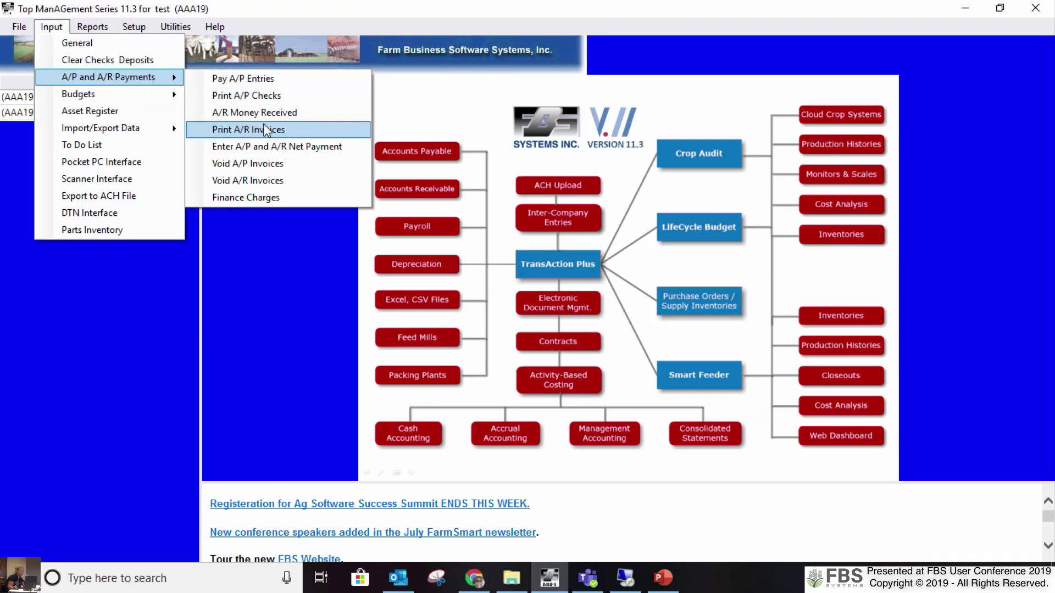
{"action": "left_click", "coordinate": [249, 81]}
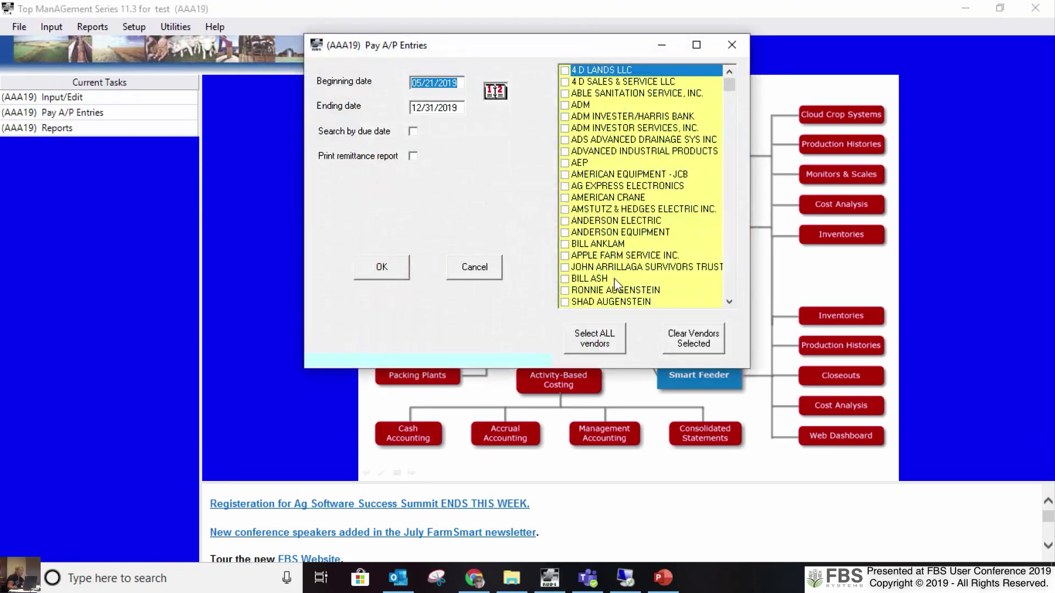
{"action": "left_click", "coordinate": [607, 339]}
- Search all selected vendors for payable entries beginning 01/01/2019, and leave the payment window
{"action": "left_click", "coordinate": [458, 83]}
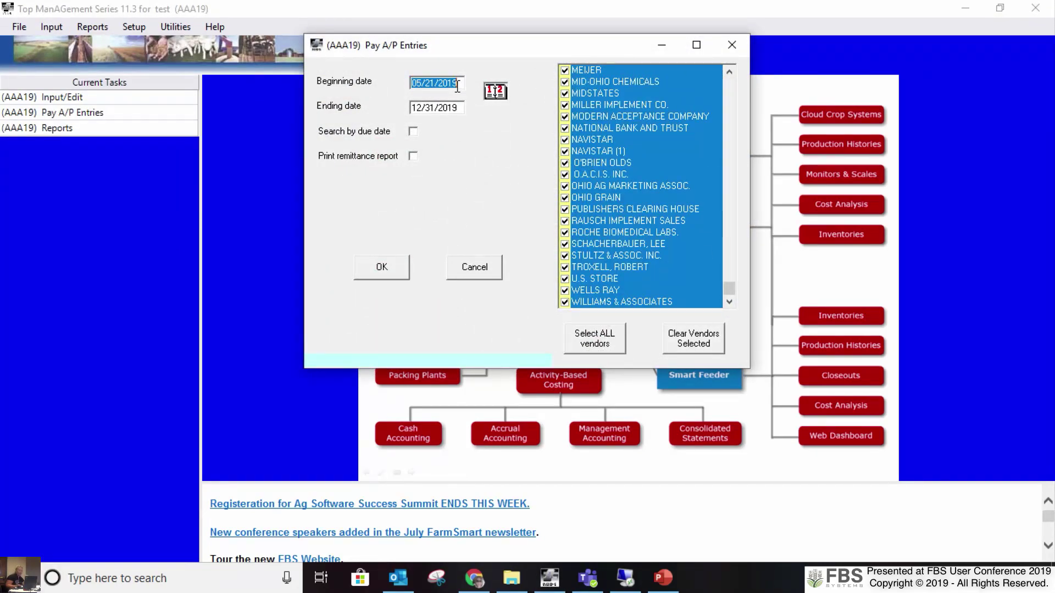
{"action": "type", "text": "10/1"}
{"action": "key", "text": "BackSpace"}
{"action": "key", "text": "BackSpace"}
{"action": "key", "text": "BackSpace"}
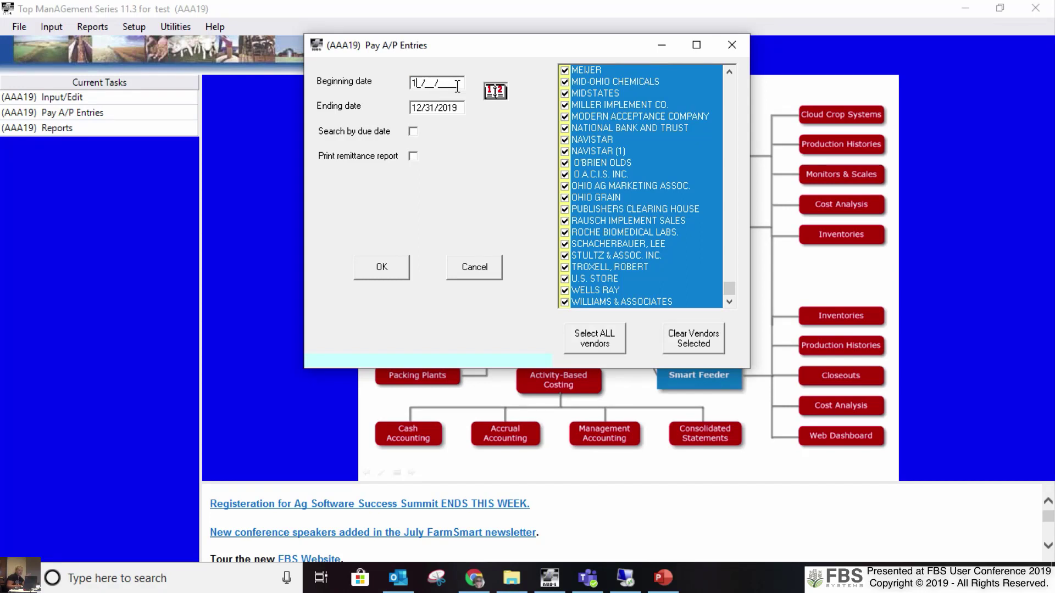
{"action": "type", "text": "01/01/2019"}
{"action": "left_click", "coordinate": [367, 272]}
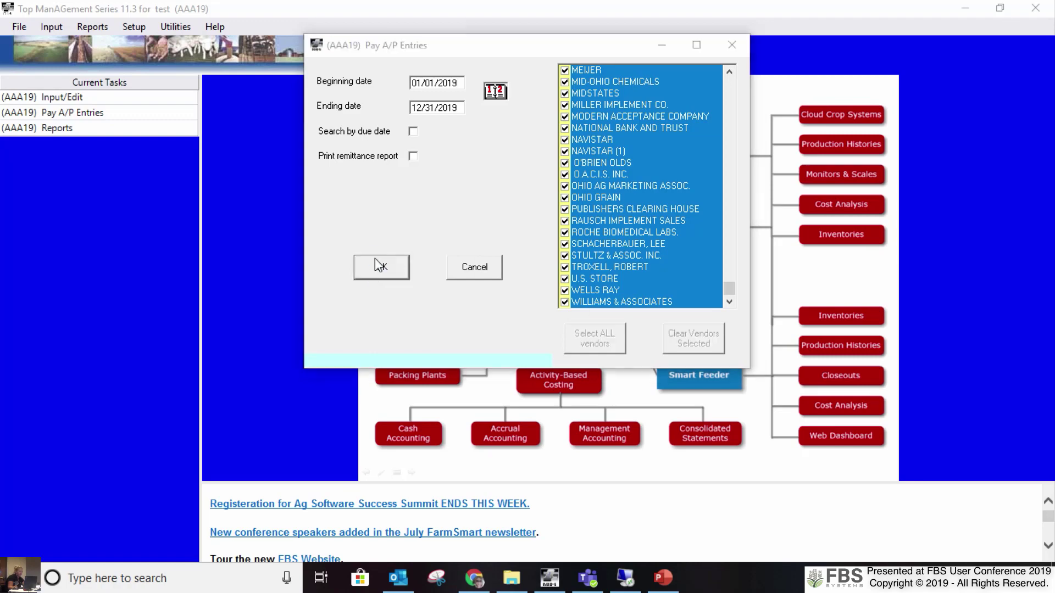
{"action": "left_click", "coordinate": [540, 332]}
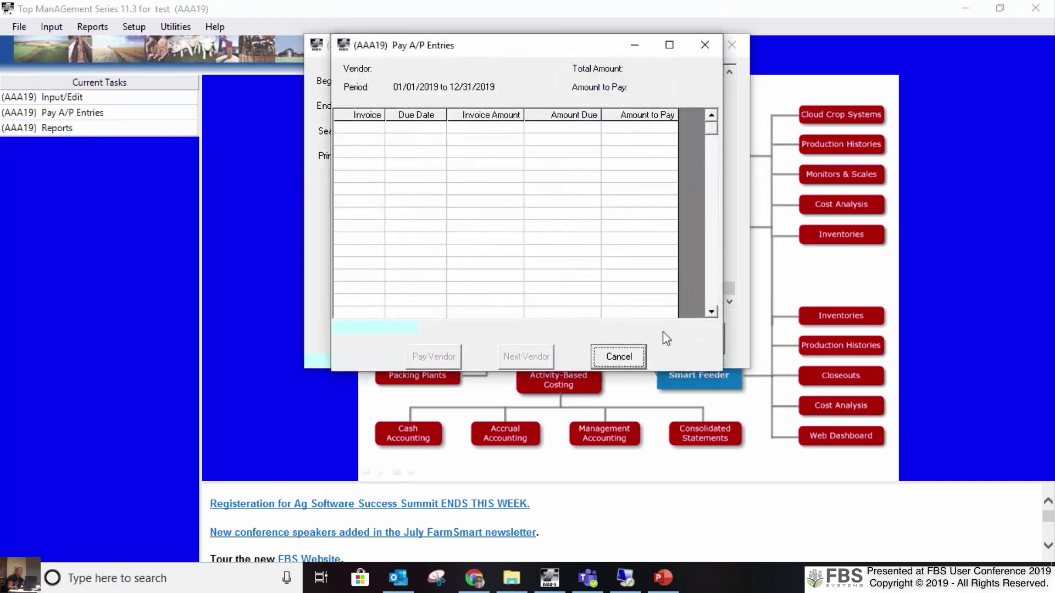
{"action": "left_click", "coordinate": [466, 264]}
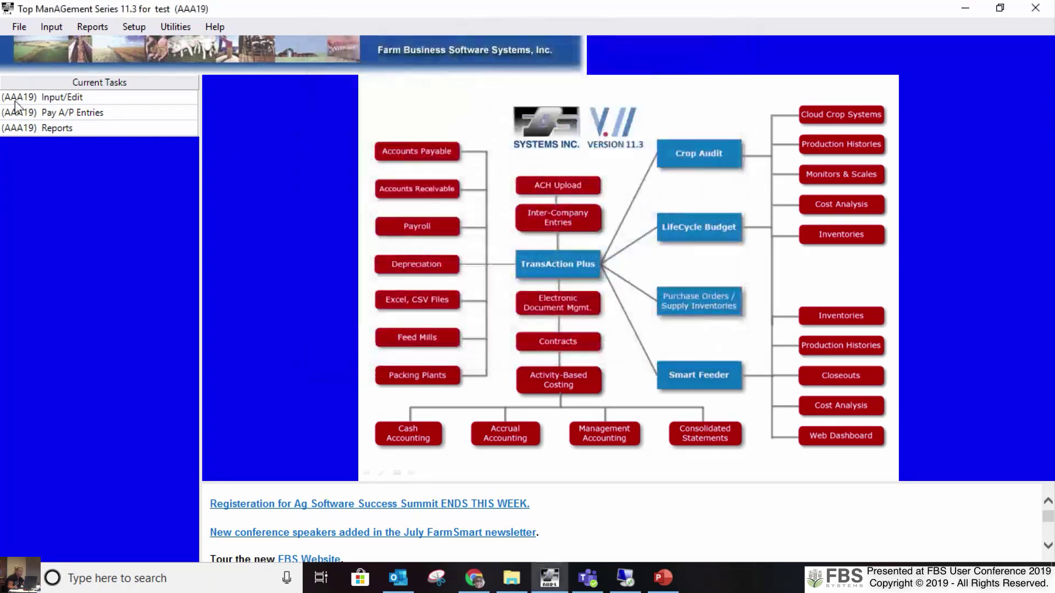
- Start a new Accounts Payable entry with invoice number 821201901, keeping the 08/21/2019 date
{"action": "left_click", "coordinate": [67, 96]}
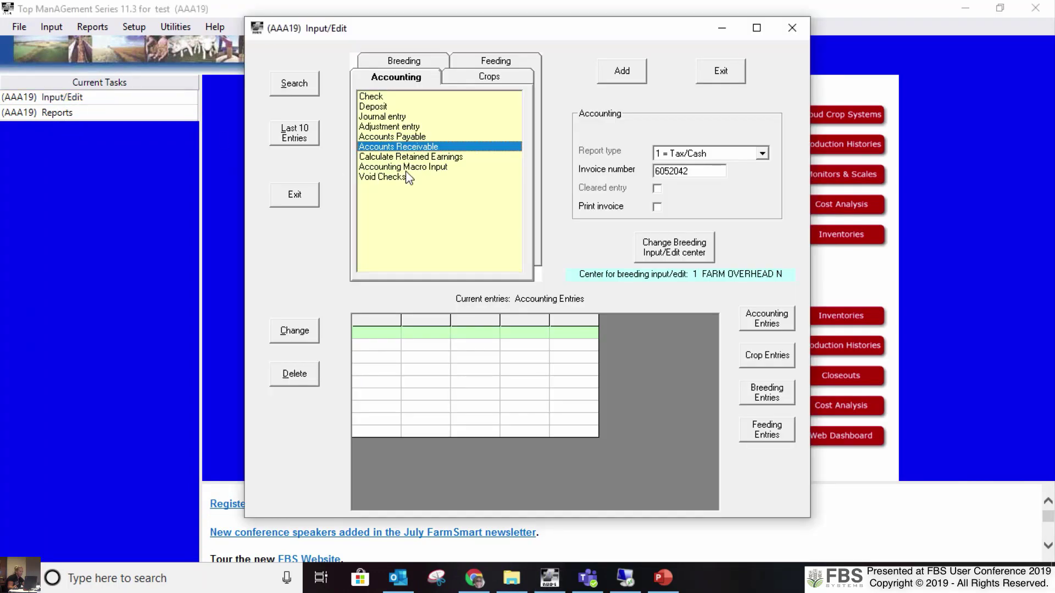
{"action": "left_click", "coordinate": [406, 137]}
{"action": "left_click", "coordinate": [608, 73]}
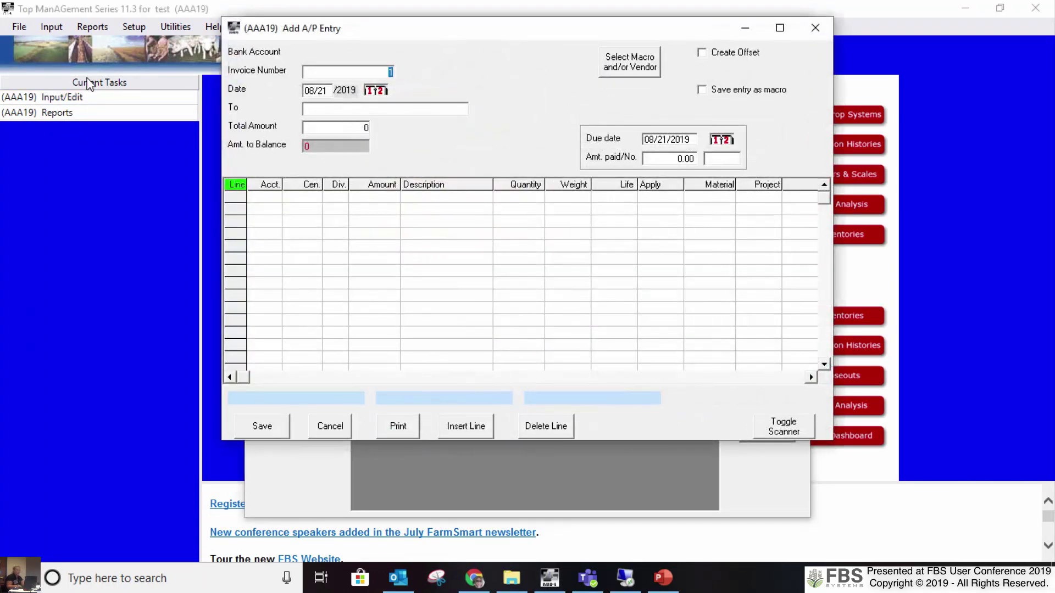
{"action": "type", "text": "123456"}
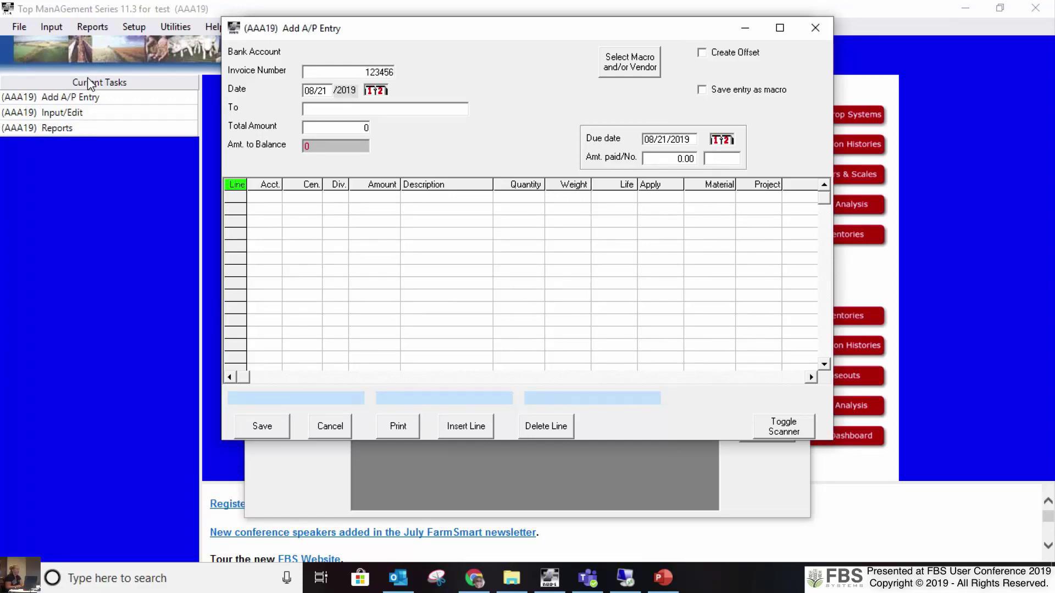
{"action": "key", "text": "Tab"}
{"action": "left_click", "coordinate": [364, 70]}
{"action": "left_click_drag", "start_coordinate": [364, 70], "coordinate": [429, 73]}
{"action": "type", "text": "821201901"}
{"action": "key", "text": "Return"}
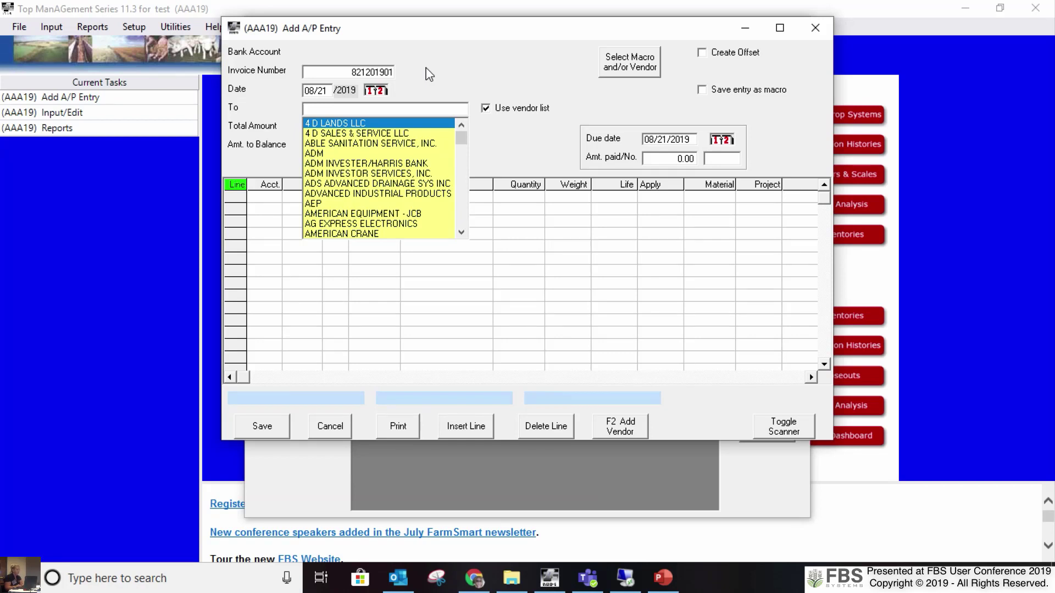
- Set the payable's vendor to ADM and its total amount to 5,000.00
{"action": "type", "text": "ADM"}
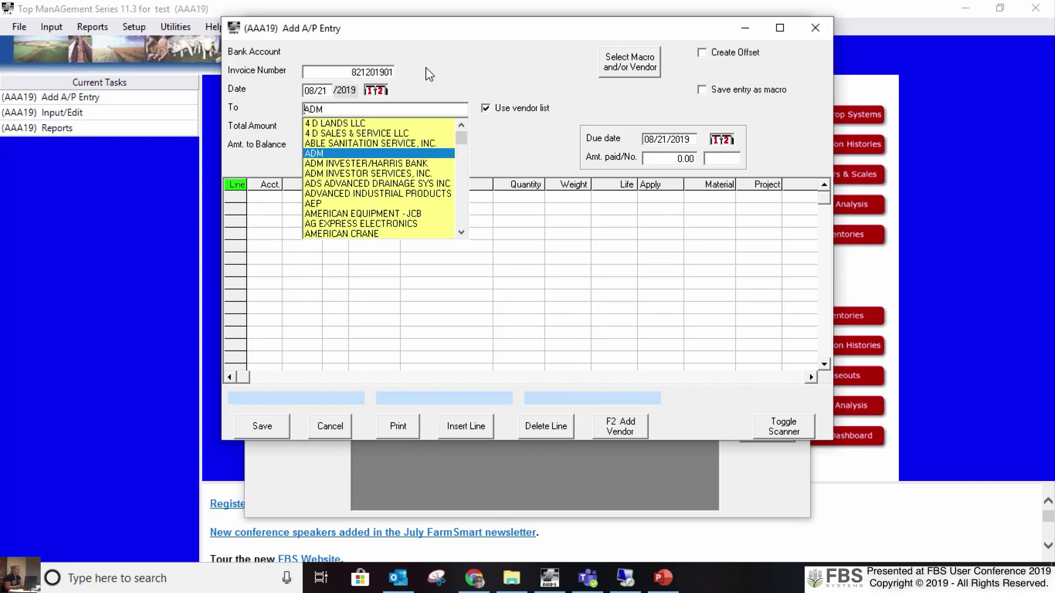
{"action": "key", "text": "Return"}
{"action": "type", "text": "5000"}
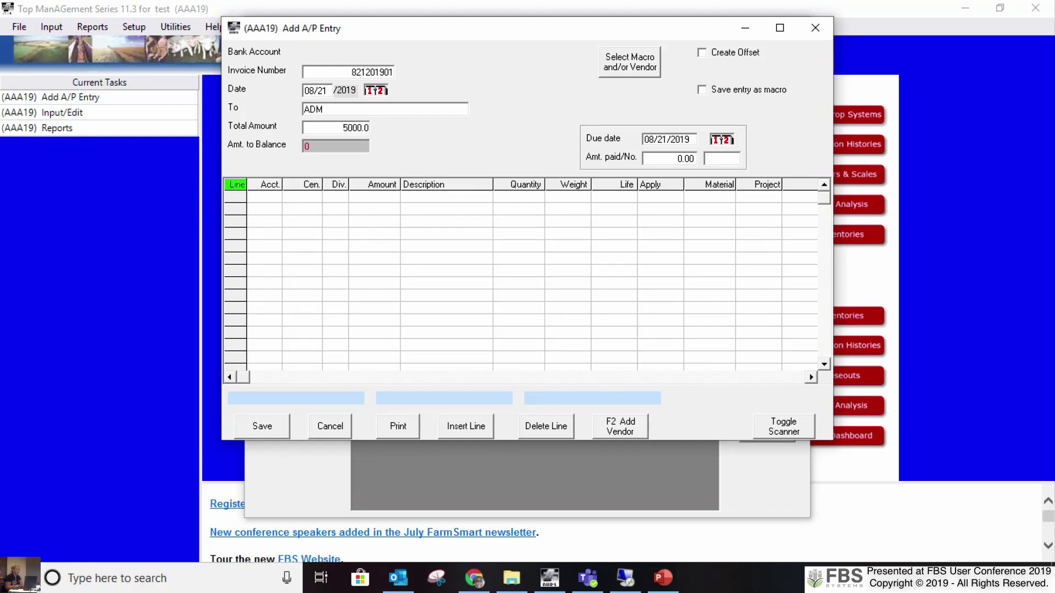
{"action": "key", "text": "Return"}
- Allocate the 5,000.00 on the first line to account 660 Repairs - Mach/Equ, center 0 and division 1, leaving the description blank
{"action": "key", "text": "Down"}
{"action": "key", "text": "Down"}
{"action": "key", "text": "Down"}
{"action": "key", "text": "Down"}
{"action": "key", "text": "Down"}
{"action": "key", "text": "Down"}
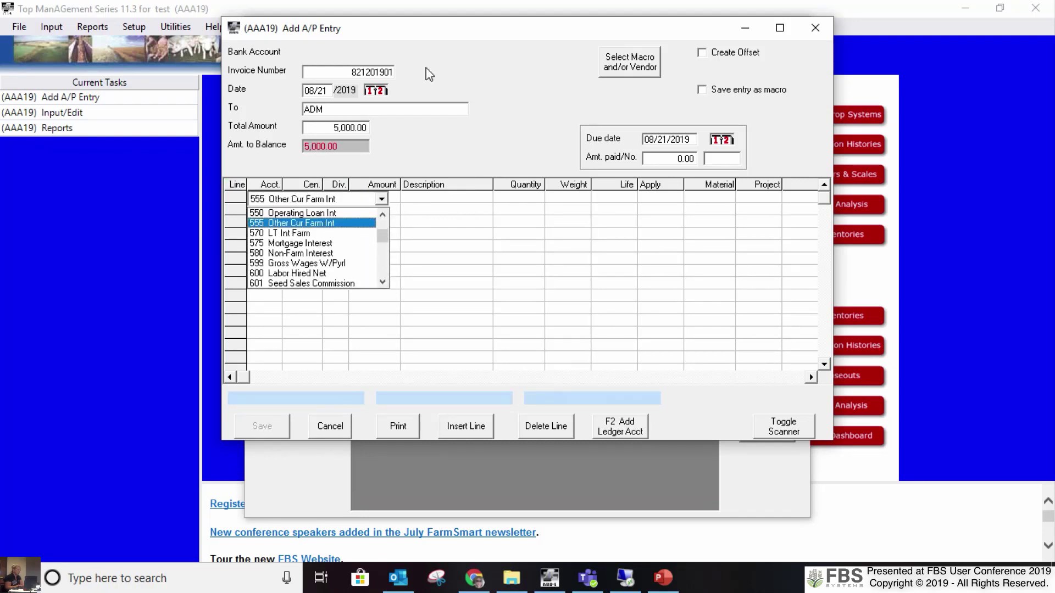
{"action": "key", "text": "Down"}
{"action": "key", "text": "Down"}
{"action": "key", "text": "Down"}
{"action": "key", "text": "Down"}
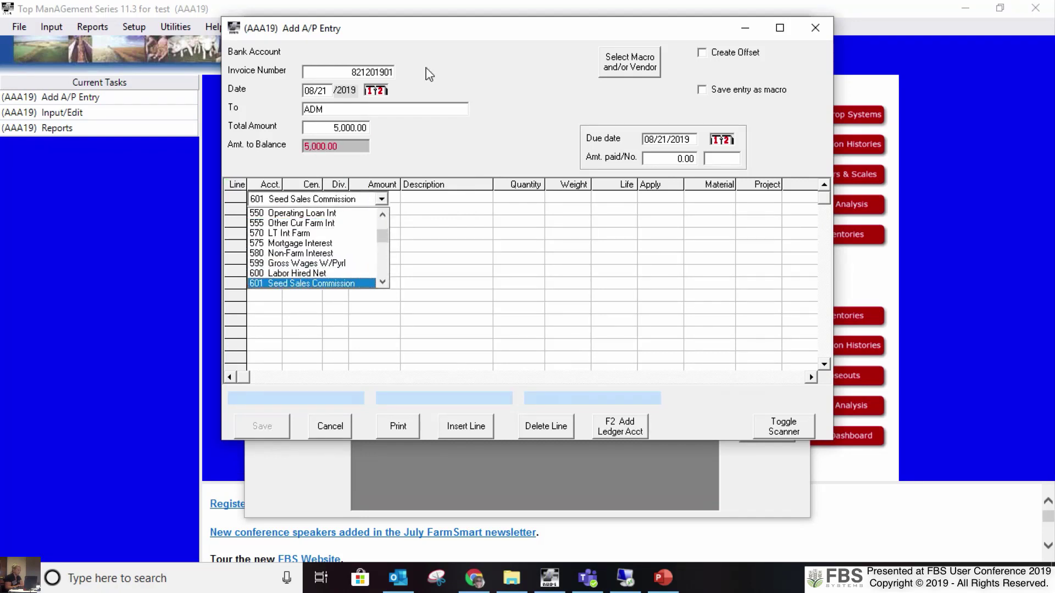
{"action": "key", "text": "Down"}
{"action": "key", "text": "Down"}
{"action": "key", "text": "Down"}
{"action": "key", "text": "Down"}
{"action": "key", "text": "Down"}
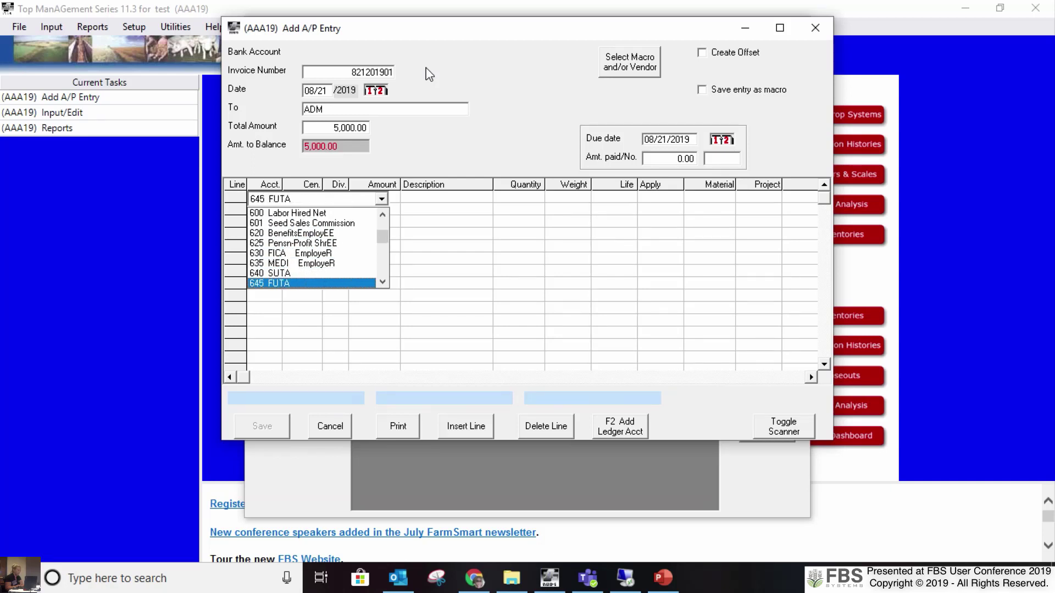
{"action": "key", "text": "Return"}
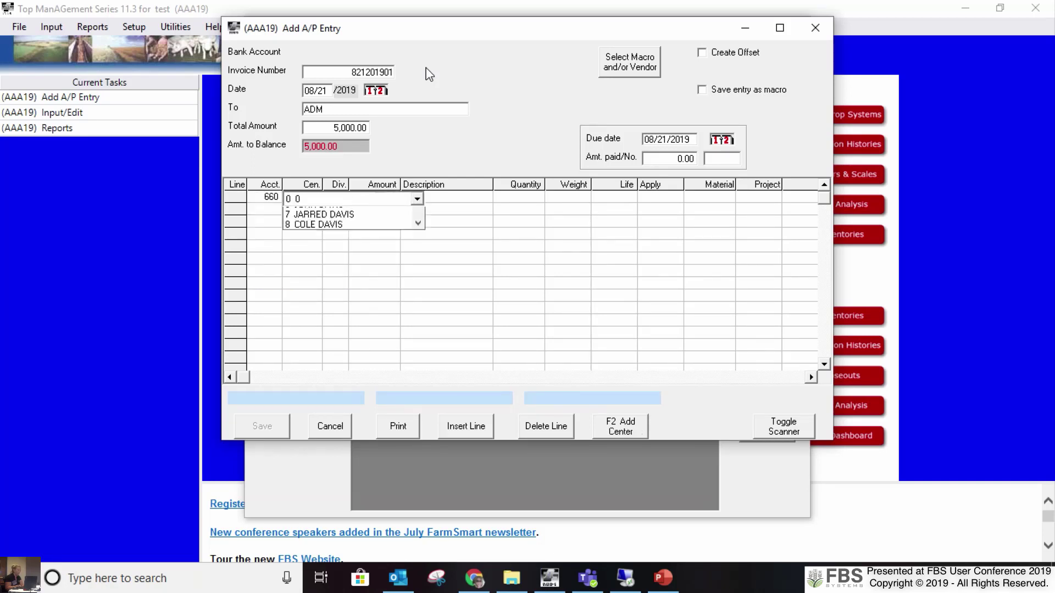
{"action": "key", "text": "Return"}
{"action": "key", "text": "Return"}
{"action": "key", "text": "Return"}
{"action": "key", "text": "Return"}
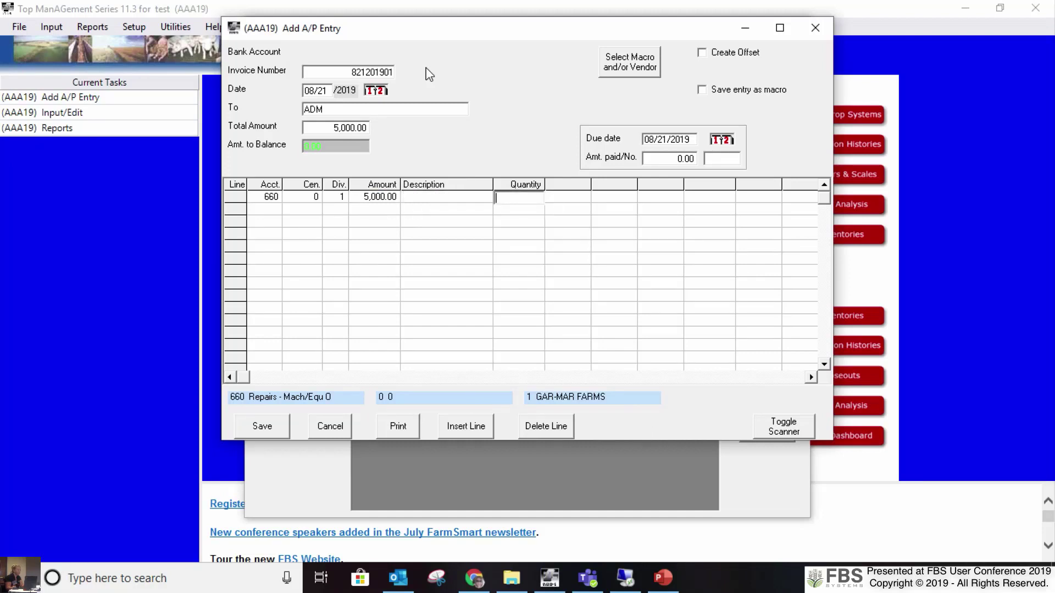
- Set the payable's due date to 09/21/2019 and save the entry
{"action": "left_click", "coordinate": [692, 140]}
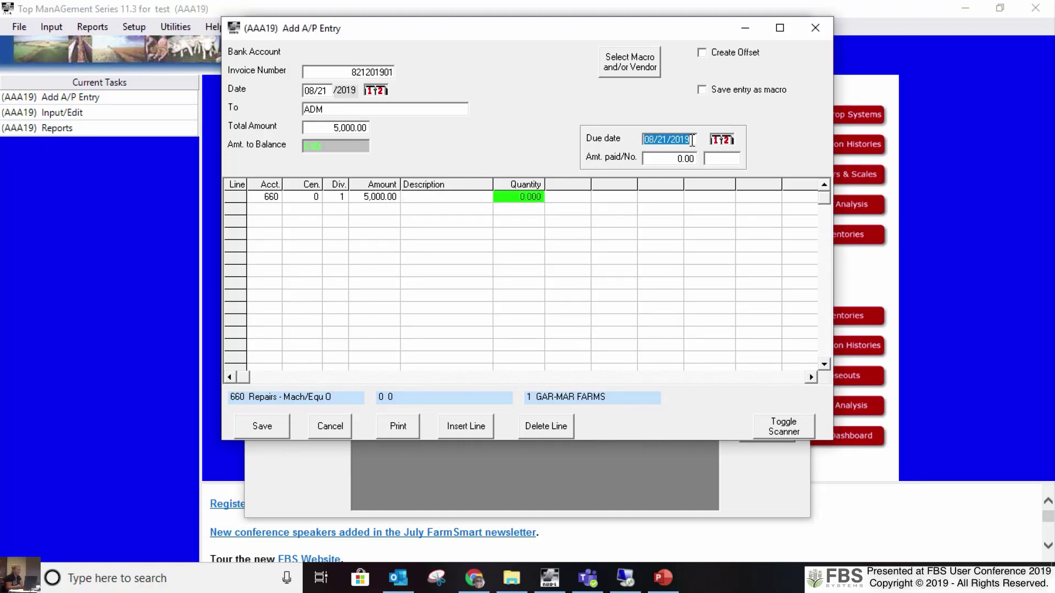
{"action": "type", "text": "09/21/2019"}
{"action": "left_click", "coordinate": [269, 431]}
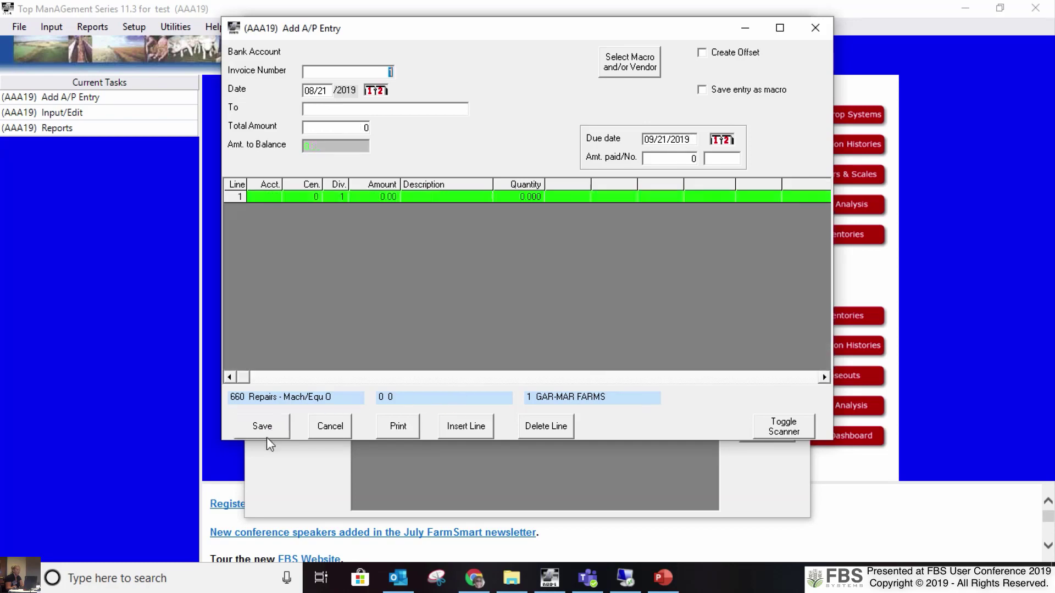
- Start paying payables and bring up the unpaid entries of vendor ADM for 05/21/2019 to 12/31/2019
{"action": "left_click", "coordinate": [53, 28]}
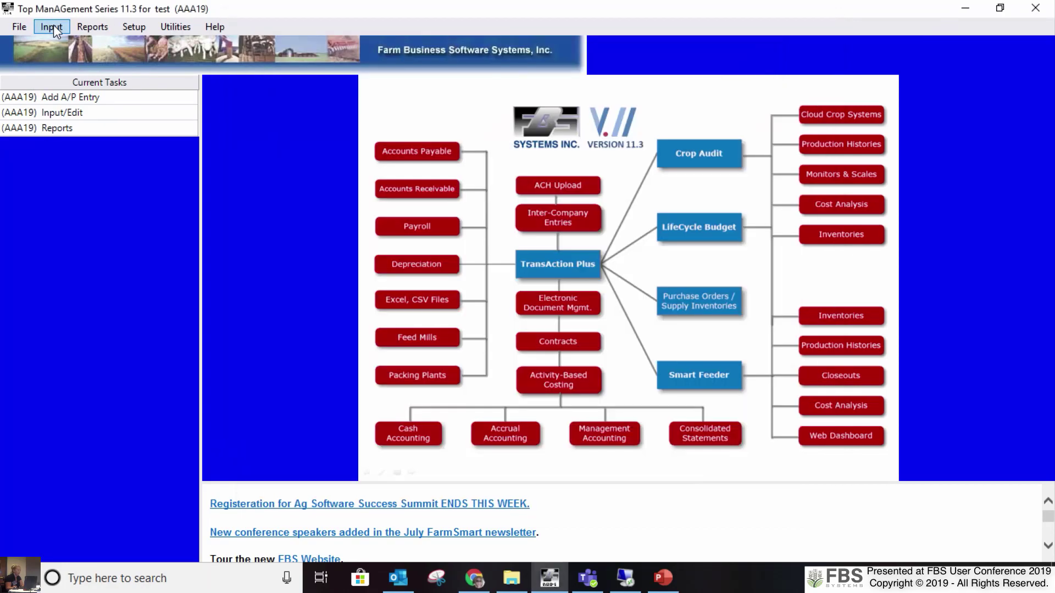
{"action": "mouse_move", "coordinate": [100, 82]}
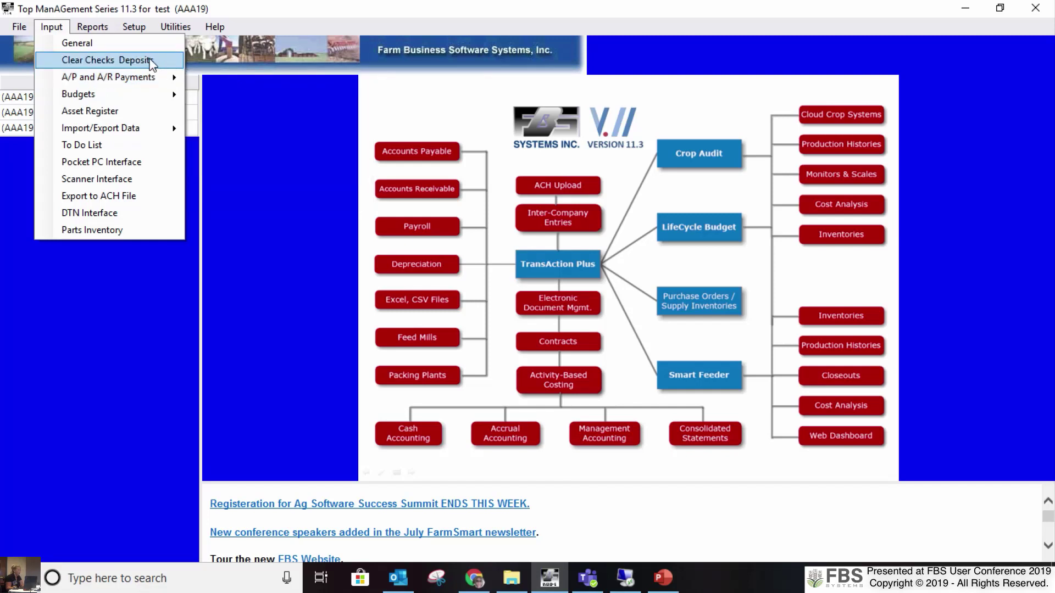
{"action": "mouse_move", "coordinate": [147, 81]}
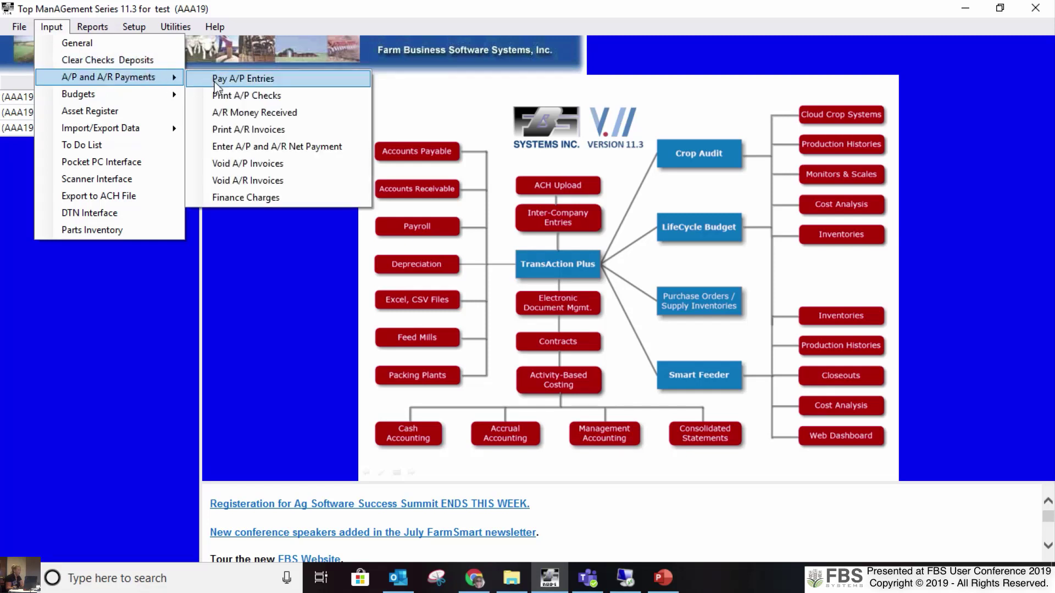
{"action": "left_click", "coordinate": [253, 81]}
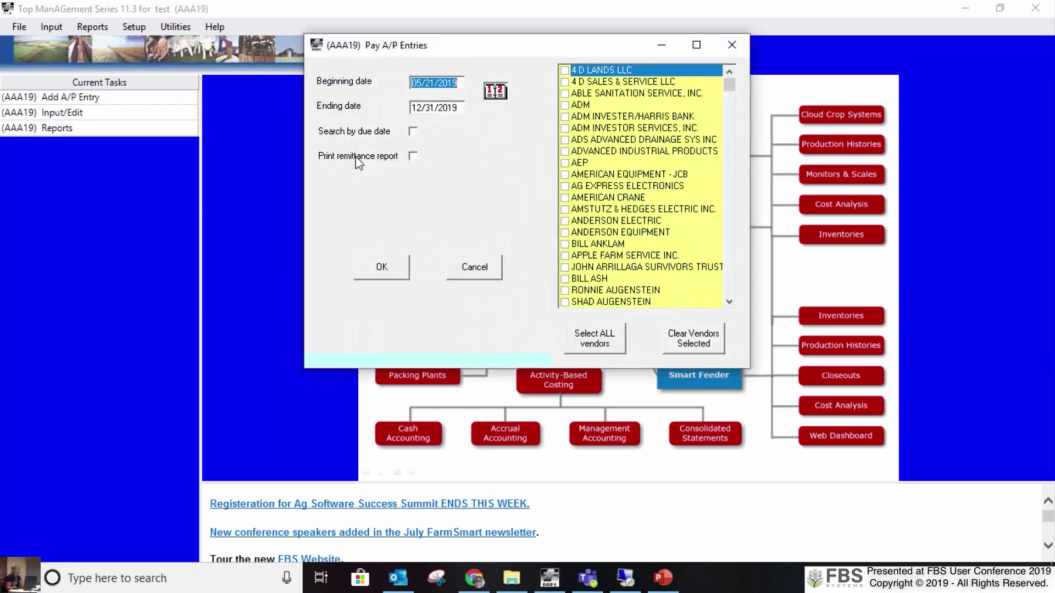
{"action": "left_click", "coordinate": [565, 106]}
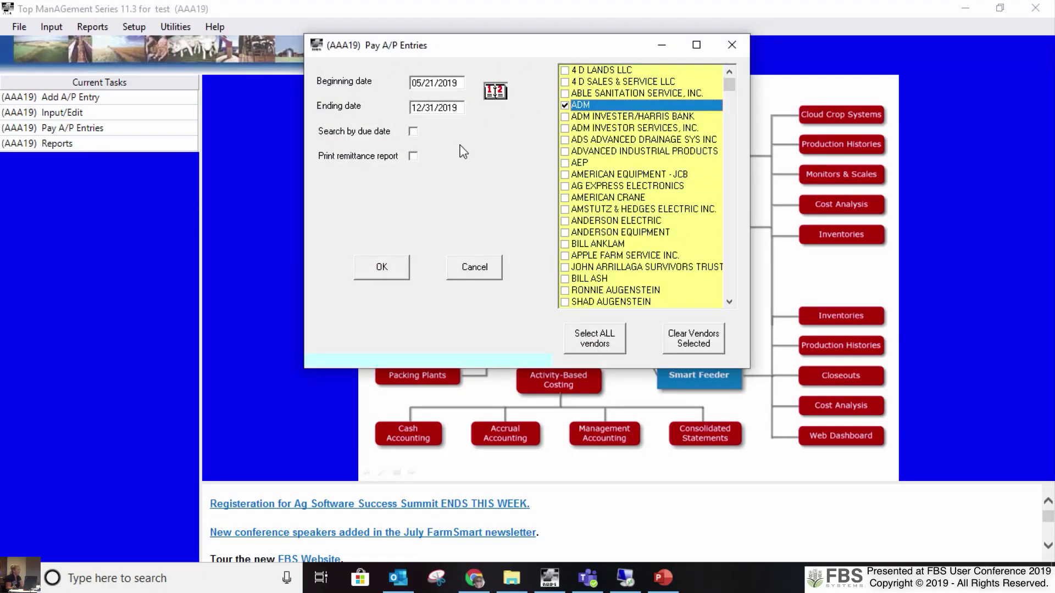
{"action": "left_click", "coordinate": [385, 265]}
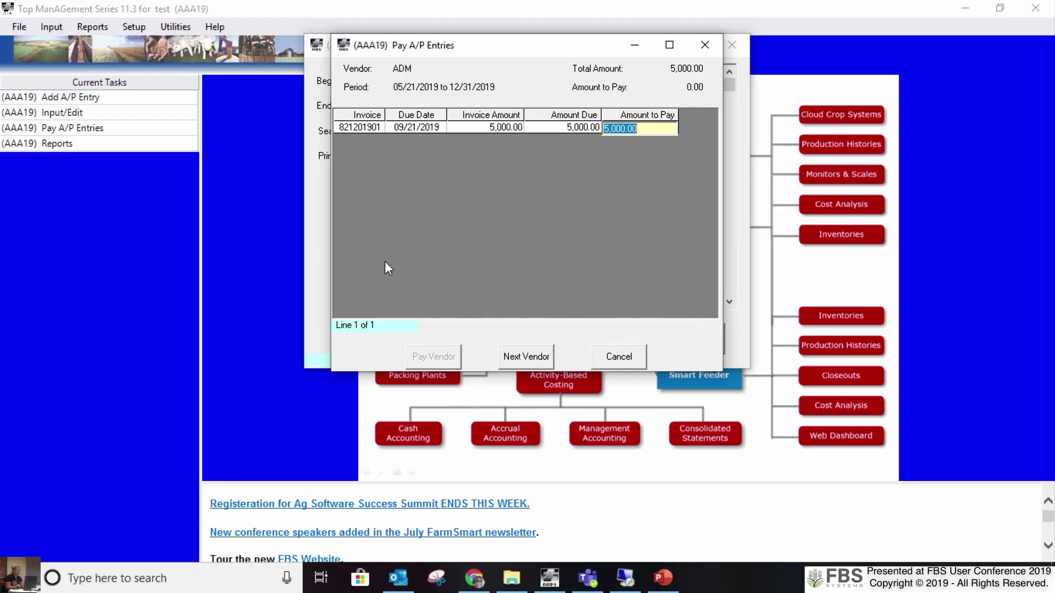
- Set the amount to pay on ADM's invoice 821201901 to 2,500.00 and proceed with paying the vendor
{"action": "type", "text": "2500.00"}
{"action": "key", "text": "Return"}
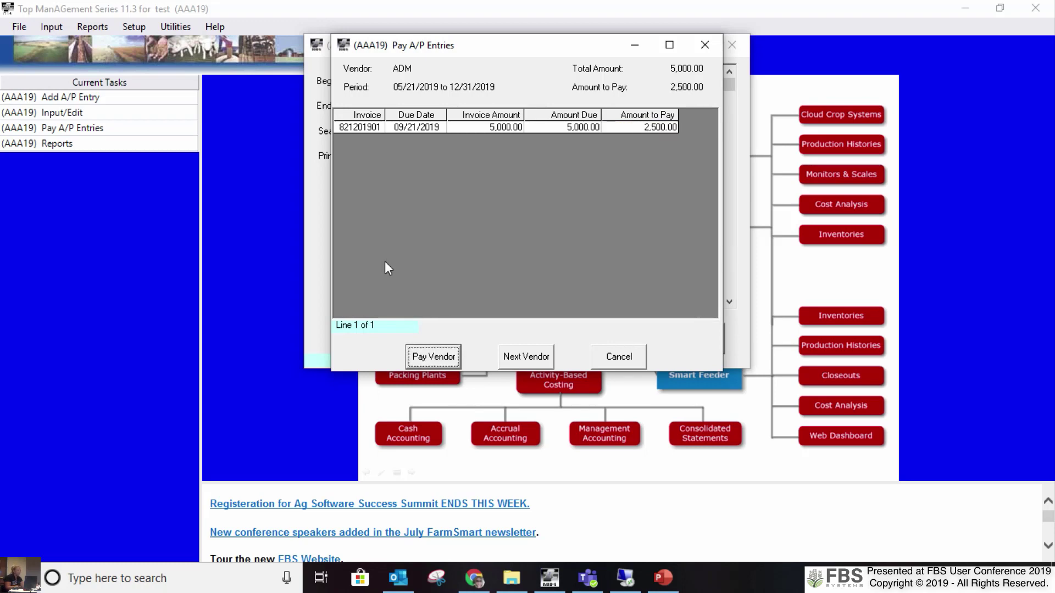
{"action": "key", "text": "Return"}
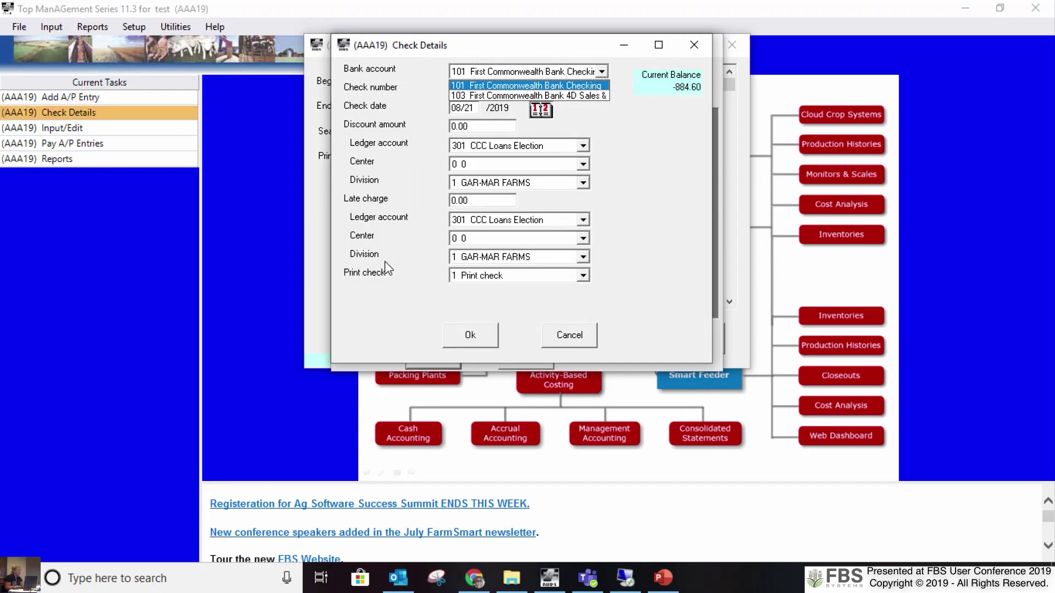
- Keep First Commonwealth Bank Checking and the offered check number, set the check date to 08/30/2019, and choose Do not print check
{"action": "key", "text": "Return"}
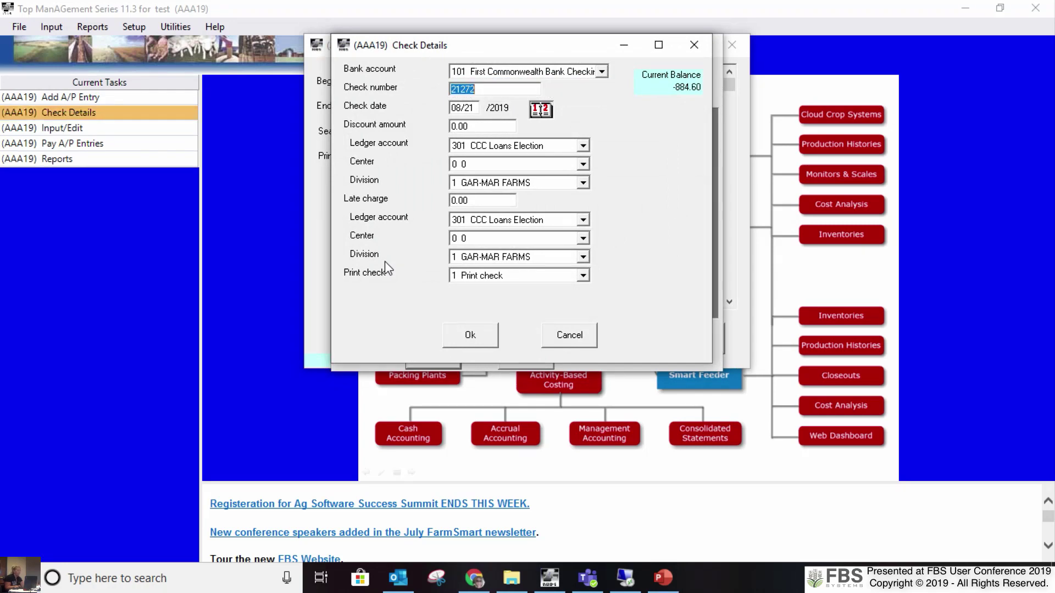
{"action": "key", "text": "Return"}
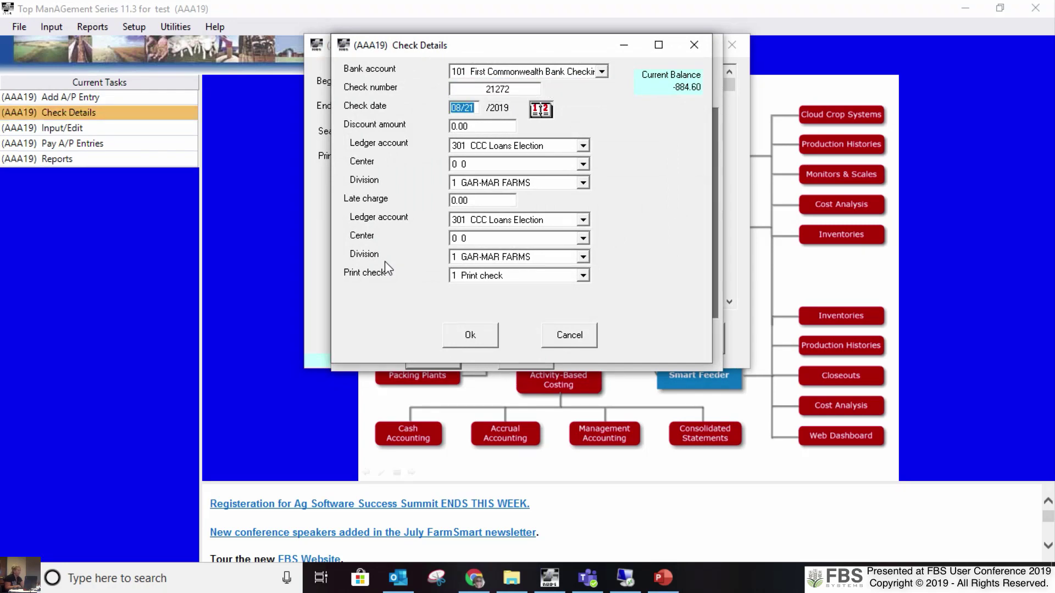
{"action": "type", "text": "08/30"}
{"action": "key", "text": "Return"}
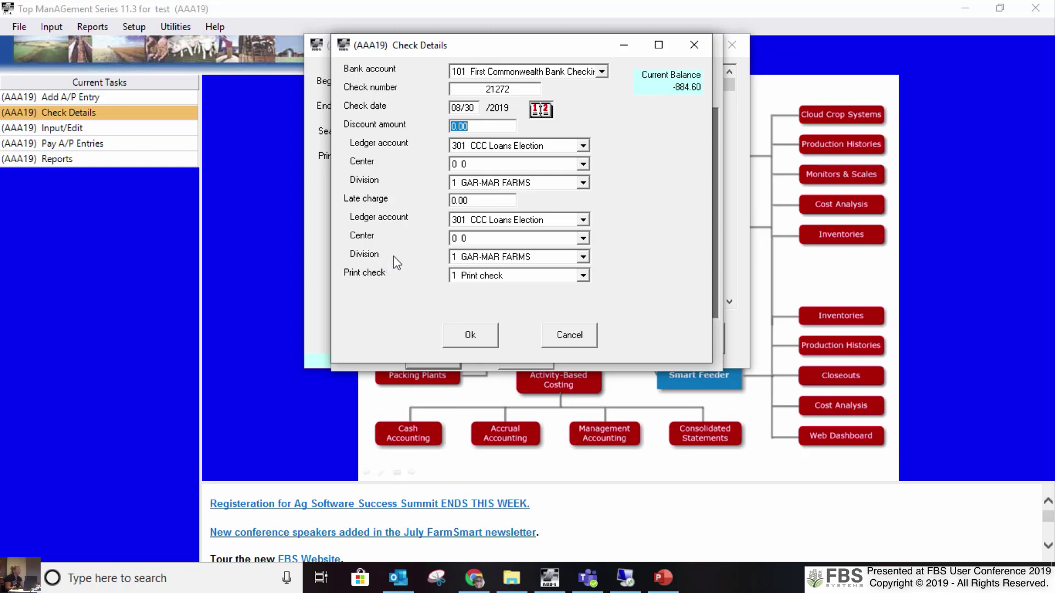
{"action": "left_click", "coordinate": [502, 198]}
{"action": "left_click", "coordinate": [583, 275]}
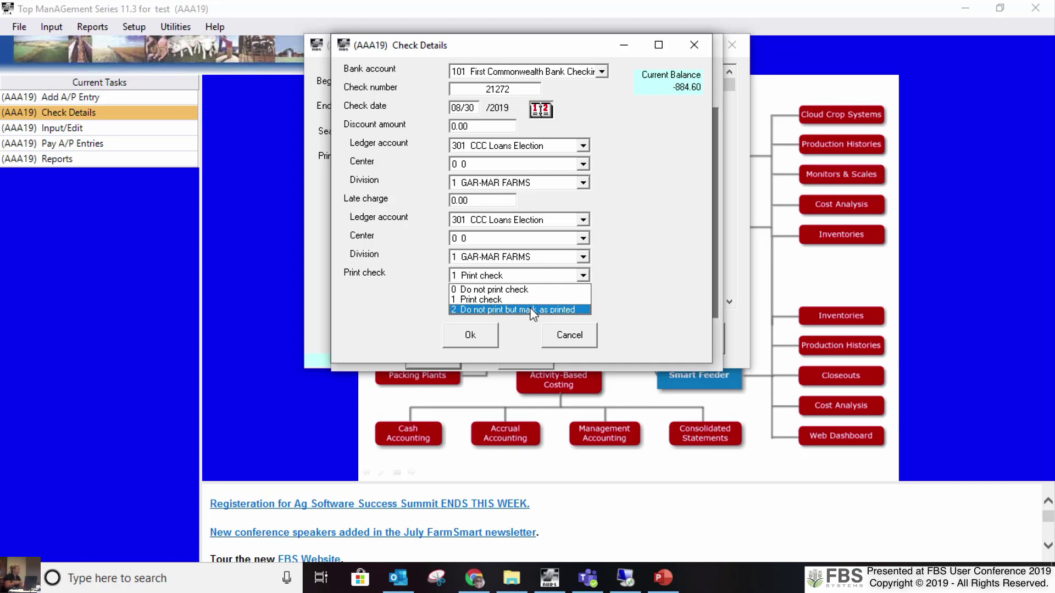
{"action": "left_click", "coordinate": [526, 291]}
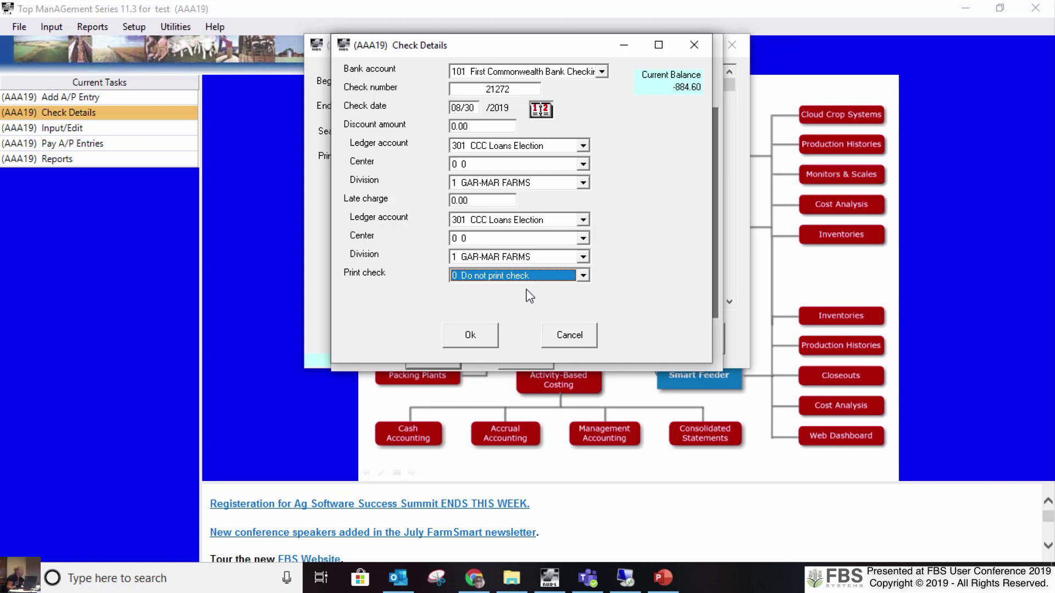
- Set the first line of the blank payable entry to account 550 Operating Loan Int, center 0, division 1, and return to the check details
{"action": "left_click", "coordinate": [53, 96]}
{"action": "left_click", "coordinate": [268, 197]}
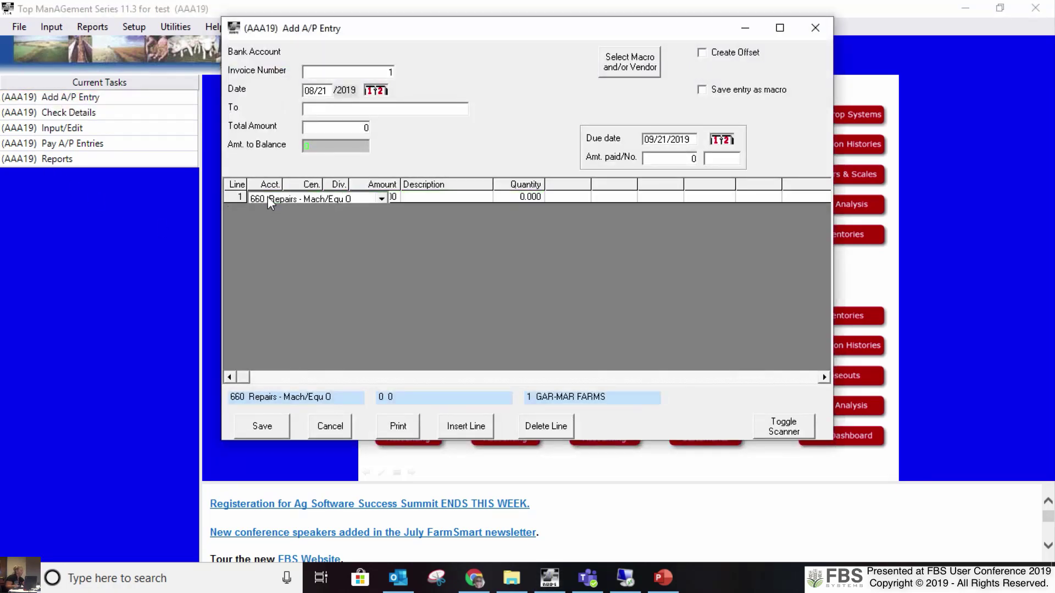
{"action": "left_click", "coordinate": [268, 197]}
{"action": "key", "text": "Return"}
{"action": "key", "text": "Return"}
{"action": "key", "text": "Return"}
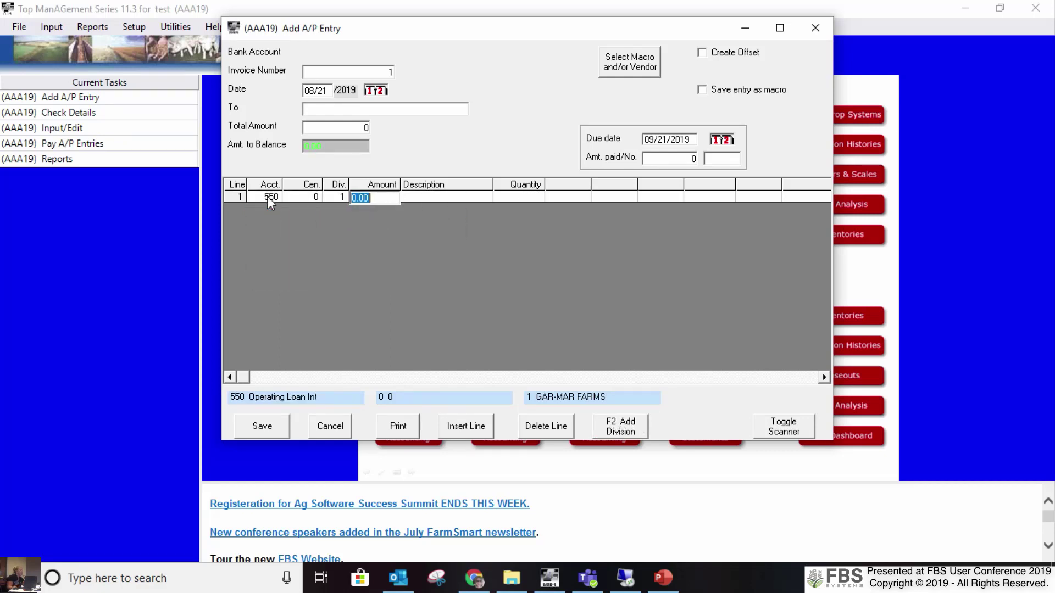
{"action": "left_click", "coordinate": [56, 113]}
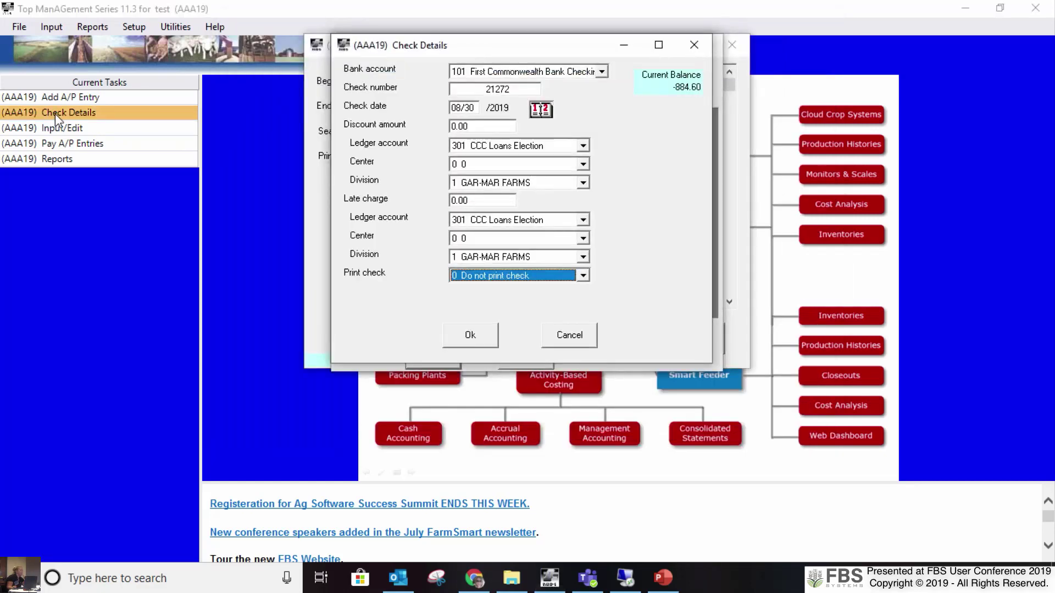
- Try a discount amount of 50.00 on the ADM check, and cancel the payment without saving it
{"action": "left_click", "coordinate": [480, 125]}
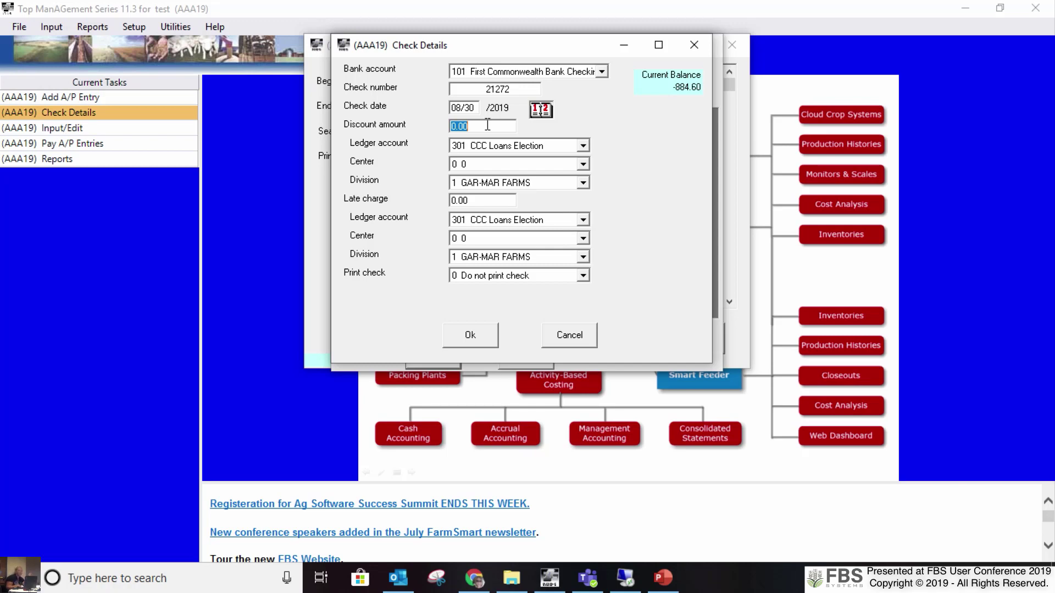
{"action": "type", "text": "50"}
{"action": "key", "text": "Tab"}
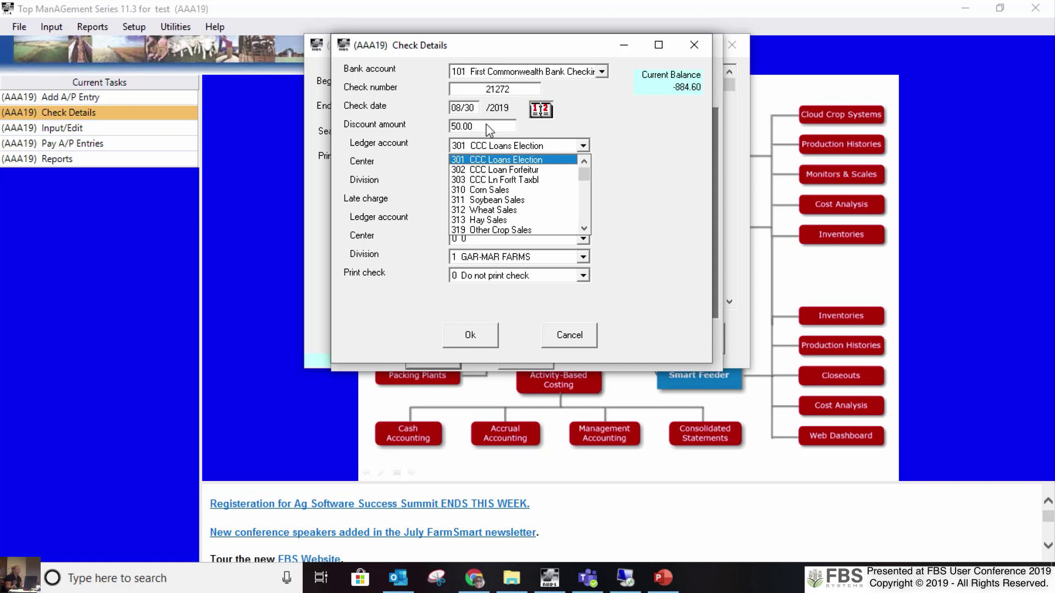
{"action": "left_click", "coordinate": [489, 129]}
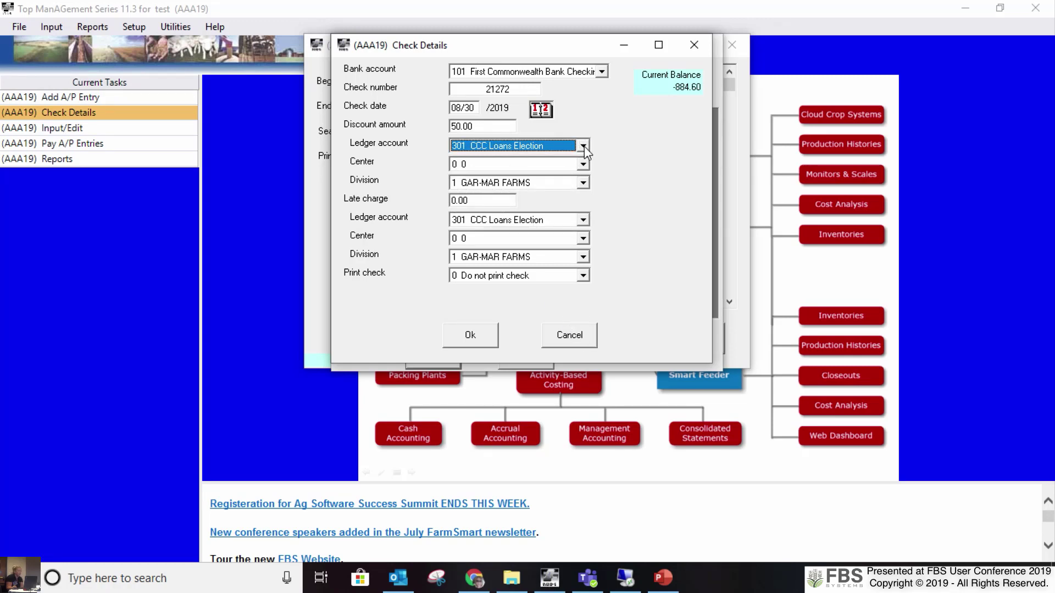
{"action": "left_click", "coordinate": [572, 343]}
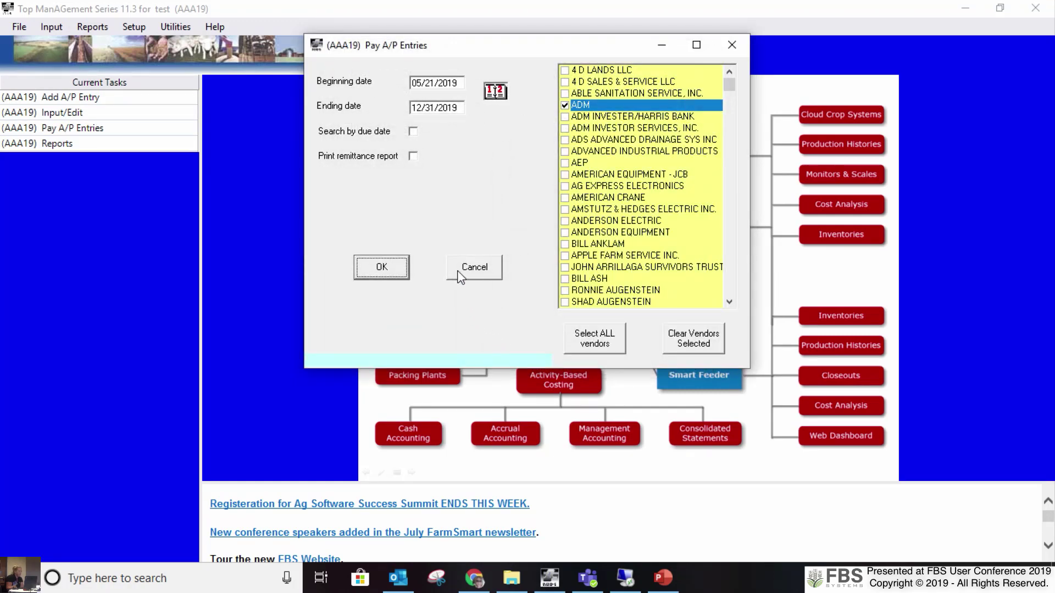
{"action": "left_click", "coordinate": [459, 273]}
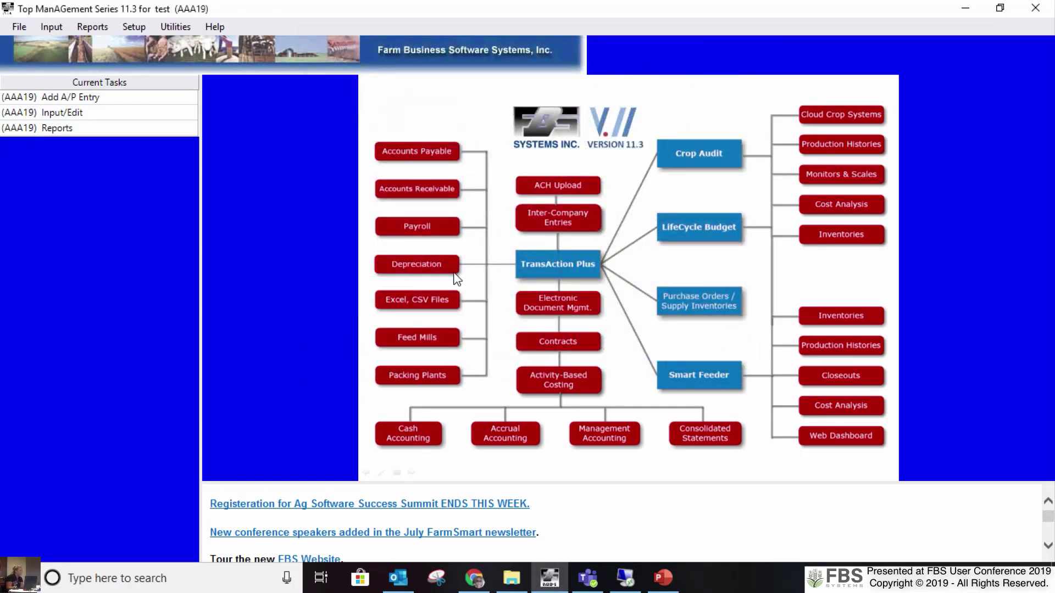
- Open the parameters of the A/P Detail Report
{"action": "left_click", "coordinate": [44, 126]}
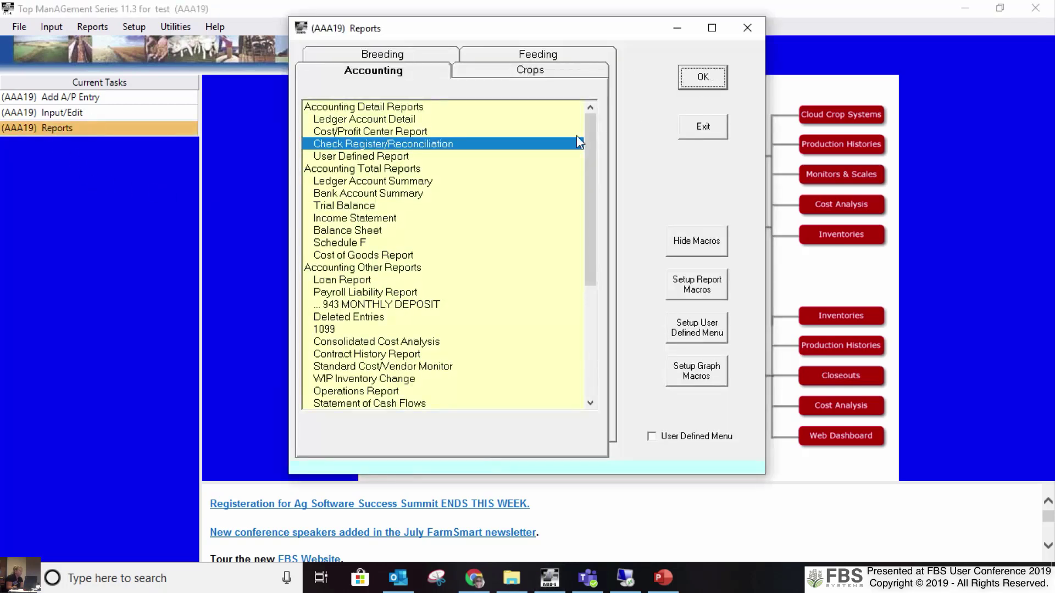
{"action": "left_click_drag", "start_coordinate": [588, 130], "coordinate": [511, 268]}
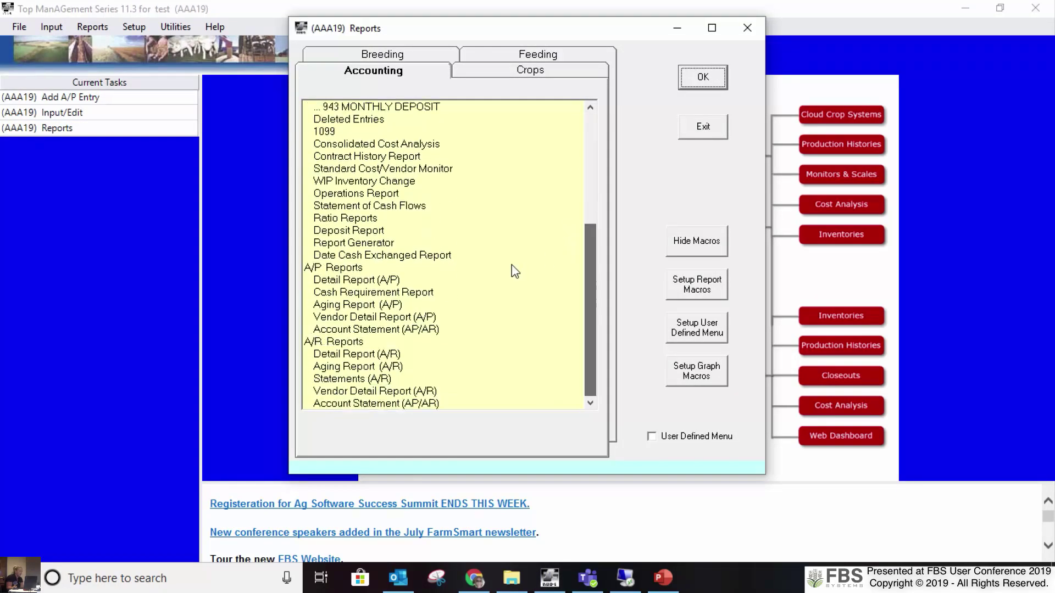
{"action": "left_click", "coordinate": [376, 281]}
{"action": "left_click", "coordinate": [714, 76]}
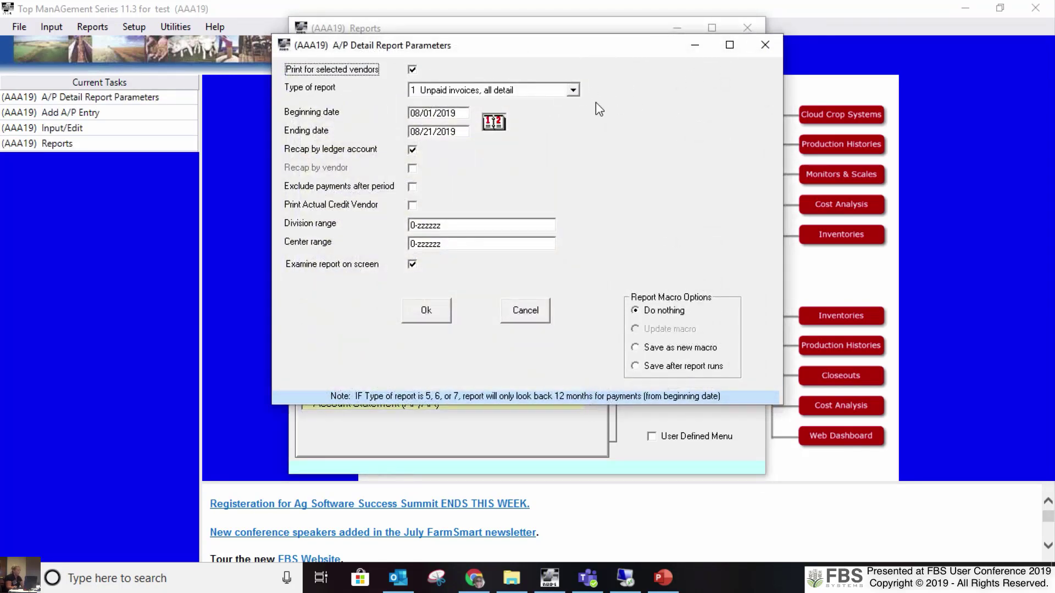
- Run the Invoices with payments report for ADM from 01/01/2019 to 09/30/2019 and widen its Invoice column to read the full number
{"action": "left_click", "coordinate": [523, 91]}
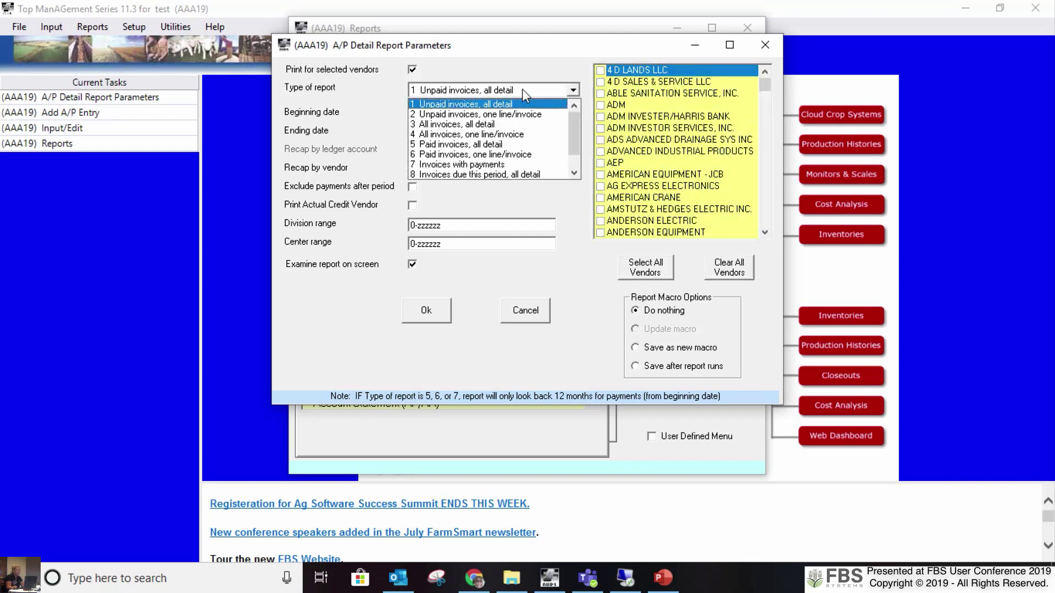
{"action": "left_click", "coordinate": [440, 166]}
{"action": "left_click", "coordinate": [601, 105]}
{"action": "left_click", "coordinate": [460, 111]}
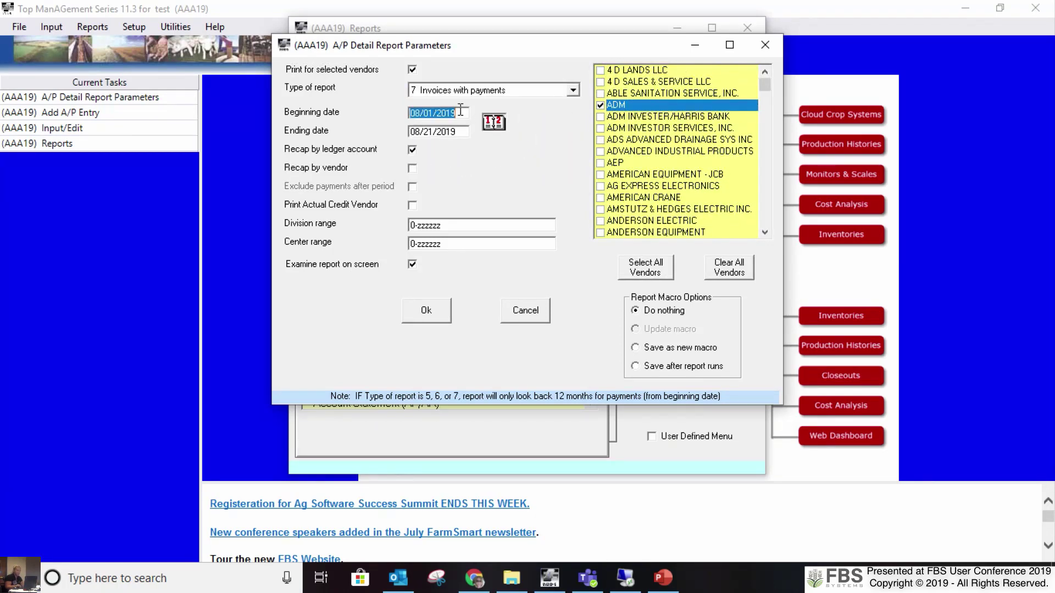
{"action": "type", "text": "01/01/2019"}
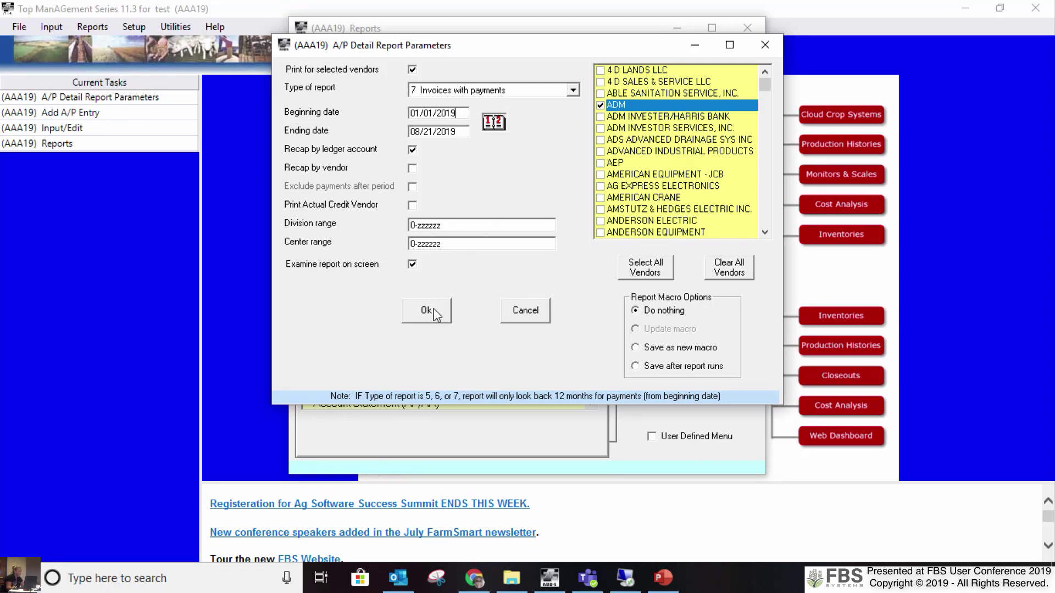
{"action": "left_click", "coordinate": [461, 133]}
{"action": "type", "text": "09/30/2019"}
{"action": "left_click", "coordinate": [429, 312]}
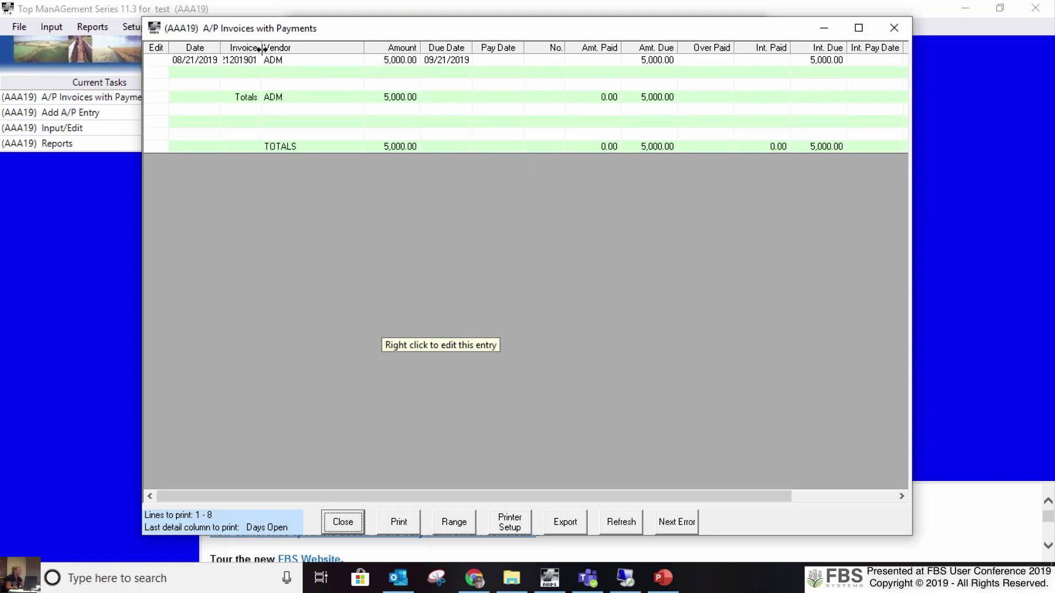
{"action": "left_click_drag", "start_coordinate": [261, 47], "coordinate": [274, 48]}
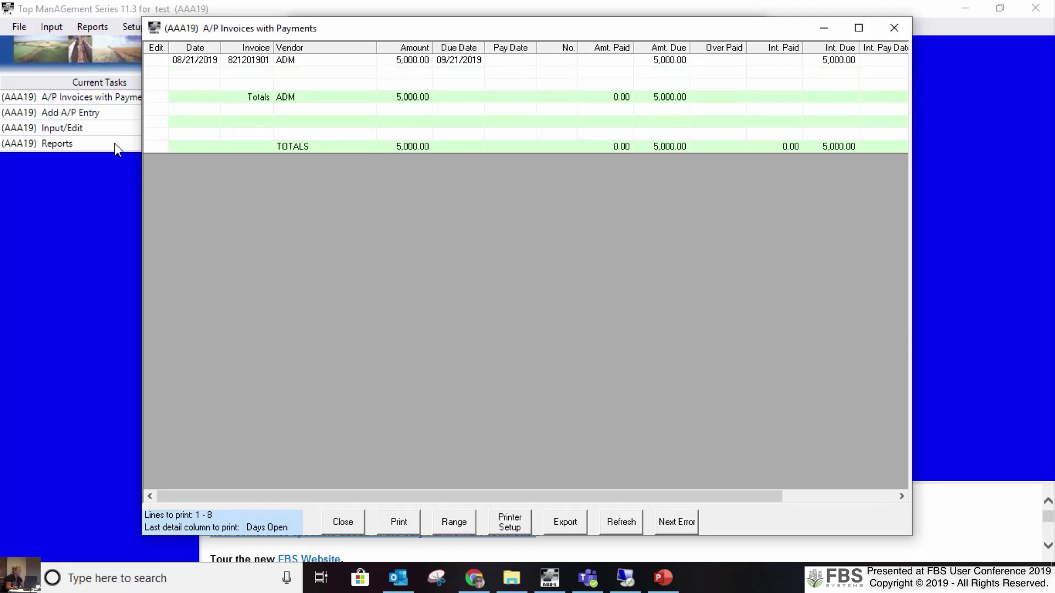
{"action": "key", "text": "Escape"}
- Return to paying payables and bring up ADM's unpaid invoice again
{"action": "left_click", "coordinate": [49, 31]}
{"action": "mouse_move", "coordinate": [141, 82]}
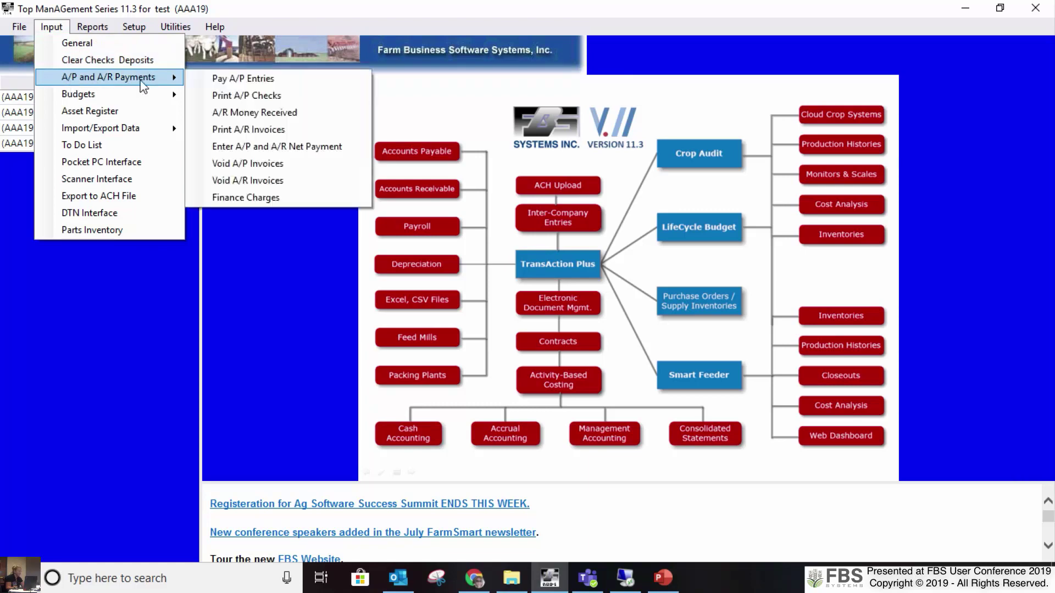
{"action": "left_click", "coordinate": [276, 96]}
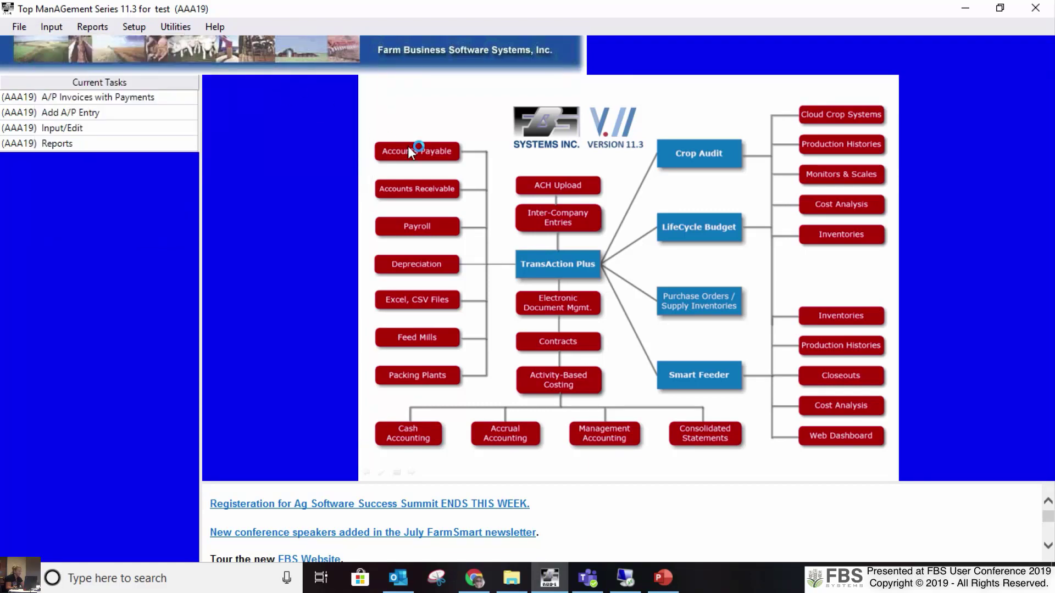
{"action": "left_click", "coordinate": [582, 103]}
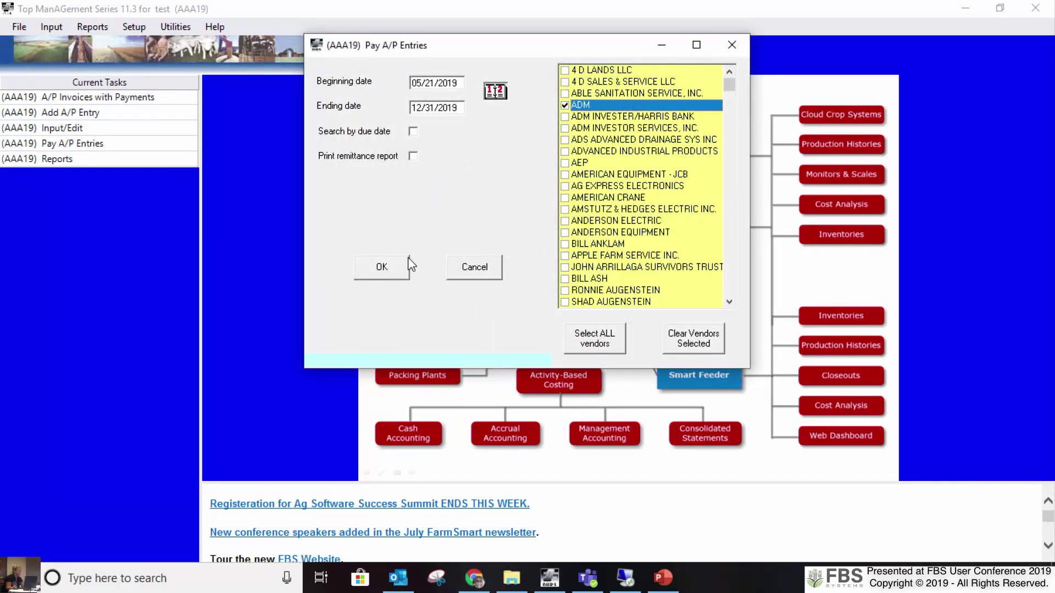
{"action": "left_click", "coordinate": [404, 266]}
- Set the amount to pay on ADM's invoice to 2,500.00 and accept the default check details, keeping the 08/21/2019 date and Print check
{"action": "type", "text": "2500"}
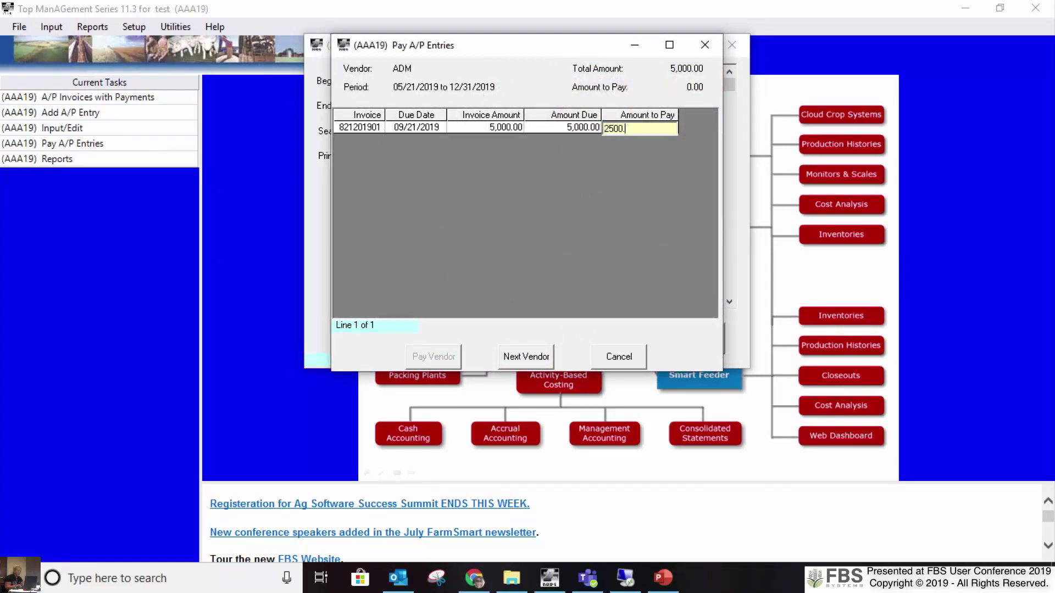
{"action": "key", "text": "Tab"}
{"action": "key", "text": "Return"}
{"action": "key", "text": "Tab"}
{"action": "key", "text": "Tab"}
{"action": "key", "text": "Tab"}
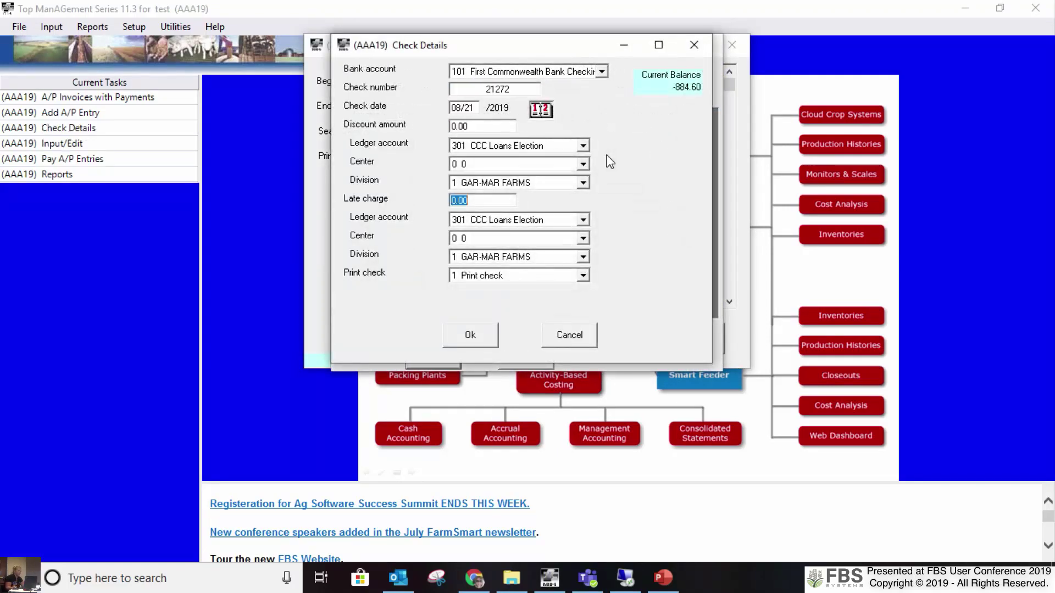
{"action": "left_click", "coordinate": [468, 336]}
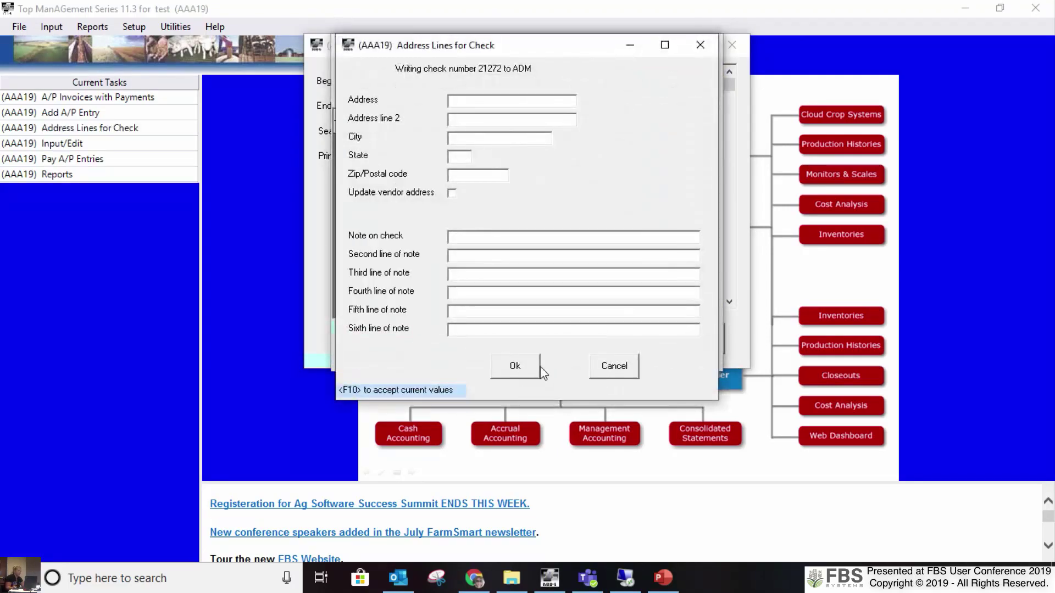
- Cancel the address and note lines for ADM's check and refresh the A/P Invoices with Payments report
{"action": "left_click", "coordinate": [625, 378]}
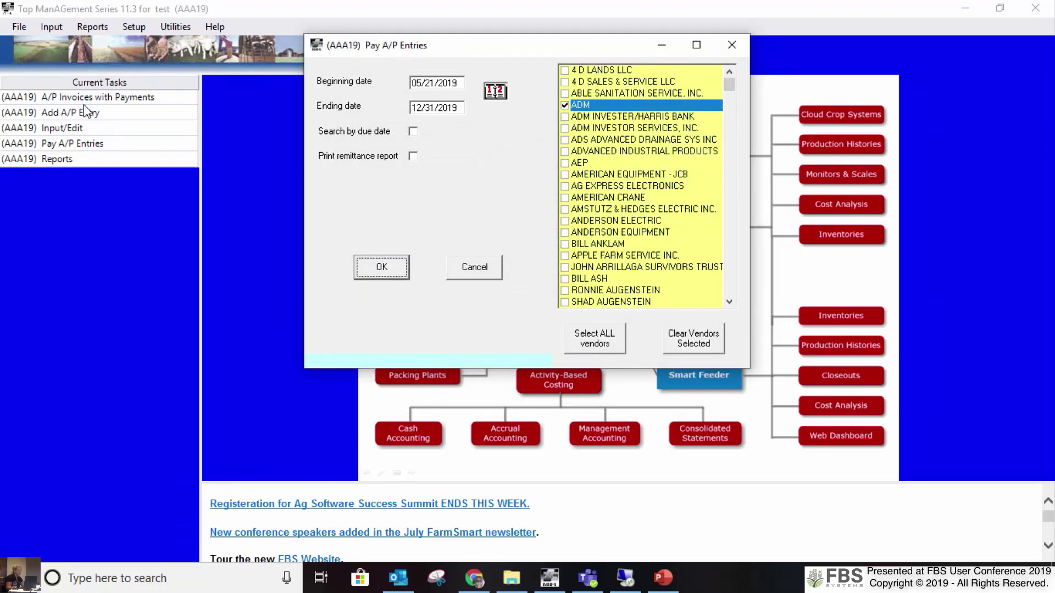
{"action": "left_click", "coordinate": [100, 100]}
{"action": "left_click", "coordinate": [626, 522]}
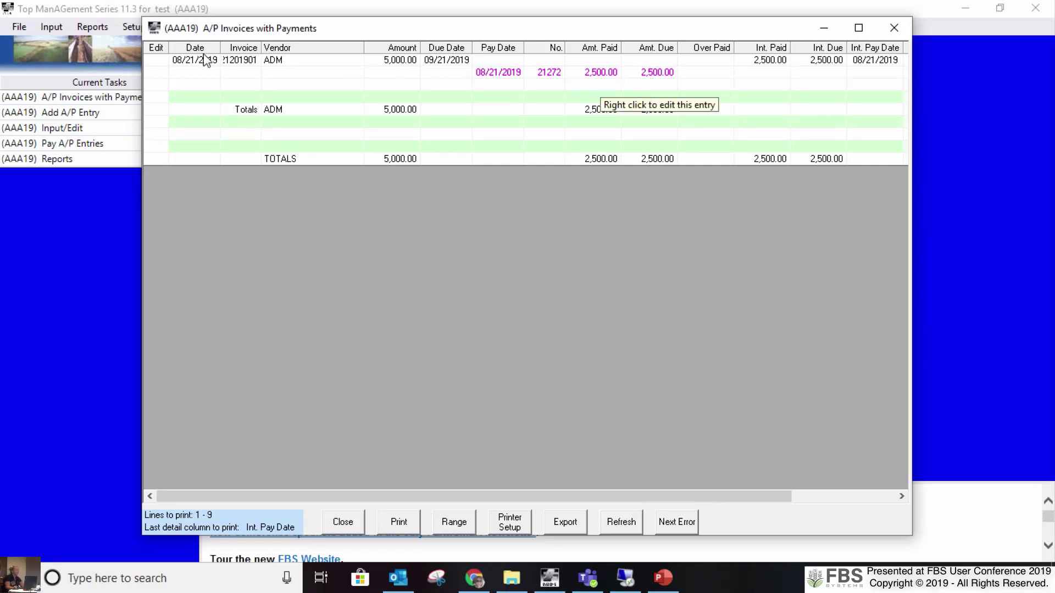
- Widen the report's Invoice column and enlarge and reposition its window to show every column through Vendor Setup
{"action": "left_click_drag", "start_coordinate": [261, 48], "coordinate": [283, 47]}
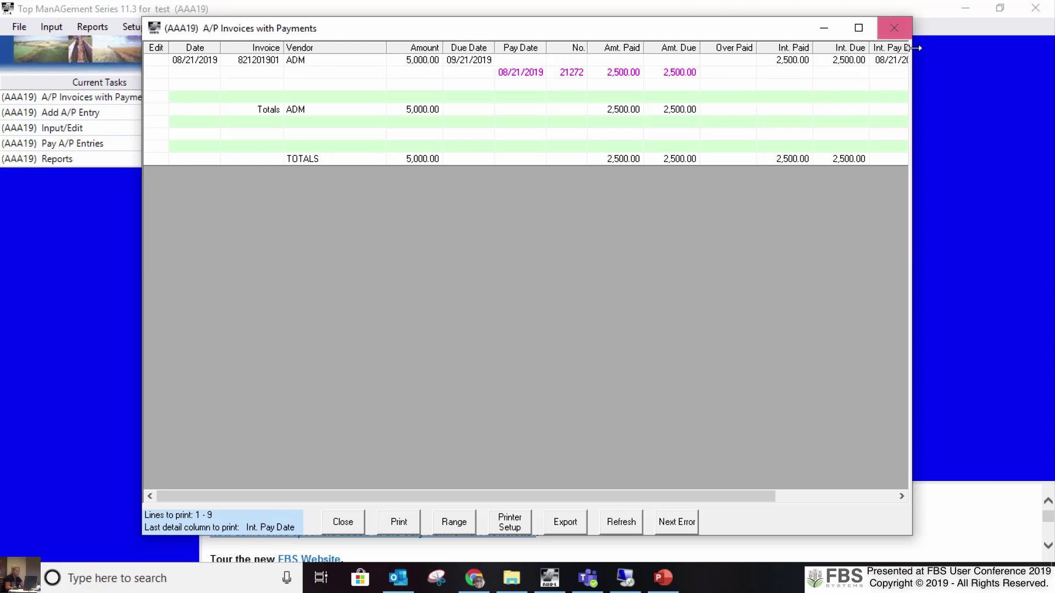
{"action": "left_click_drag", "start_coordinate": [913, 118], "coordinate": [1037, 118]}
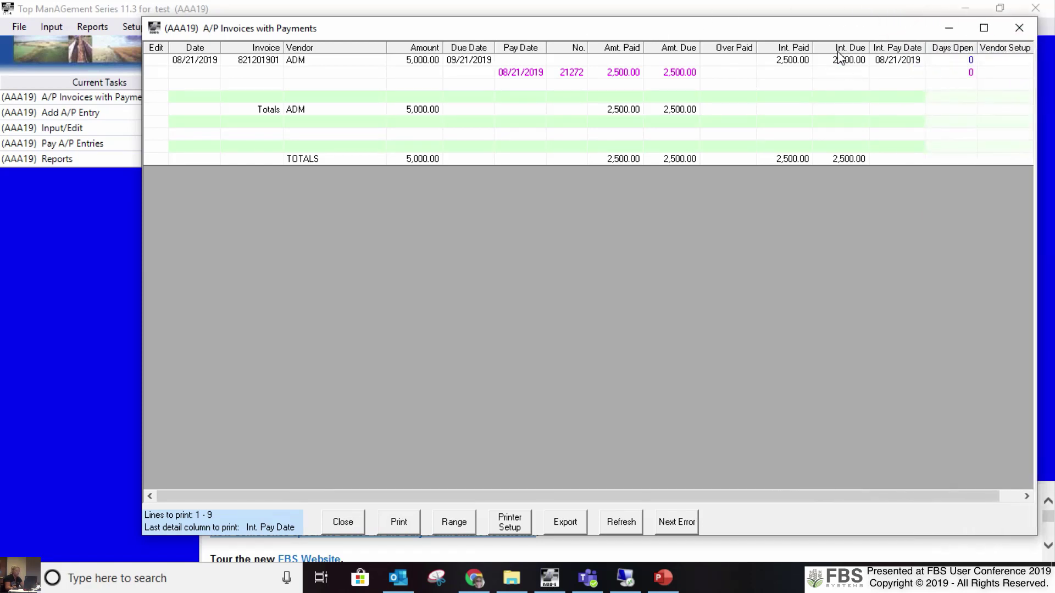
{"action": "left_click_drag", "start_coordinate": [847, 33], "coordinate": [764, 47]}
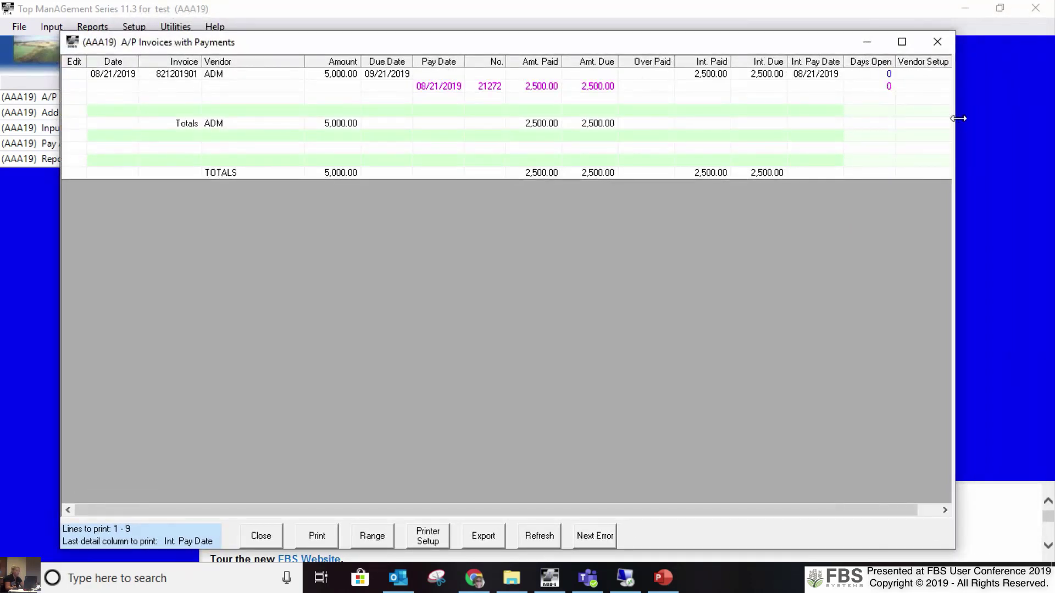
{"action": "left_click_drag", "start_coordinate": [955, 118], "coordinate": [1009, 104]}
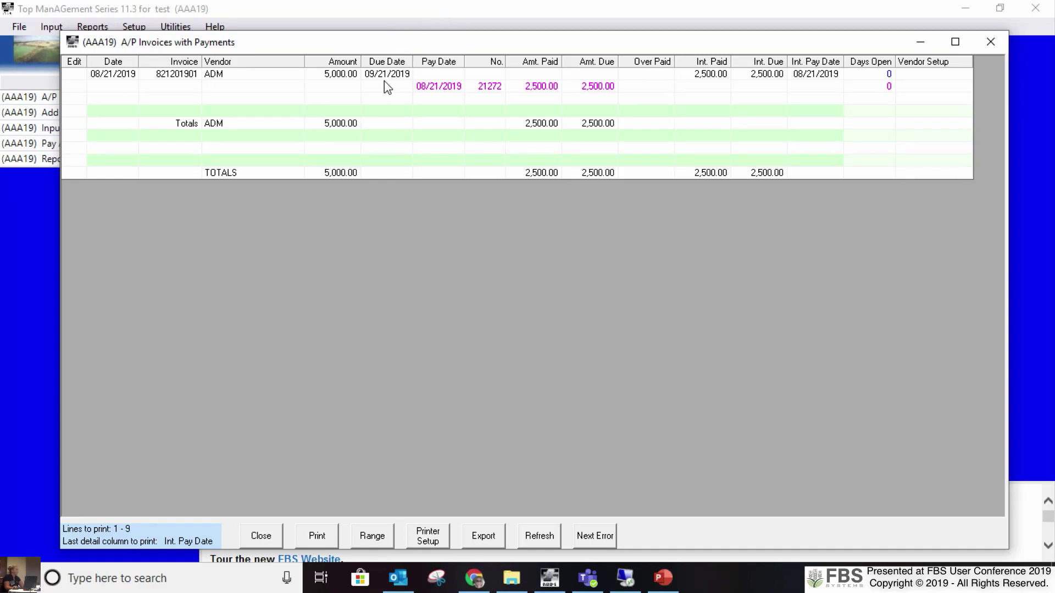
- View the A/P entry behind ADM's 5,000.00 invoice line and close it without saving changes
{"action": "left_click", "coordinate": [342, 73]}
{"action": "right_click", "coordinate": [352, 73]}
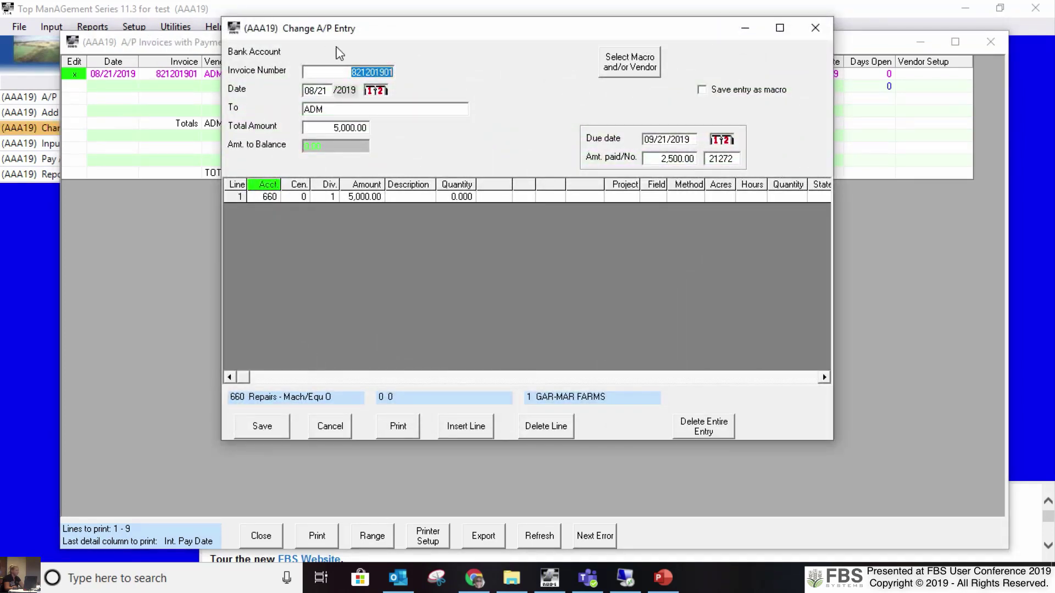
{"action": "left_click", "coordinate": [325, 428]}
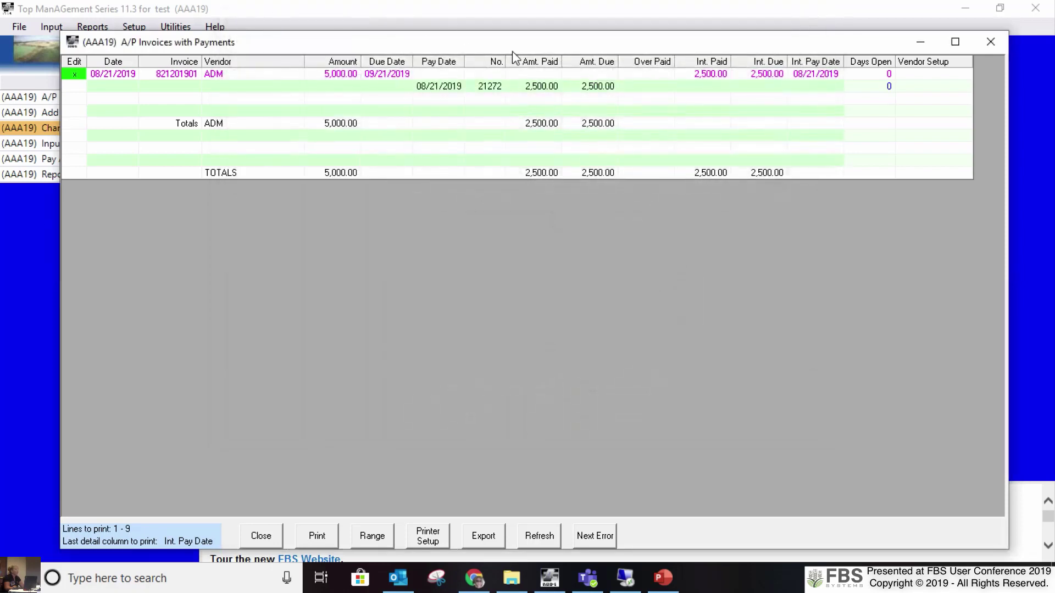
- Change the description on ADM's 2,500.00 payment check to 82120190, save the check and refresh the report
{"action": "left_click", "coordinate": [450, 90]}
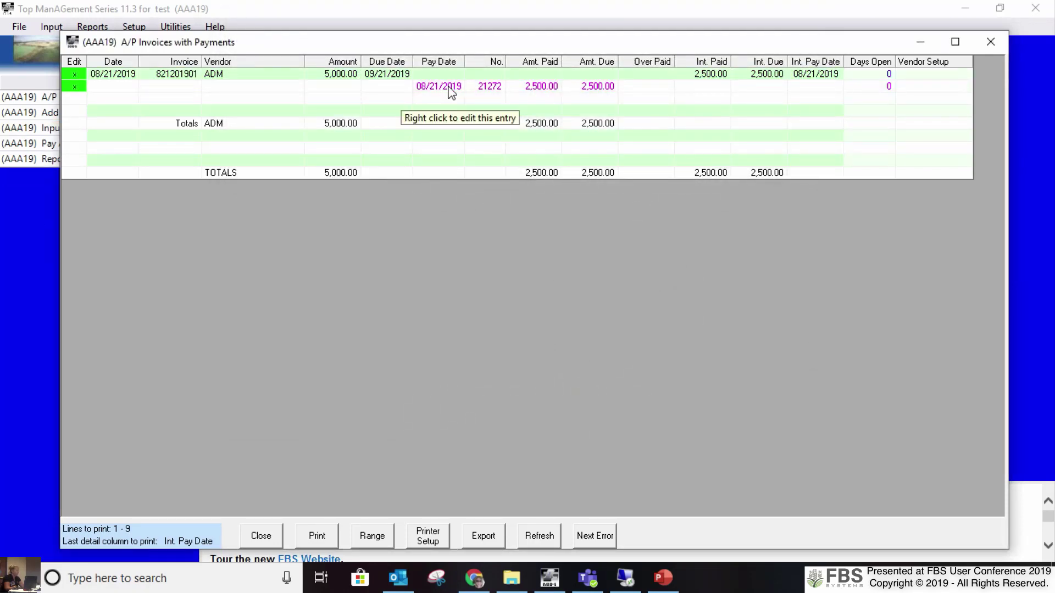
{"action": "right_click", "coordinate": [450, 90]}
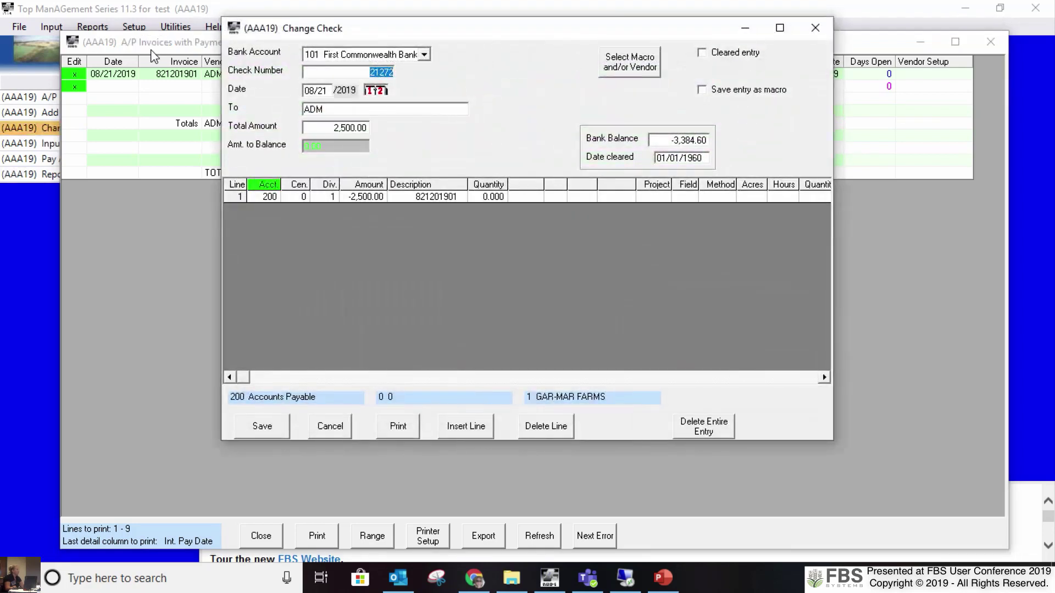
{"action": "left_click", "coordinate": [437, 195]}
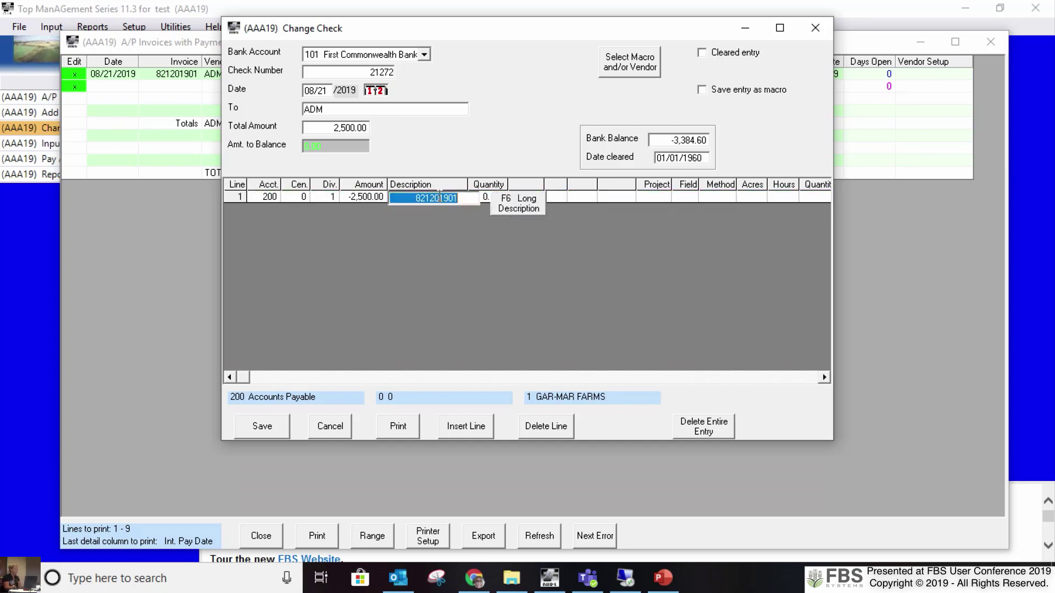
{"action": "left_click", "coordinate": [475, 197]}
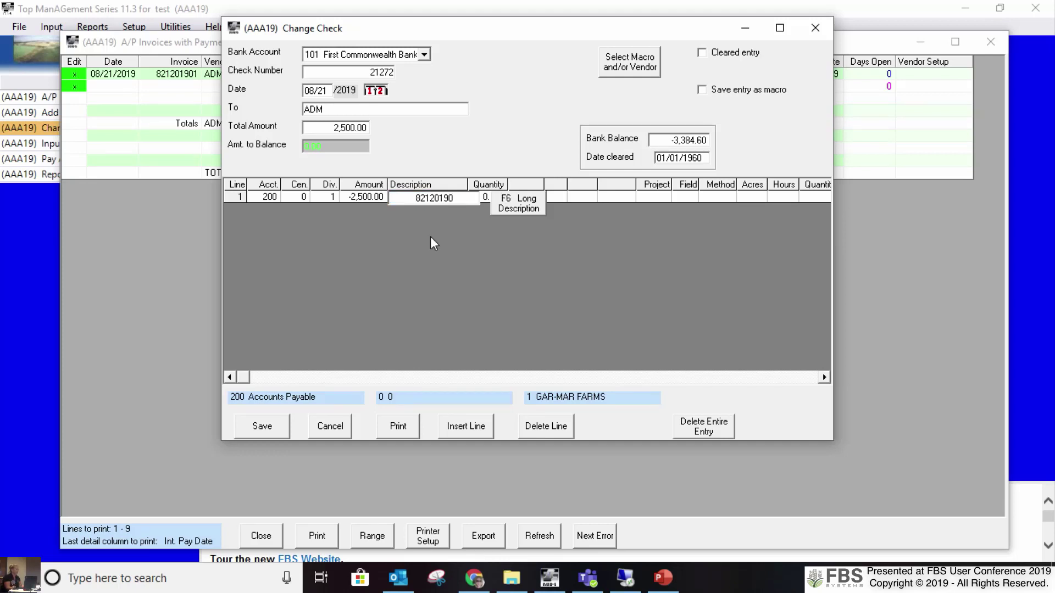
{"action": "left_click", "coordinate": [243, 432]}
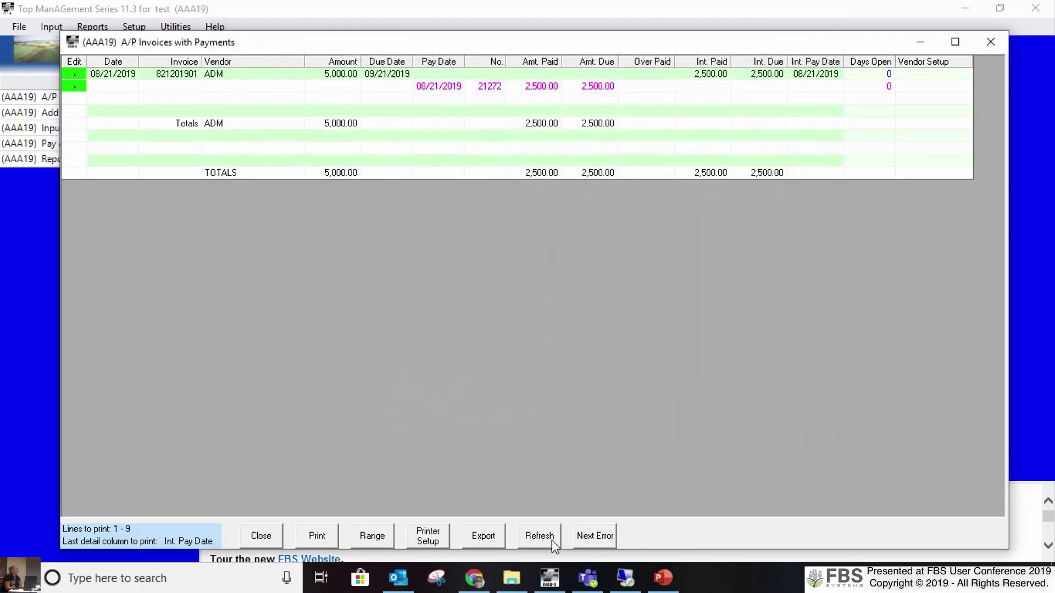
{"action": "left_click", "coordinate": [552, 538]}
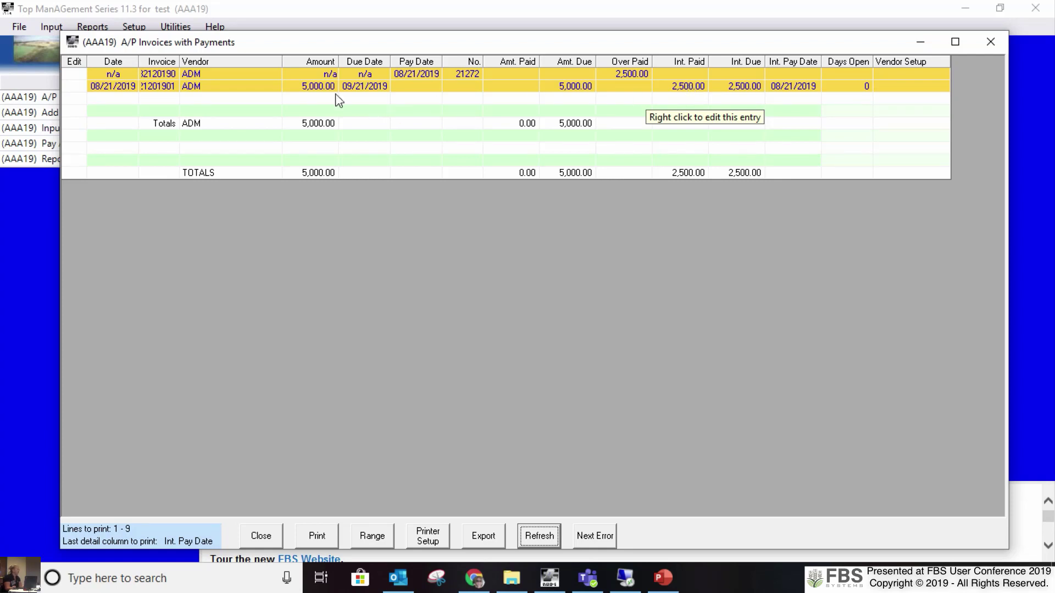
- Correct the description on ADM's check to 821201901, save it, and refresh the report with a wider Invoice column
{"action": "left_click_drag", "start_coordinate": [180, 61], "coordinate": [218, 62]}
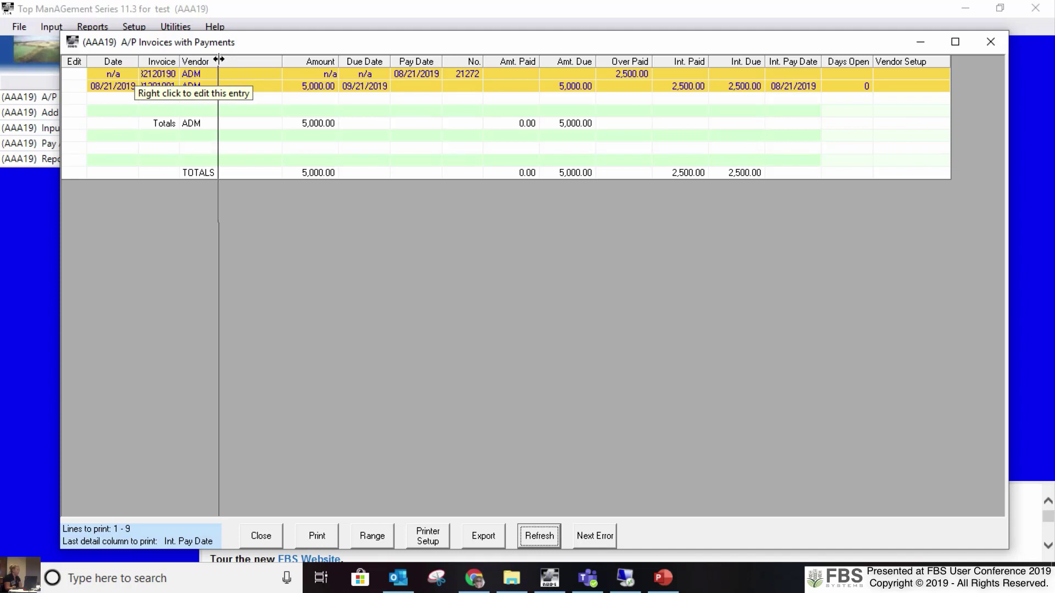
{"action": "left_click", "coordinate": [197, 75]}
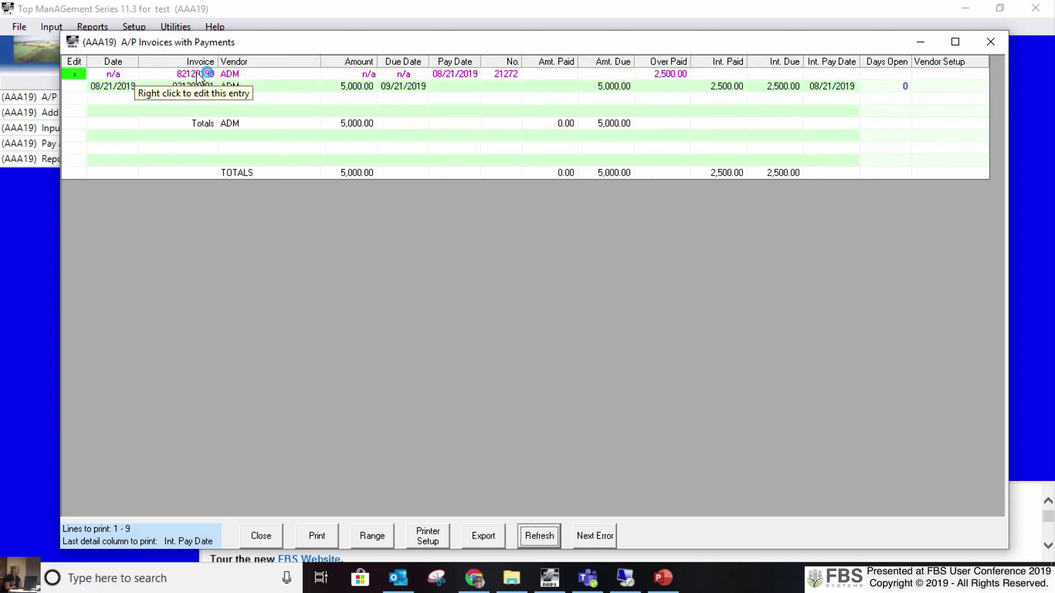
{"action": "right_click", "coordinate": [130, 98]}
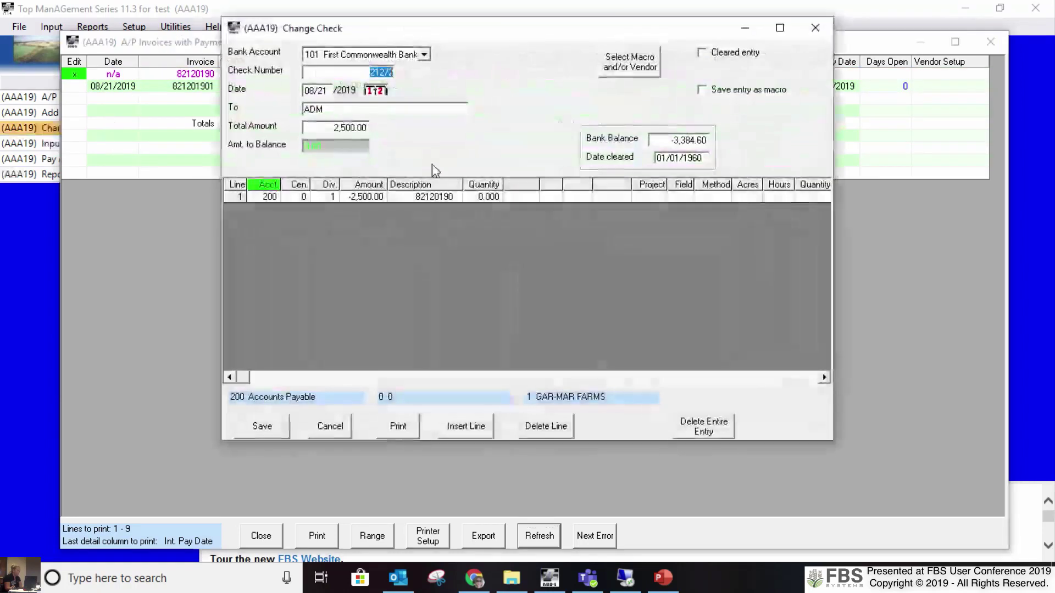
{"action": "left_click", "coordinate": [453, 197]}
{"action": "key", "text": "End"}
{"action": "type", "text": "1"}
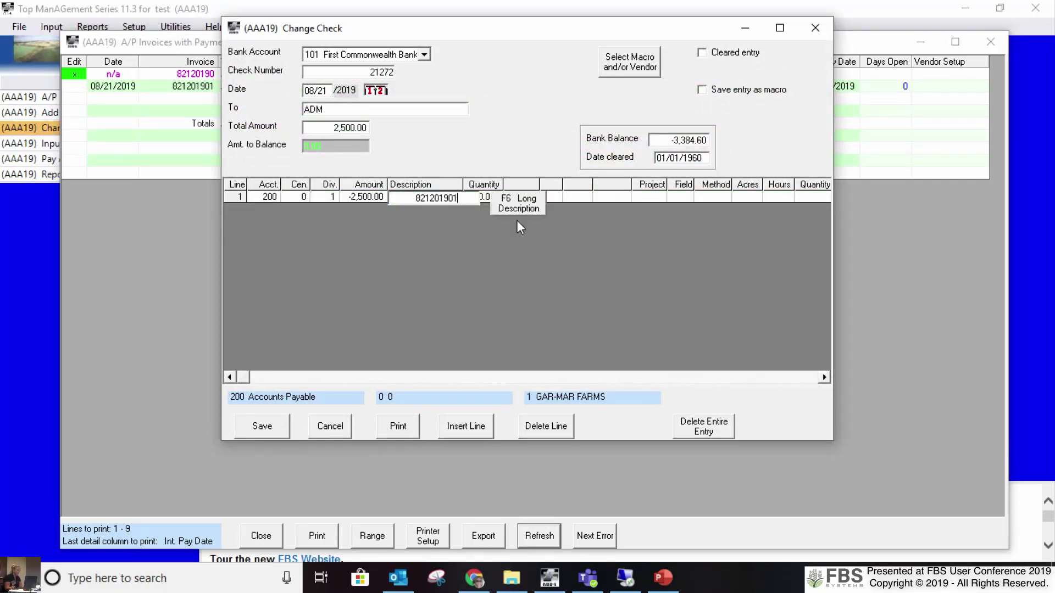
{"action": "left_click", "coordinate": [273, 430]}
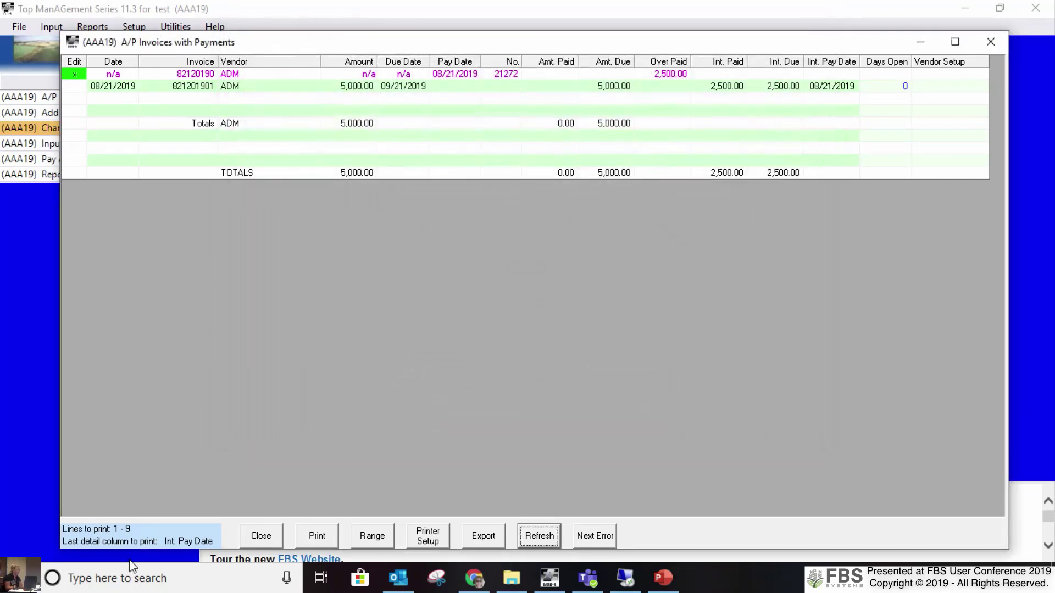
{"action": "left_click", "coordinate": [551, 539]}
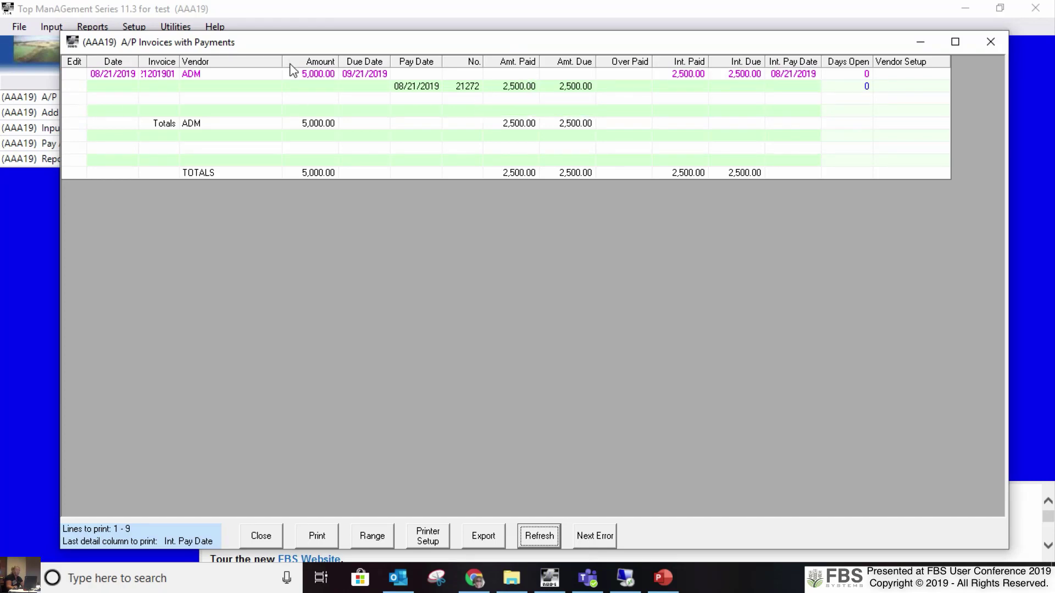
{"action": "left_click_drag", "start_coordinate": [179, 60], "coordinate": [191, 61]}
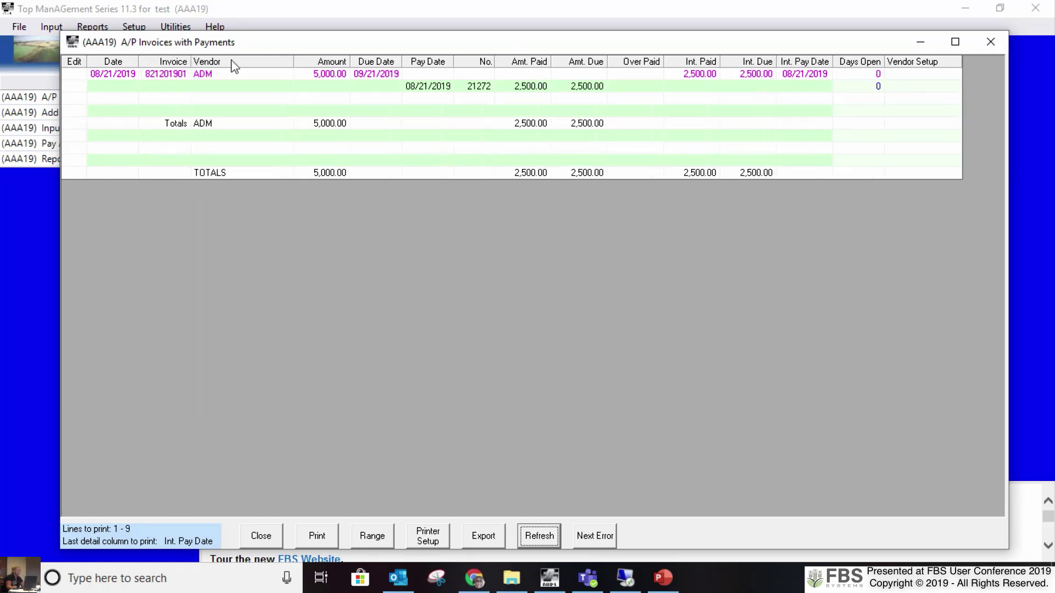
- Close the A/P Invoices with Payments report and exit paying A/P entries
{"action": "left_click", "coordinate": [257, 542]}
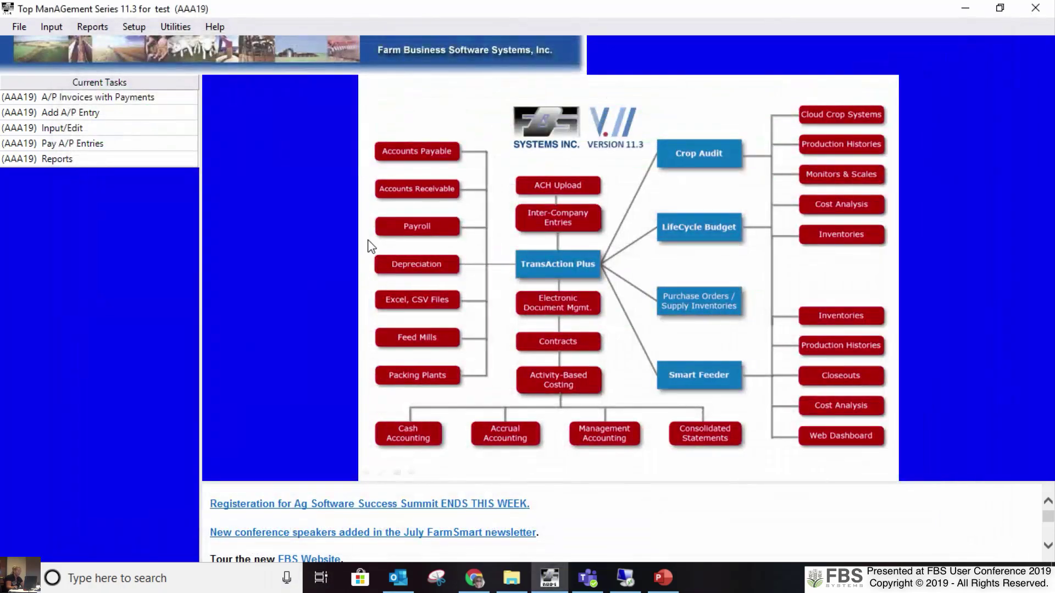
{"action": "left_click", "coordinate": [59, 144]}
{"action": "left_click", "coordinate": [473, 268]}
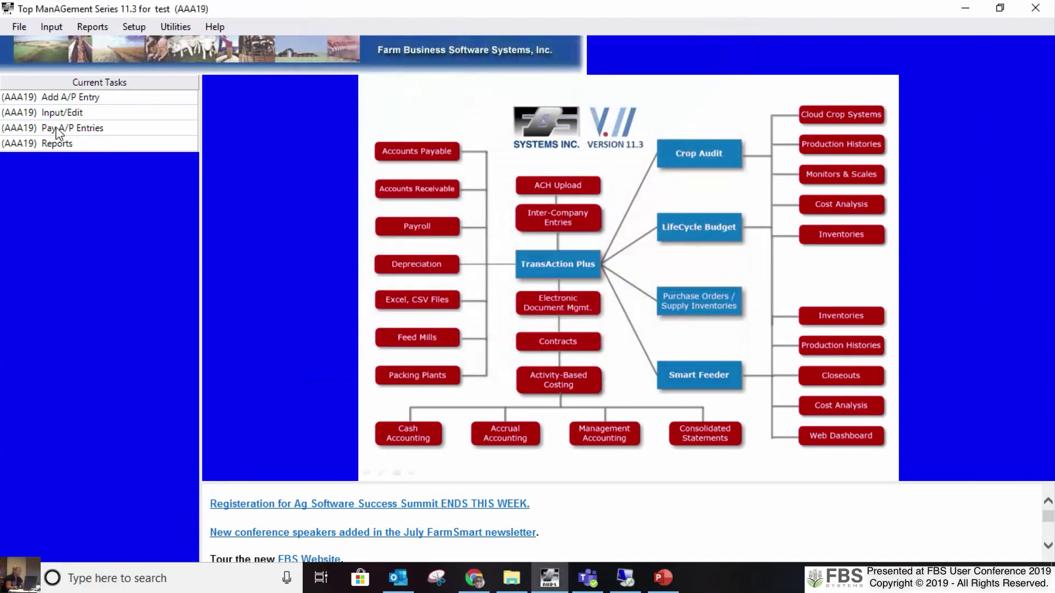
- Run the A/P Aging Report on screen with starting date 12/31/2018 and due date 09/30/2019
{"action": "left_click", "coordinate": [53, 130]}
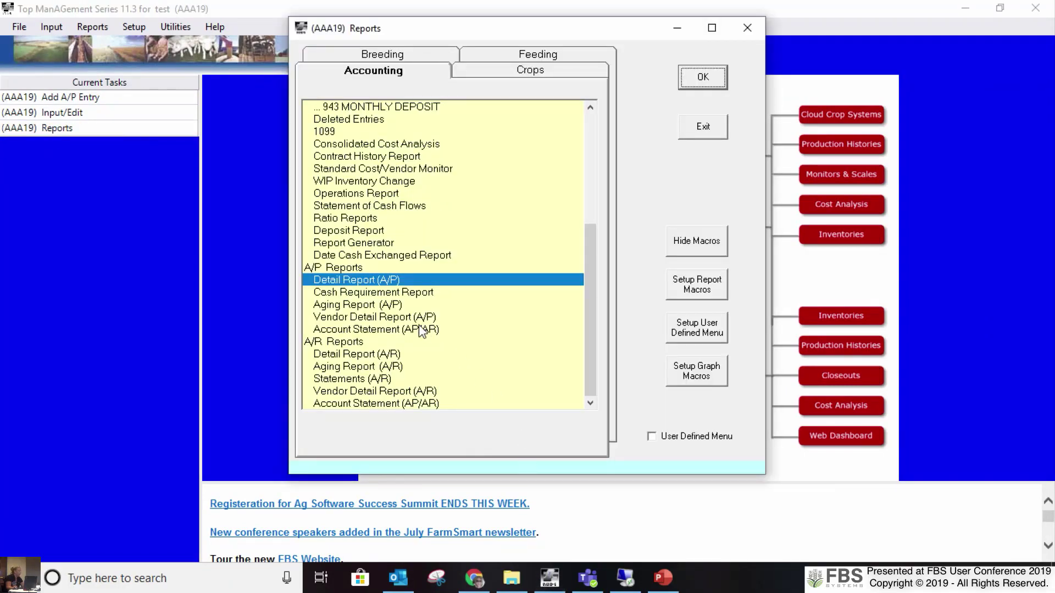
{"action": "left_click", "coordinate": [366, 305]}
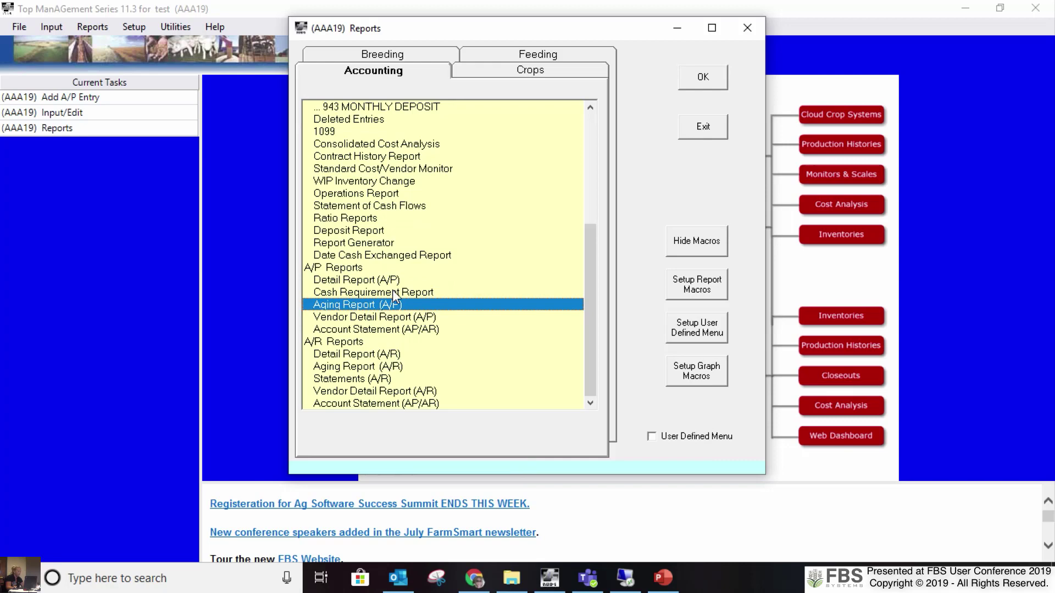
{"action": "left_click", "coordinate": [697, 80]}
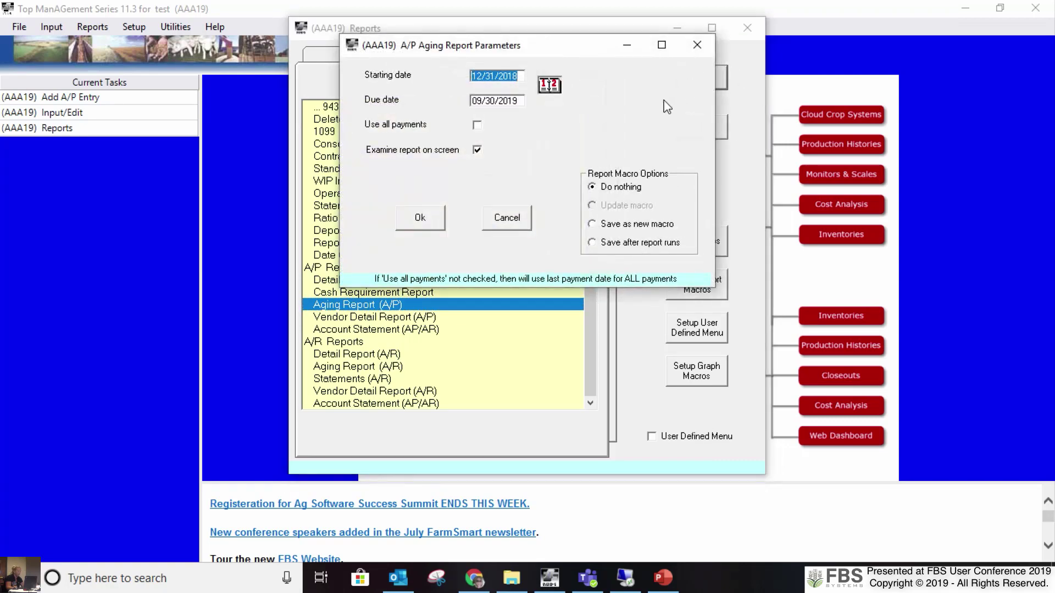
{"action": "left_click", "coordinate": [428, 217]}
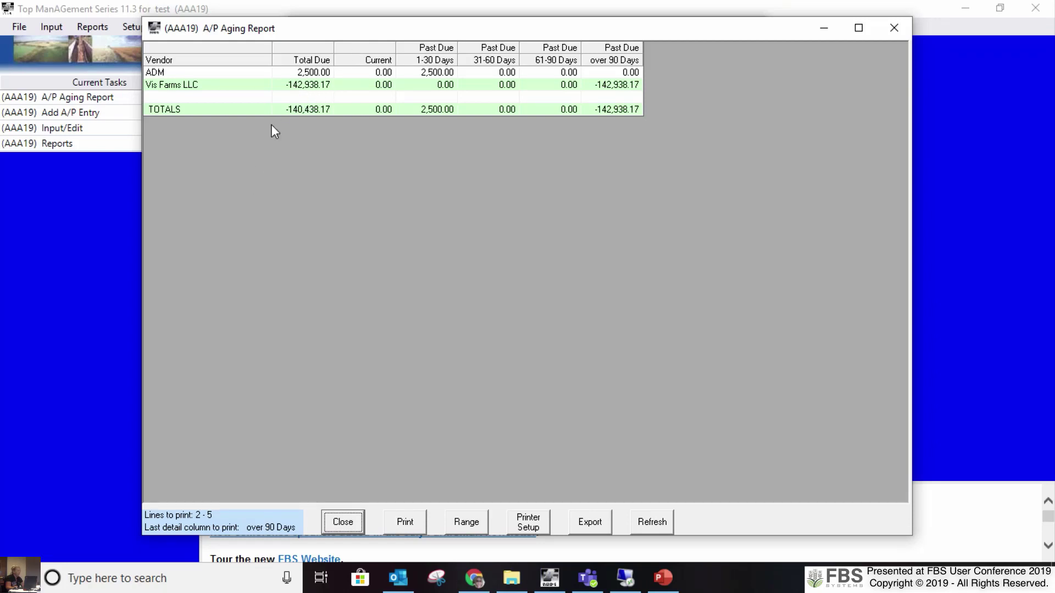
- Drill down from ADM's total due to the underlying A/P entry, then close it unchanged along with the aging report
{"action": "double_click", "coordinate": [304, 73]}
{"action": "double_click", "coordinate": [549, 60]}
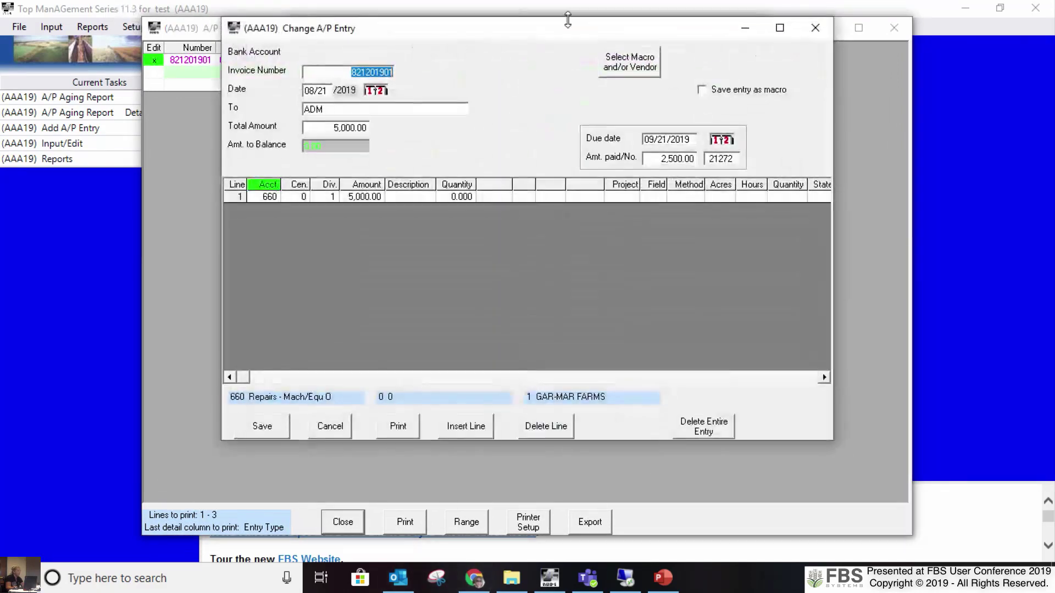
{"action": "left_click", "coordinate": [330, 426]}
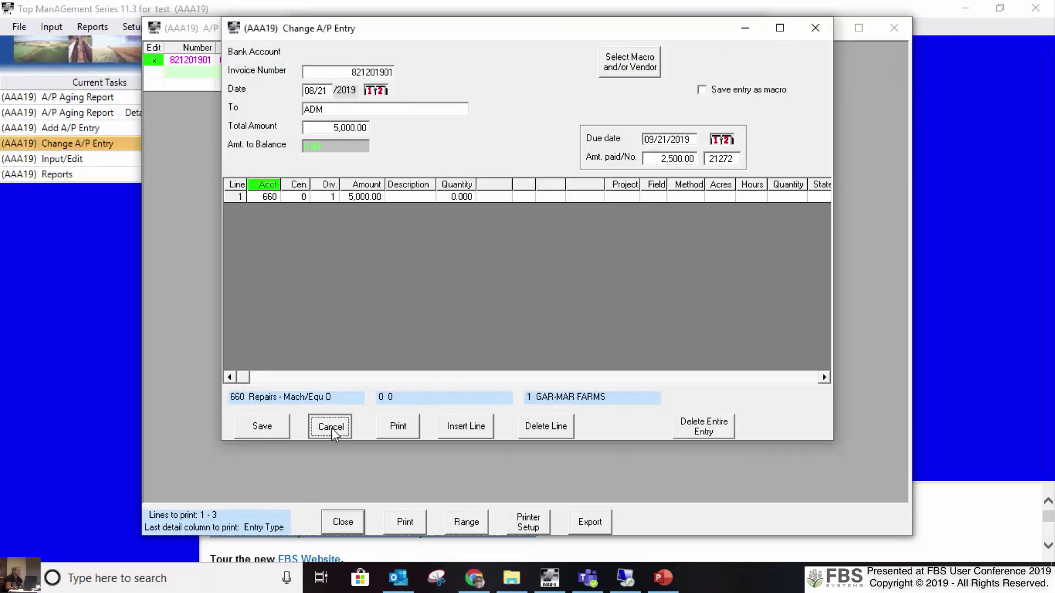
{"action": "left_click", "coordinate": [343, 522]}
{"action": "left_click", "coordinate": [343, 522]}
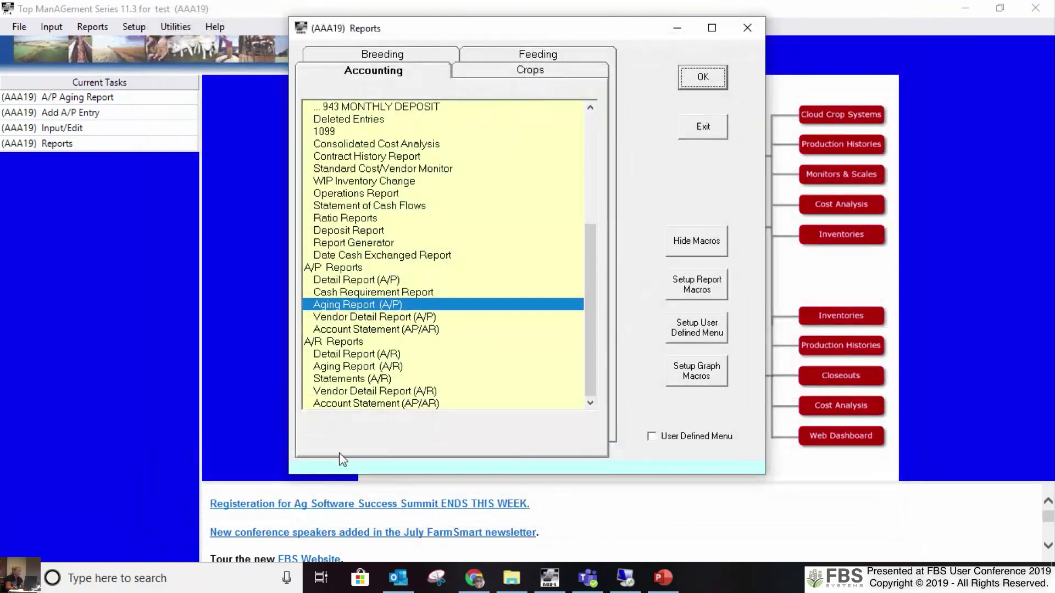
- Run the Cash Requirement Report on screen with all detail and due date 08/31/2019, and review it through the totals
{"action": "left_click", "coordinate": [326, 292]}
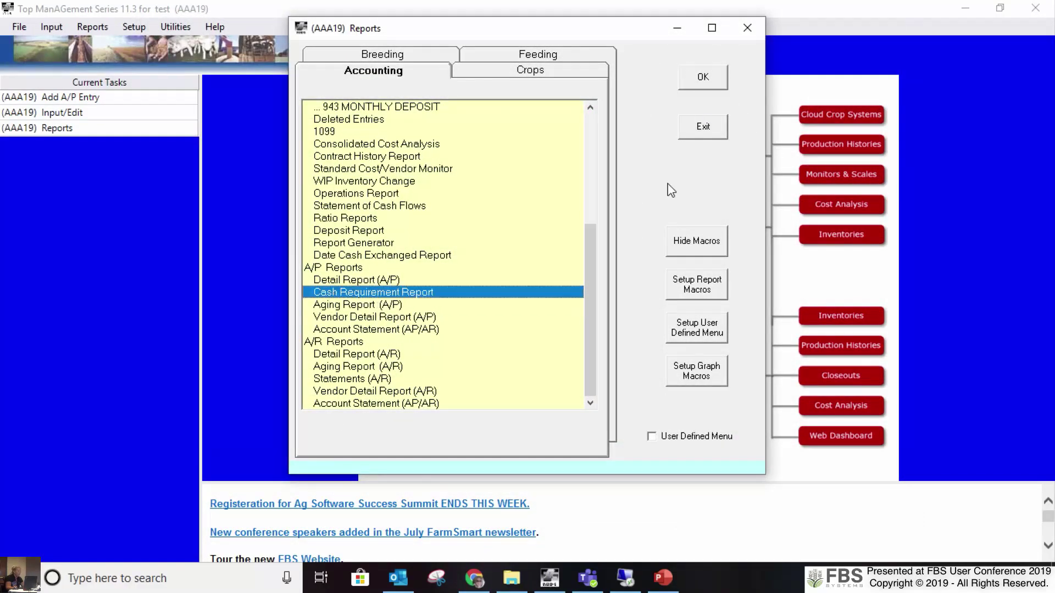
{"action": "left_click", "coordinate": [705, 77]}
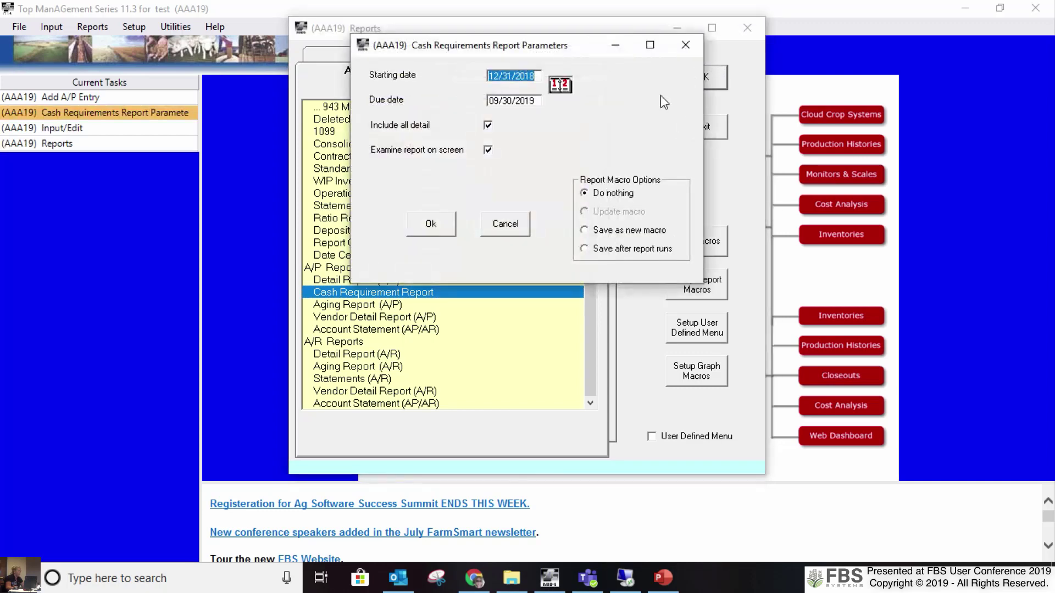
{"action": "left_click", "coordinate": [539, 101]}
{"action": "type", "text": "08/31/2019"}
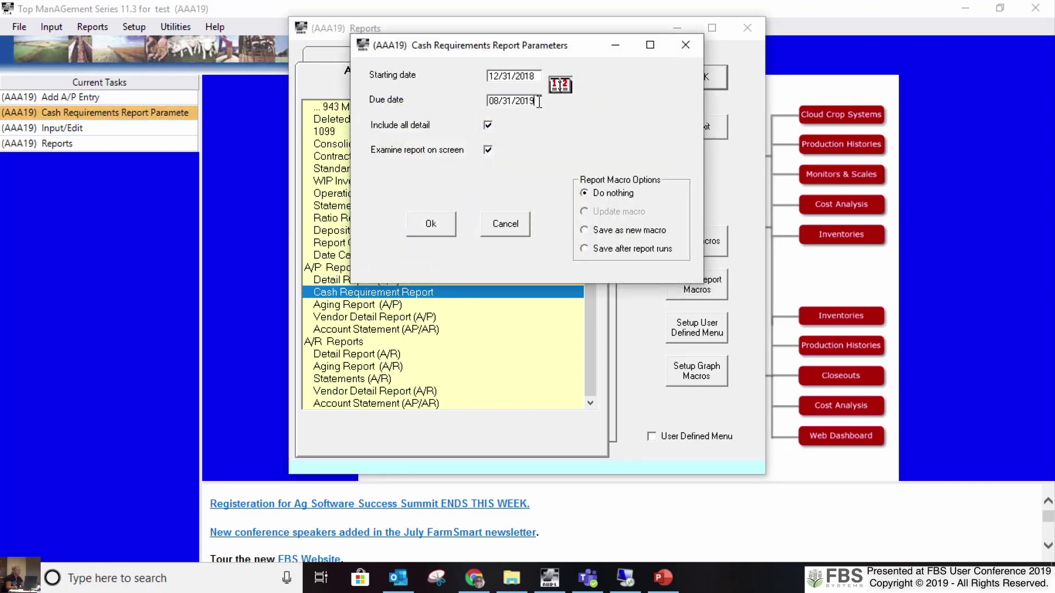
{"action": "left_click", "coordinate": [442, 230]}
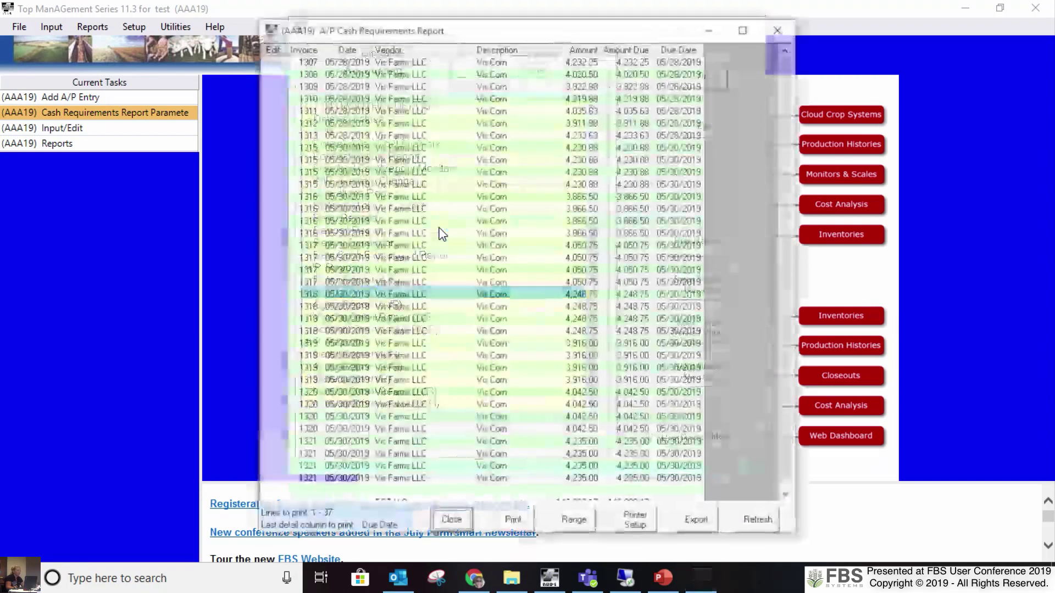
{"action": "left_click_drag", "start_coordinate": [790, 77], "coordinate": [783, 144]}
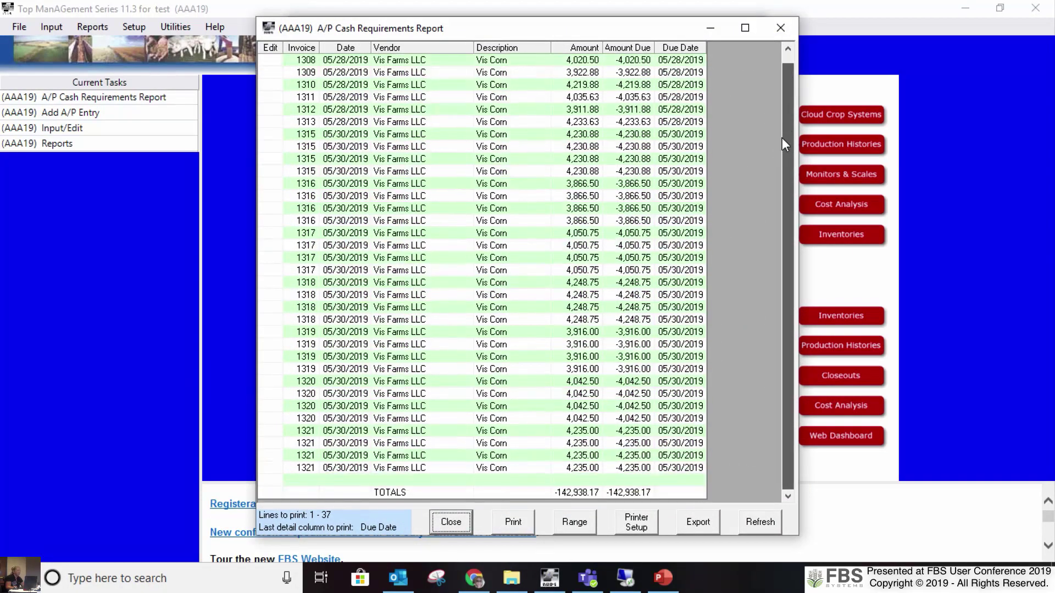
- Finish reviewing the A/P Cash Requirements Report, close it, and select the A/R Statements report in the accounting report list
{"action": "left_click_drag", "start_coordinate": [796, 187], "coordinate": [776, 206]}
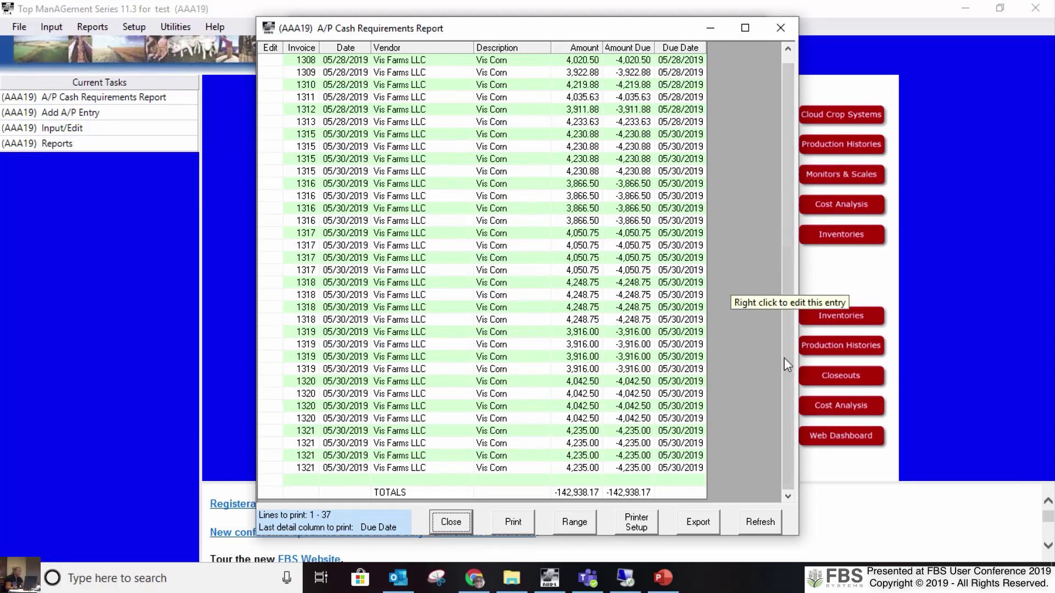
{"action": "left_click", "coordinate": [441, 525]}
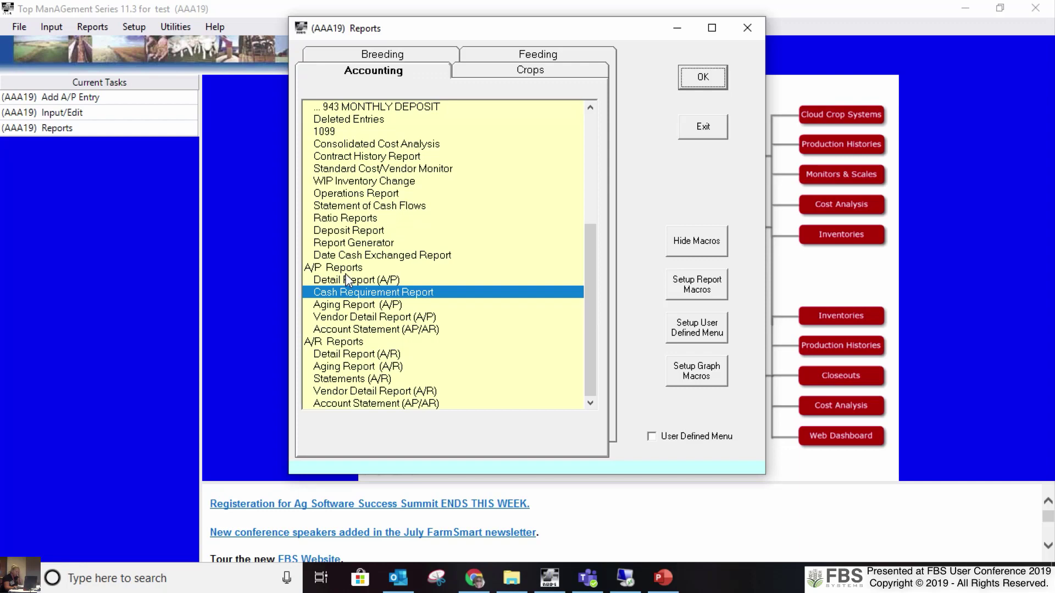
{"action": "left_click", "coordinate": [348, 380]}
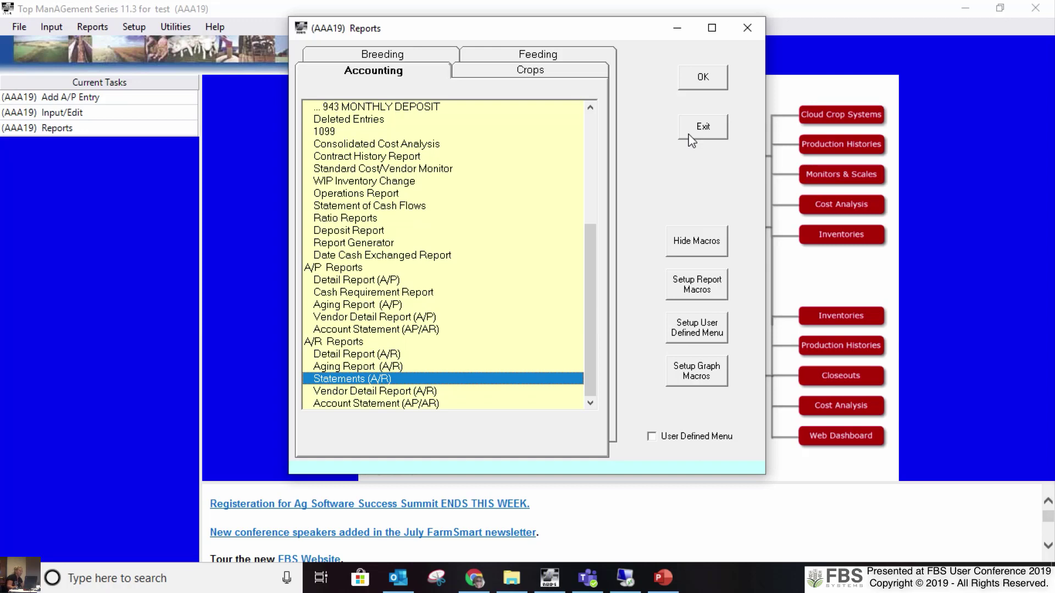
{"action": "left_click", "coordinate": [133, 28]}
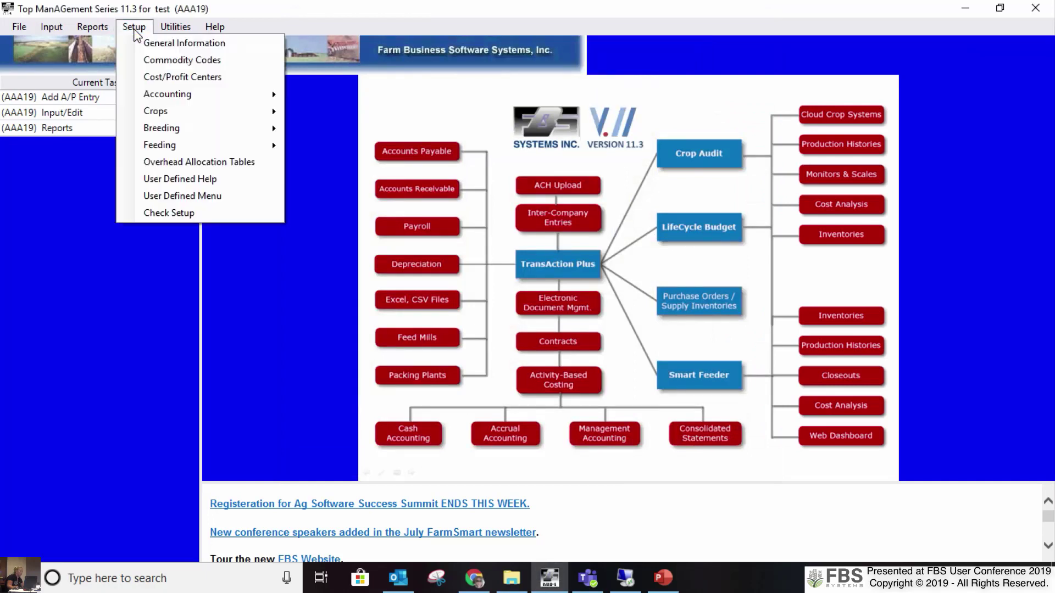
{"action": "mouse_move", "coordinate": [239, 95]}
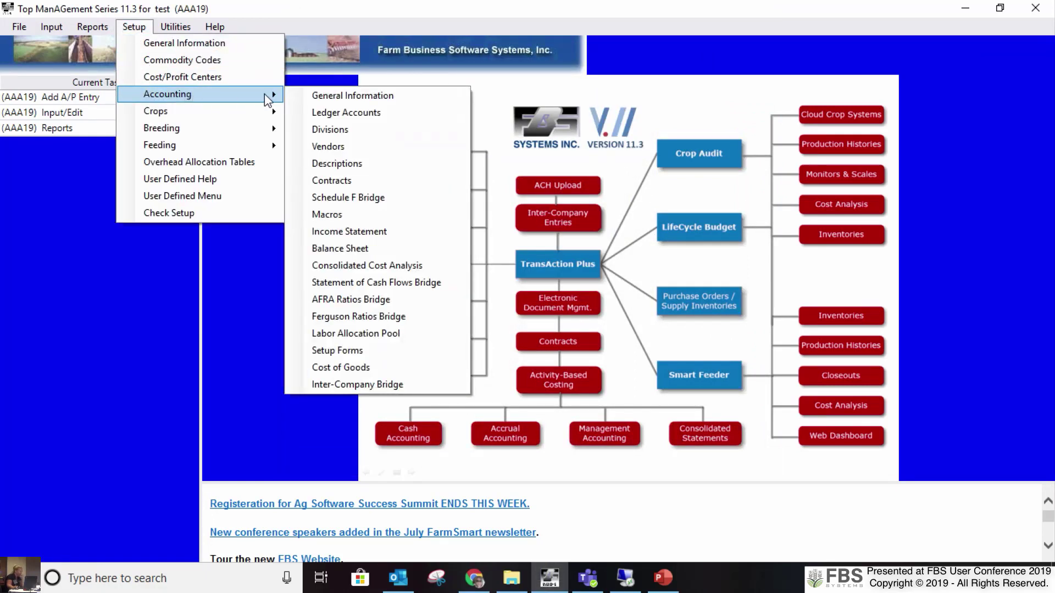
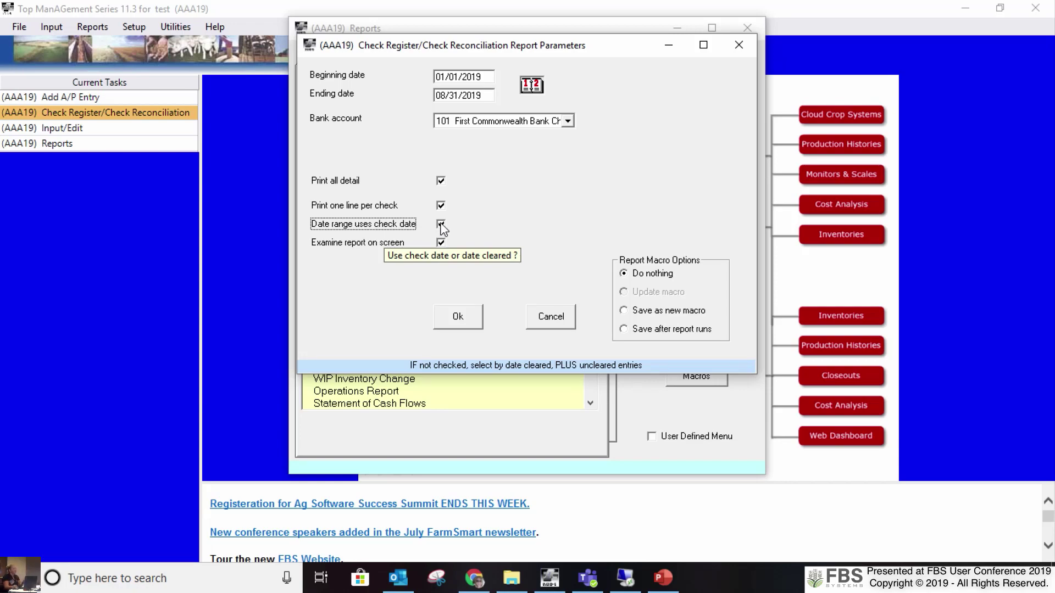
- Run the Check Register/Reconciliation report by check date for bank account 101, 01/01/2019 to 08/31/2019, and close it after review
{"action": "left_click", "coordinate": [467, 324]}
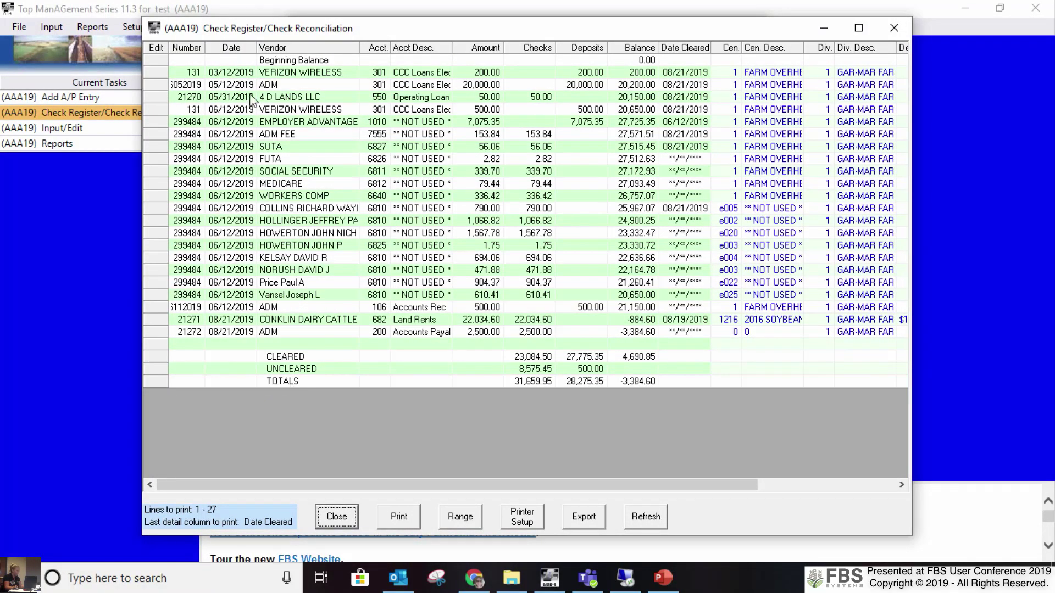
{"action": "left_click", "coordinate": [331, 517]}
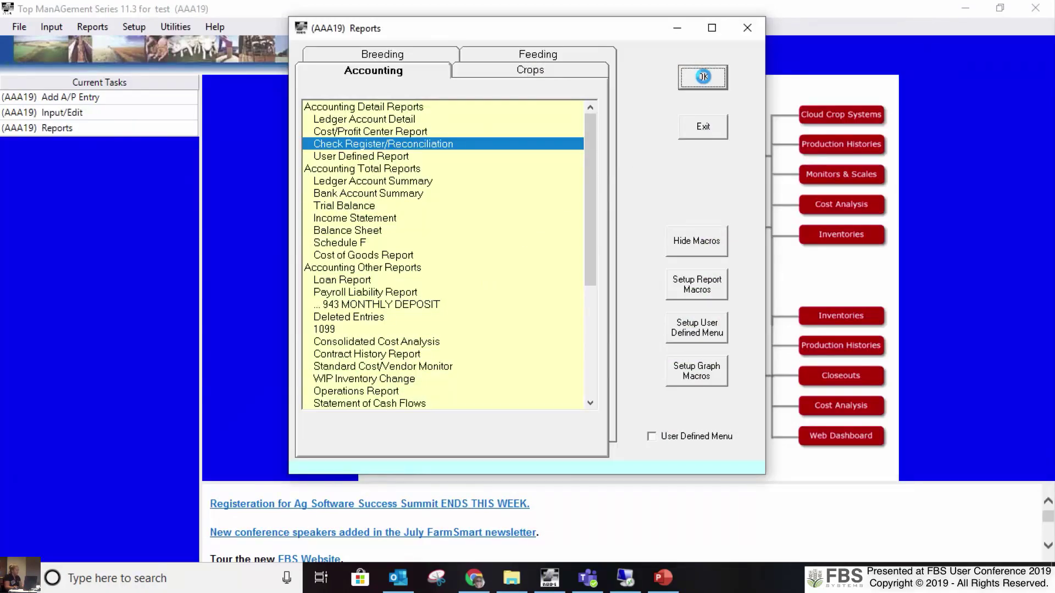
- Rerun the Check Register/Reconciliation report from 08/01/2019 with the date range not using check date, then close it after review
{"action": "left_click", "coordinate": [703, 76]}
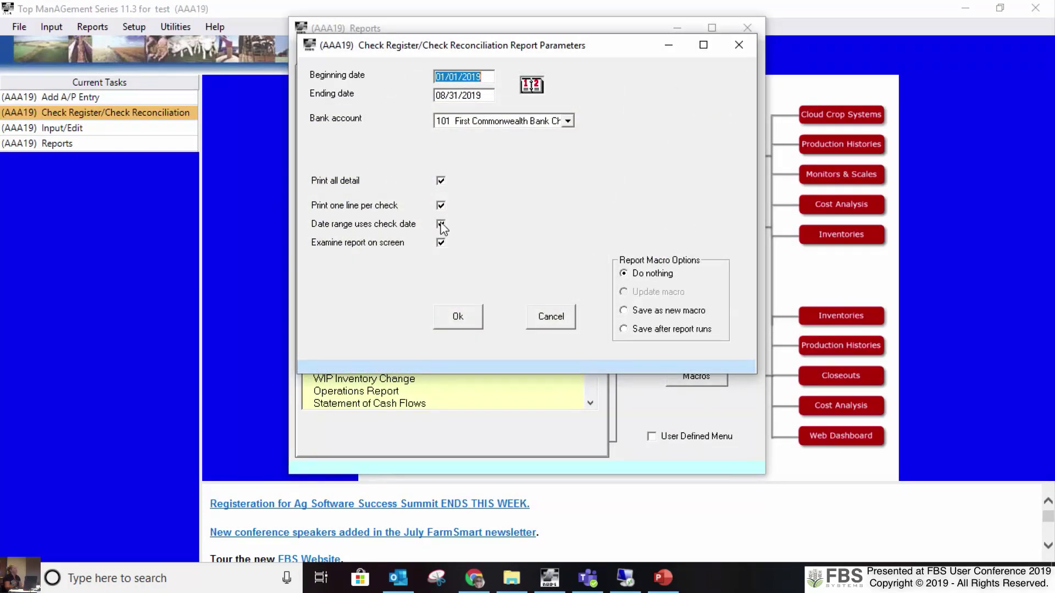
{"action": "left_click", "coordinate": [441, 224]}
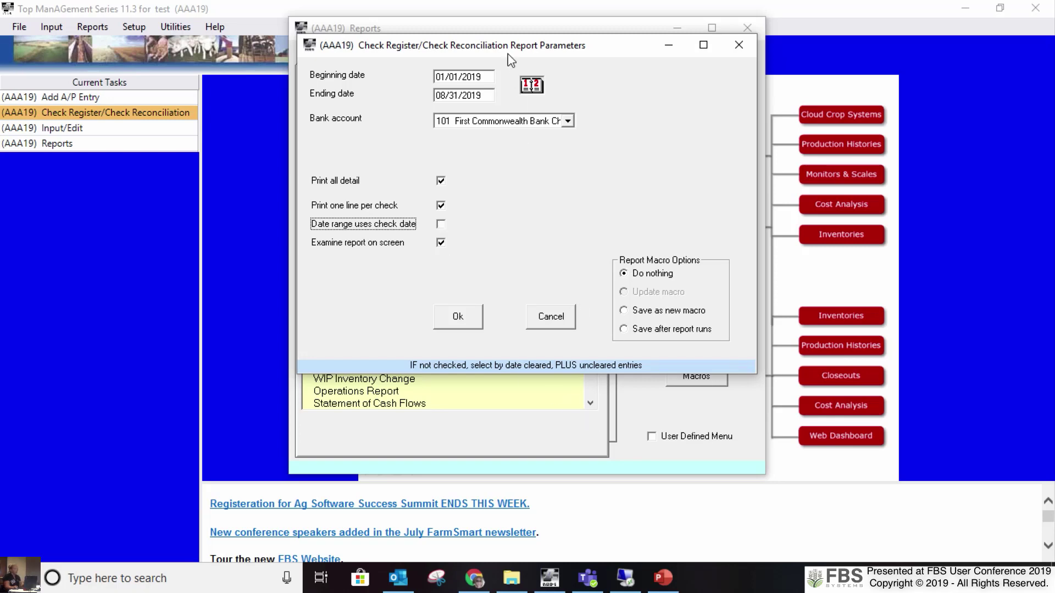
{"action": "left_click", "coordinate": [482, 77]}
{"action": "type", "text": "08012019"}
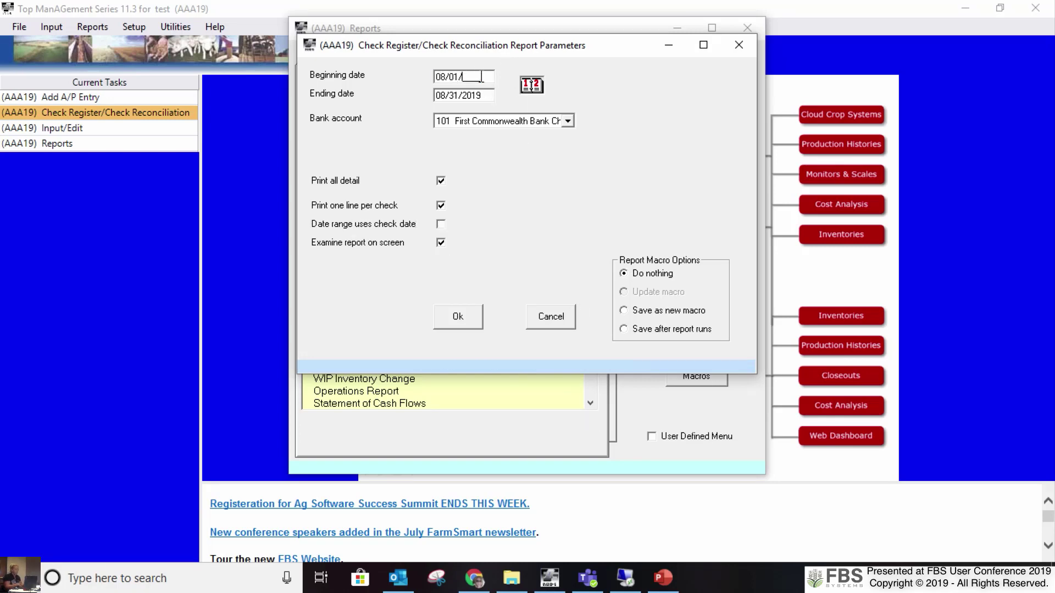
{"action": "left_click", "coordinate": [461, 315]}
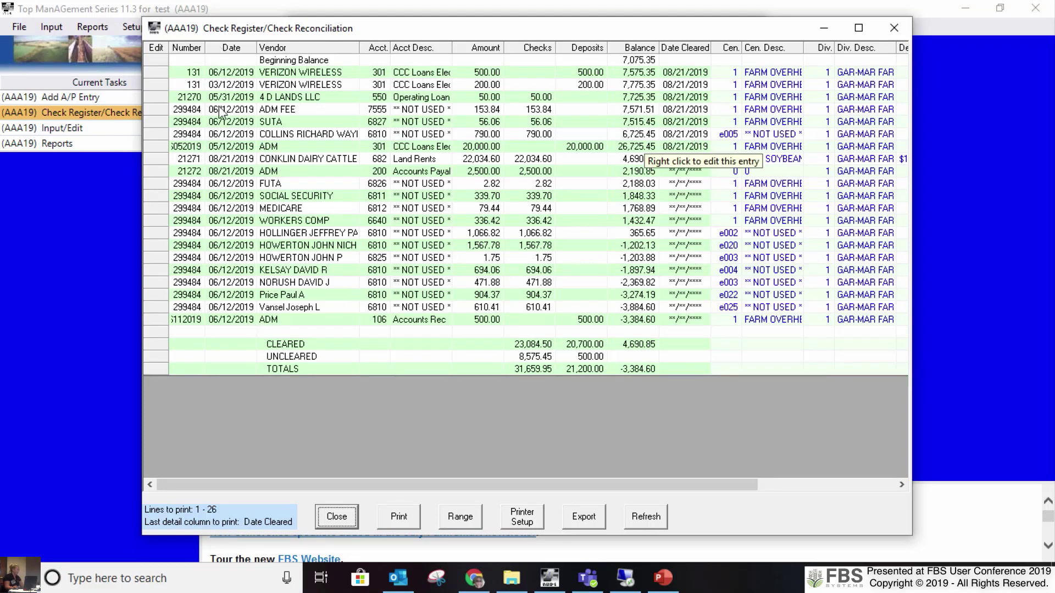
{"action": "left_click", "coordinate": [334, 516]}
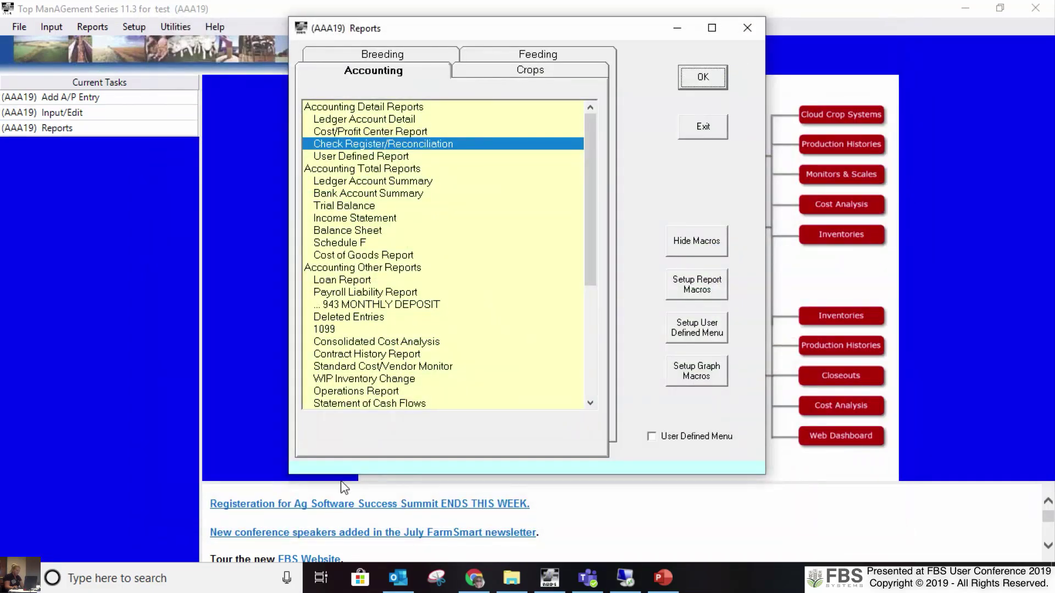
- Reopen the check register report, drill down to the Conklin Dairy Cattle check's long description, and cancel without changing the check
{"action": "left_click", "coordinate": [691, 77]}
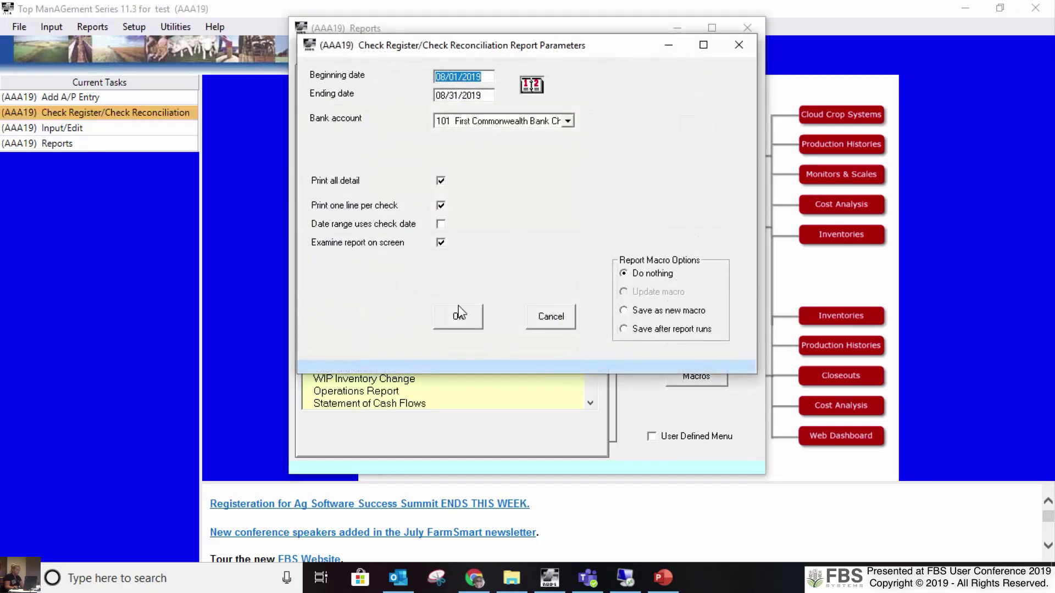
{"action": "left_click", "coordinate": [456, 313]}
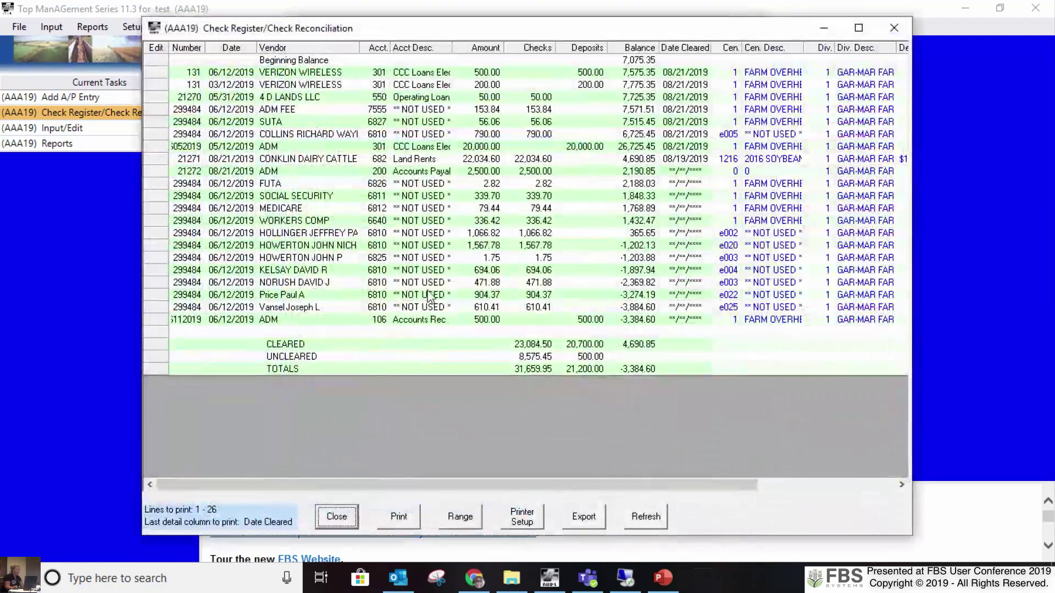
{"action": "left_click", "coordinate": [293, 159]}
{"action": "left_click", "coordinate": [305, 156]}
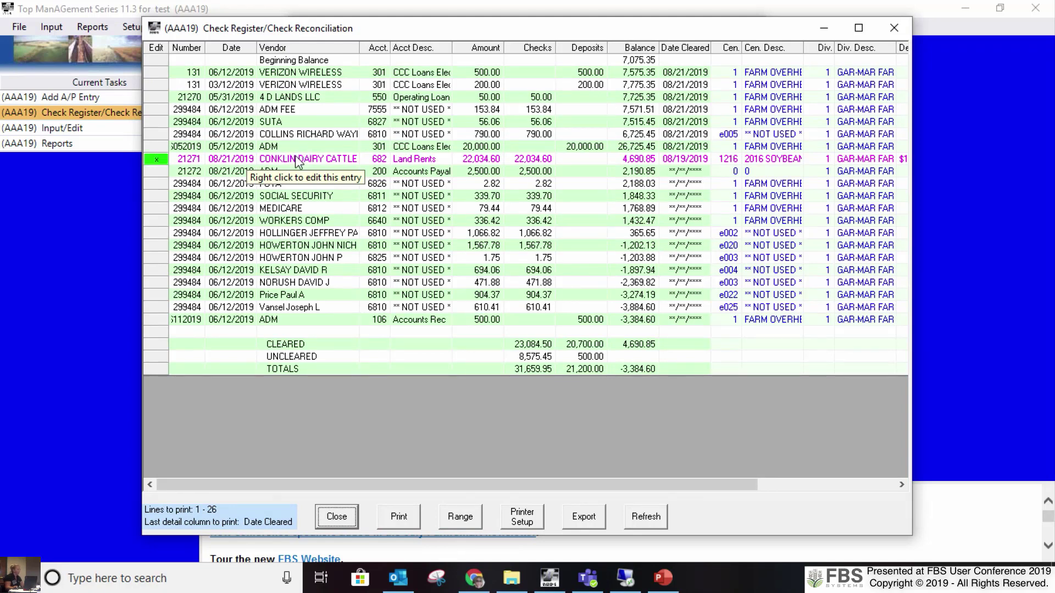
{"action": "right_click", "coordinate": [296, 157]}
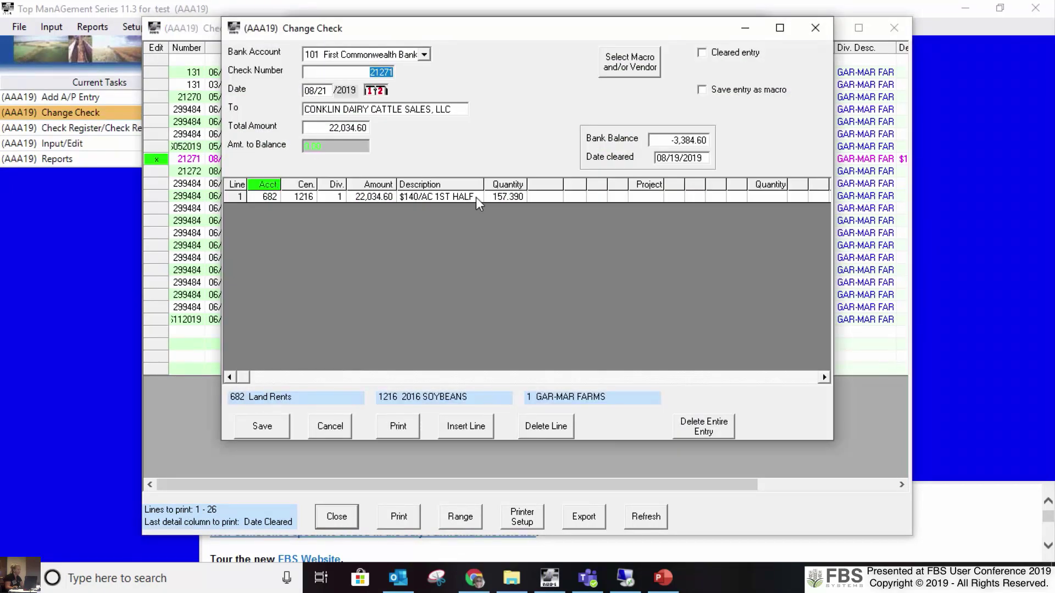
{"action": "left_click", "coordinate": [467, 197]}
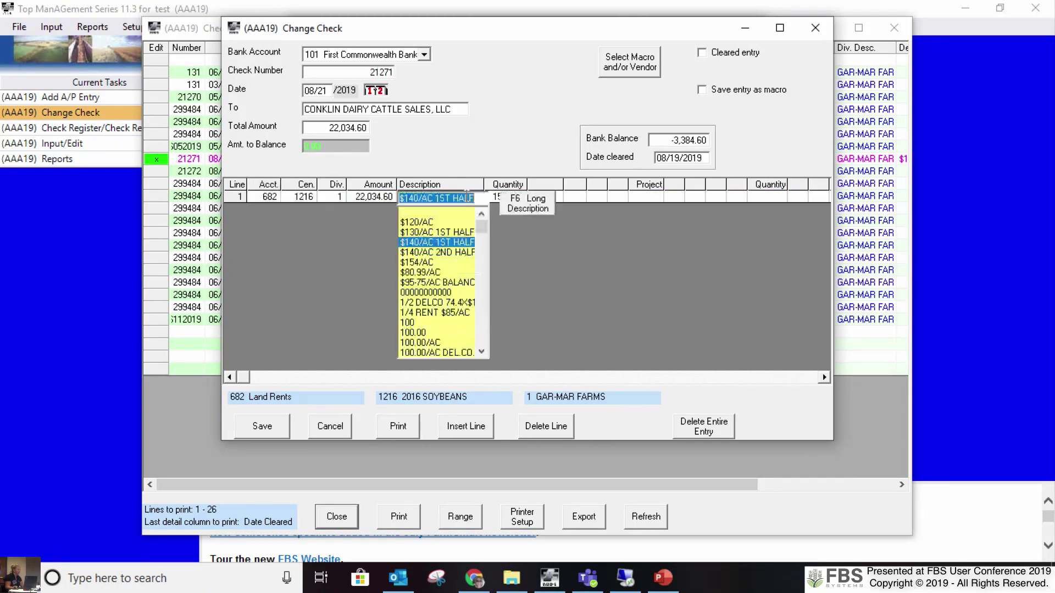
{"action": "left_click", "coordinate": [519, 203]}
{"action": "left_click", "coordinate": [379, 238]}
{"action": "left_click", "coordinate": [333, 426]}
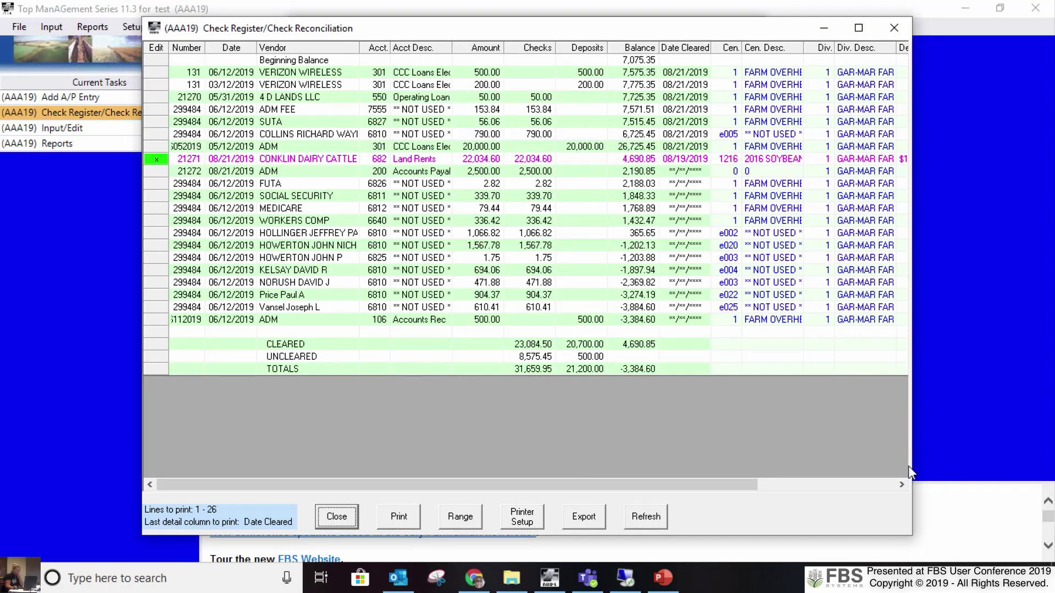
- Widen and reposition the check register report window to inspect its Long Description column, then close the report
{"action": "left_click_drag", "start_coordinate": [911, 468], "coordinate": [1050, 468]}
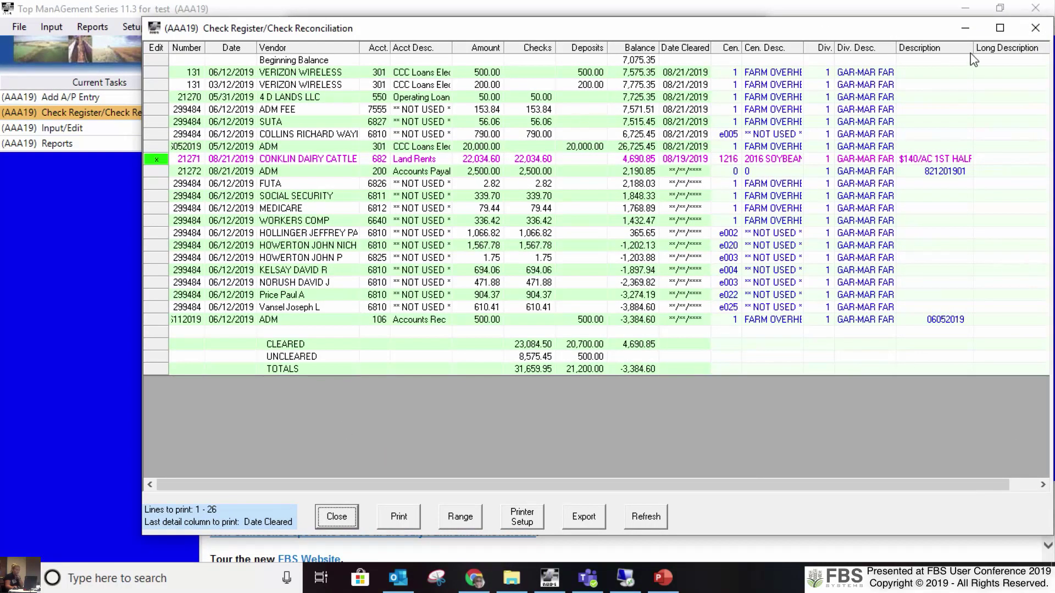
{"action": "left_click_drag", "start_coordinate": [892, 36], "coordinate": [755, 46]}
{"action": "left_click_drag", "start_coordinate": [857, 496], "coordinate": [902, 498]}
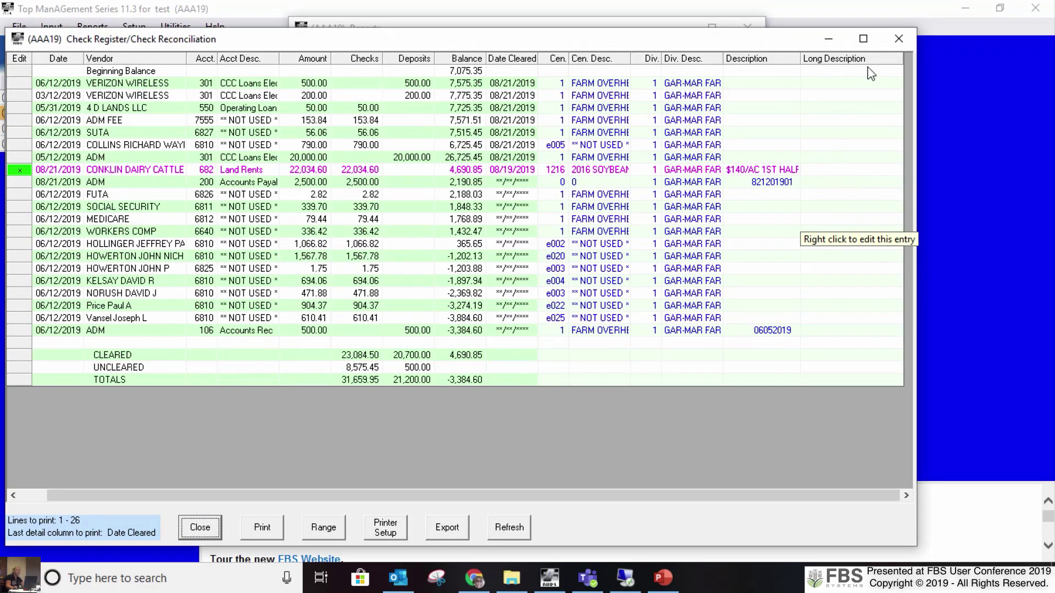
{"action": "left_click", "coordinate": [888, 41]}
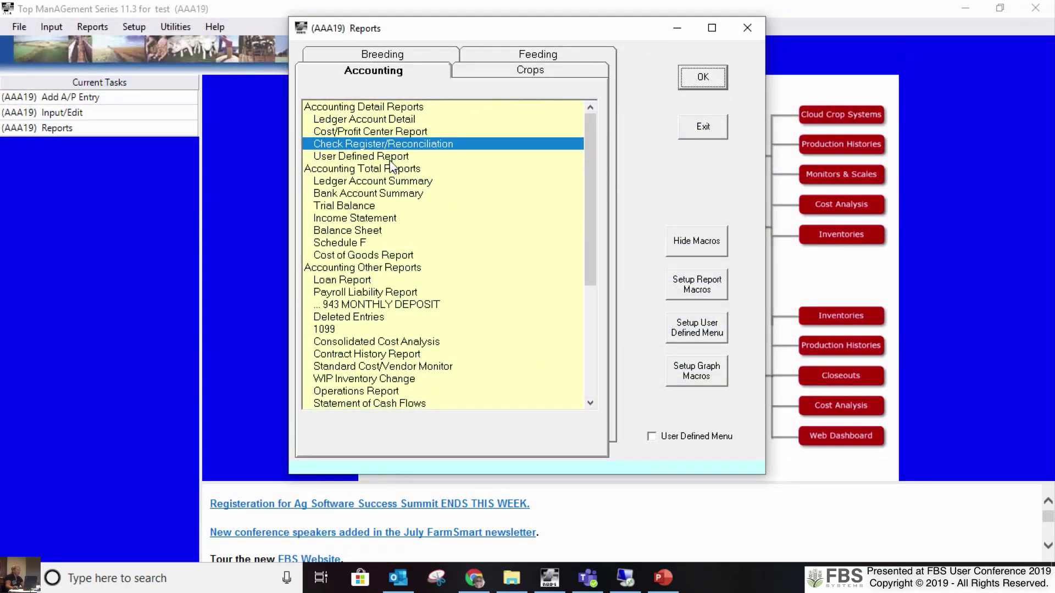
- Run the User Defined Report on screen for 08/01/2019 to 08/31/2019 with the vendor cleared and entry type C (Checks)
{"action": "left_click", "coordinate": [329, 157]}
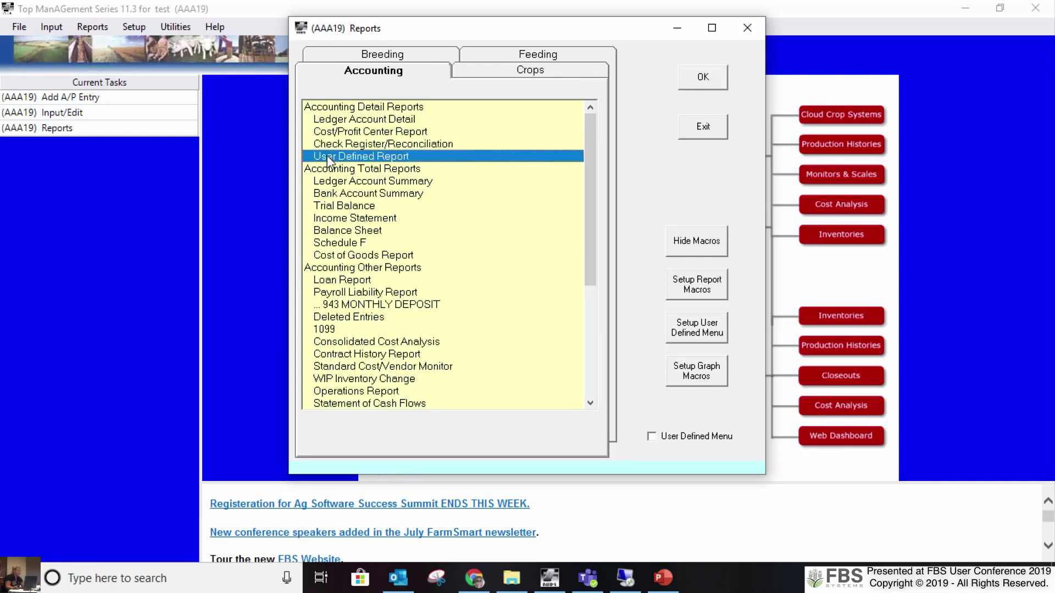
{"action": "double_click", "coordinate": [329, 157]}
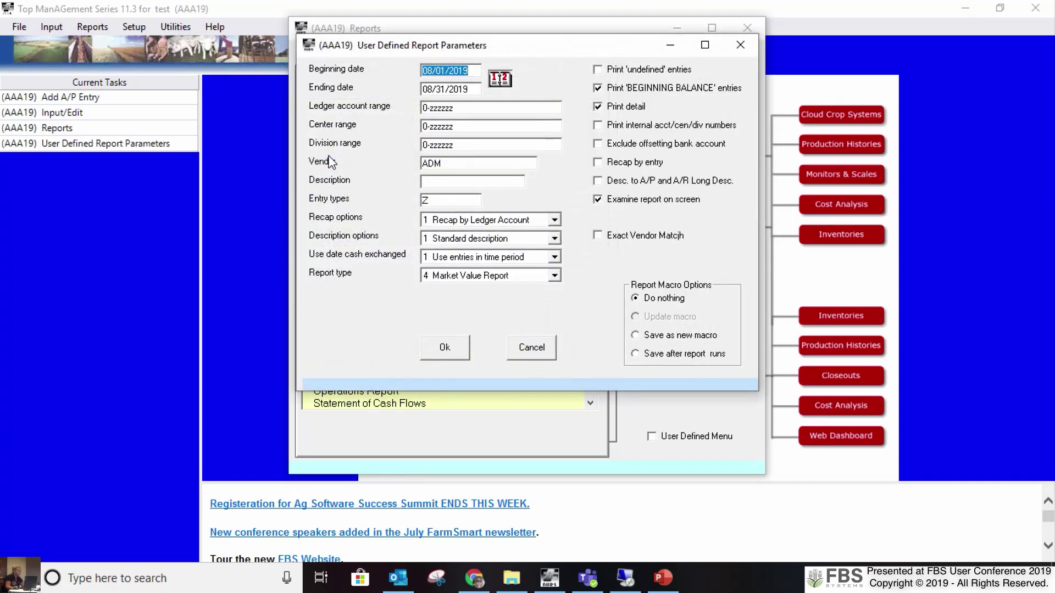
{"action": "left_click", "coordinate": [458, 166]}
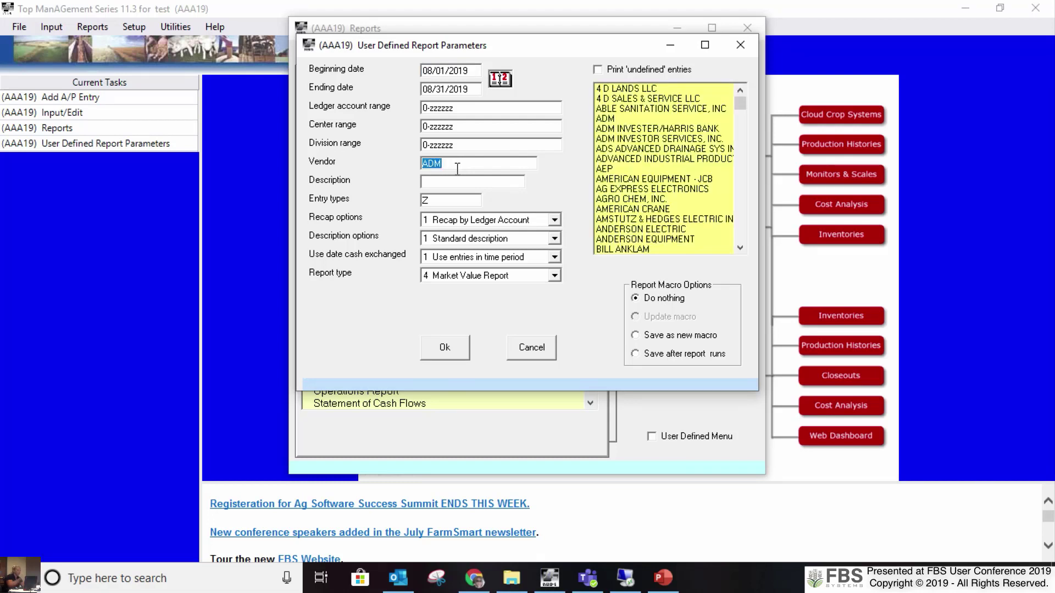
{"action": "key", "text": "Delete"}
{"action": "key", "text": "Tab"}
{"action": "key", "text": "Tab"}
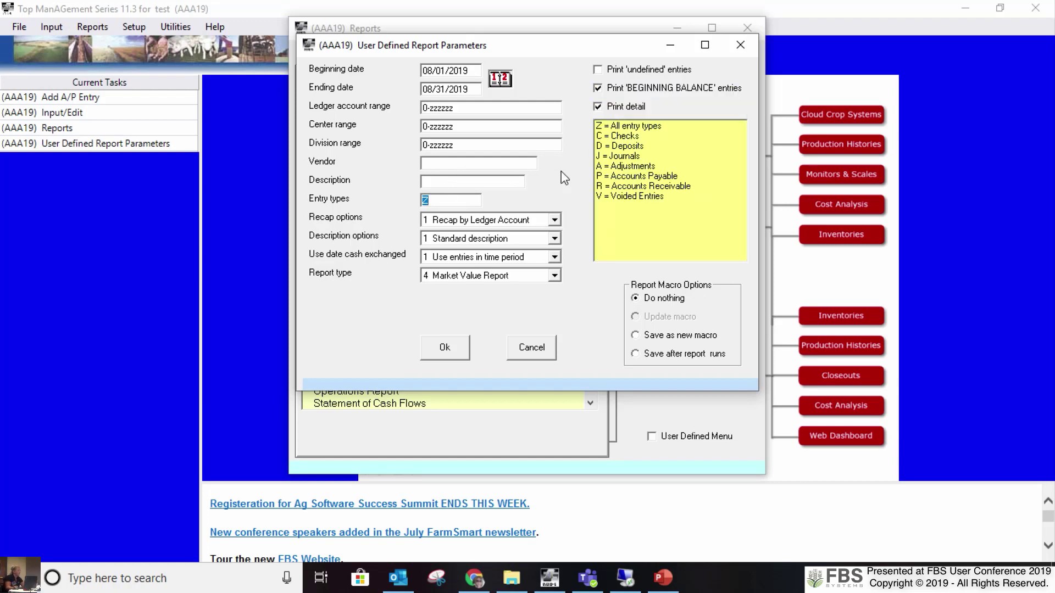
{"action": "left_click", "coordinate": [611, 137]}
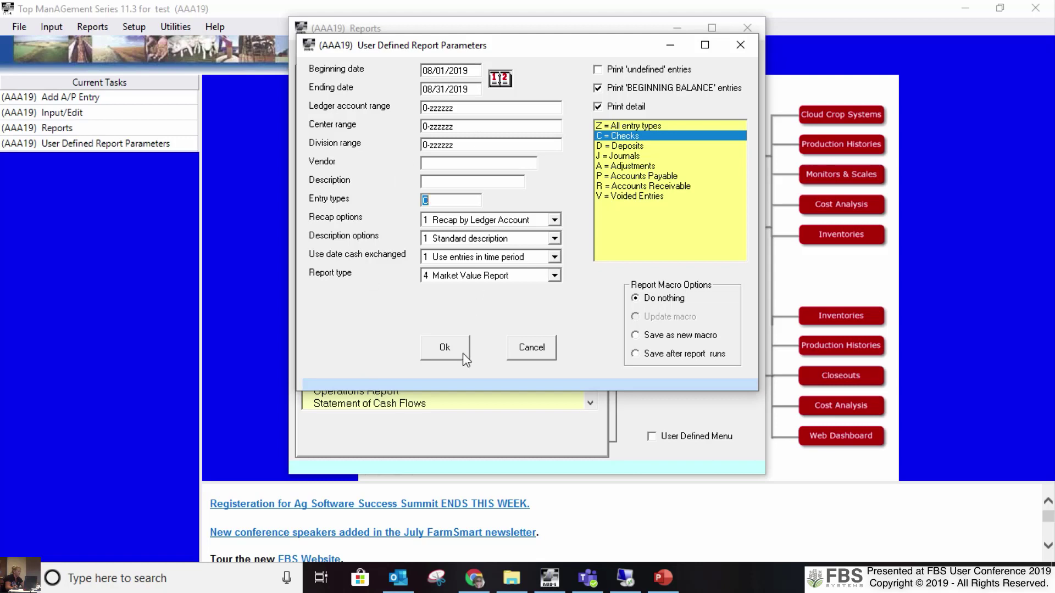
{"action": "left_click", "coordinate": [447, 343]}
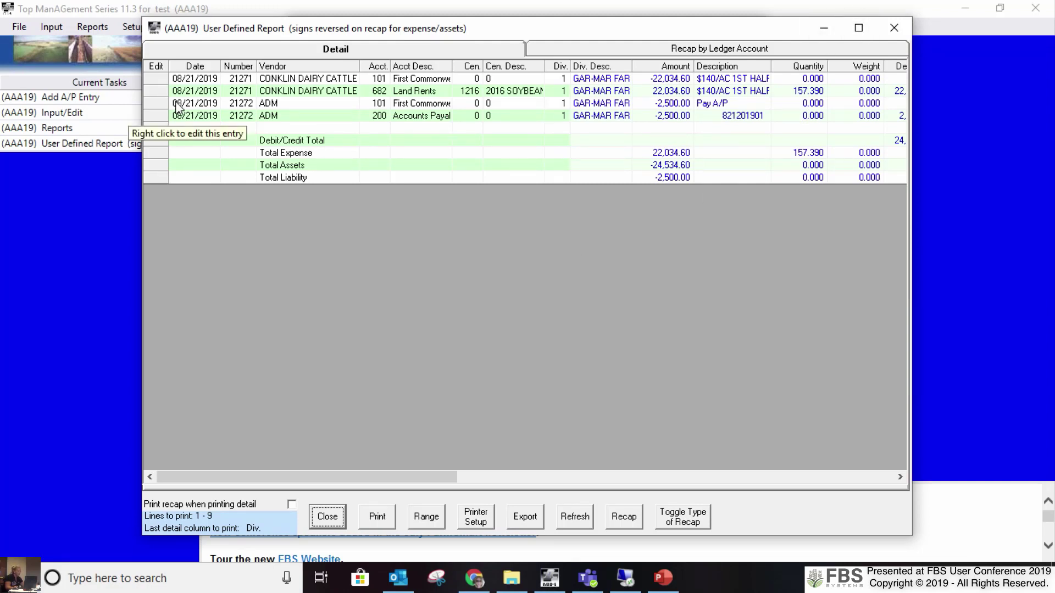
- Maximize the User Defined Report and review its recaps by ledger account, by center and by division
{"action": "left_click", "coordinate": [858, 28]}
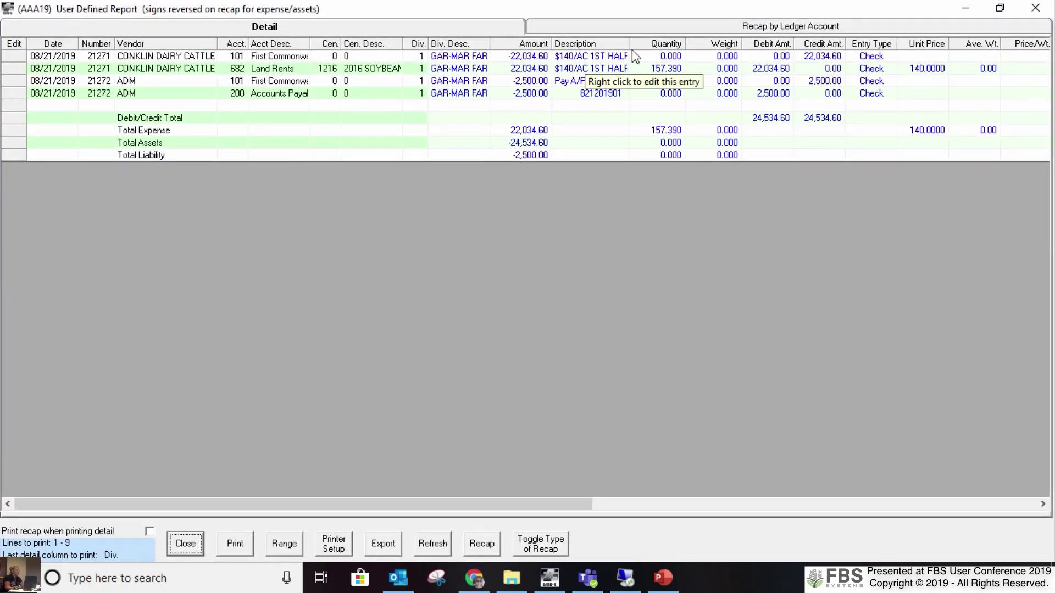
{"action": "left_click", "coordinate": [636, 32]}
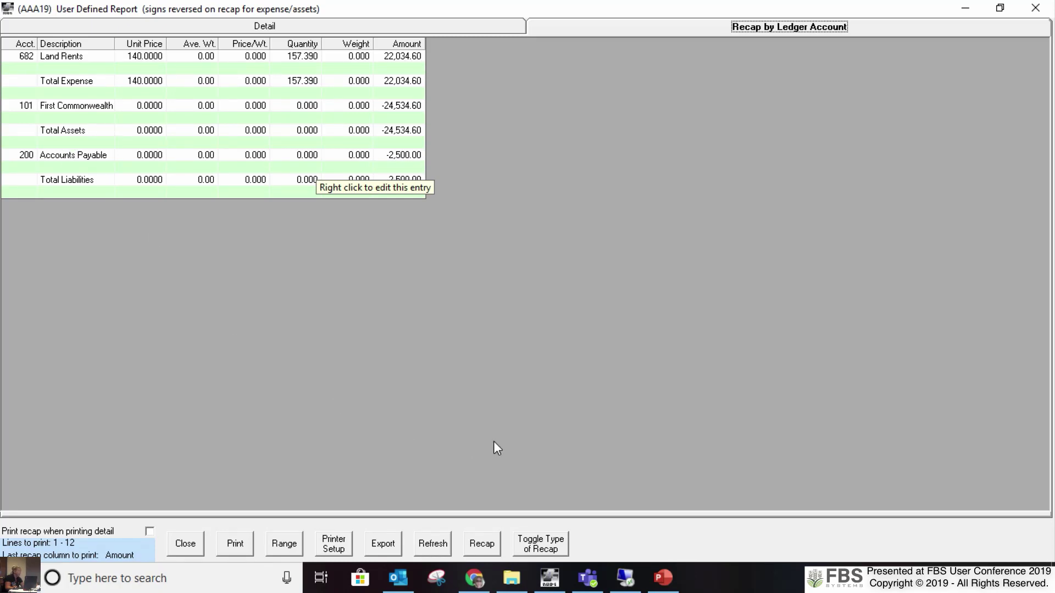
{"action": "left_click", "coordinate": [550, 545]}
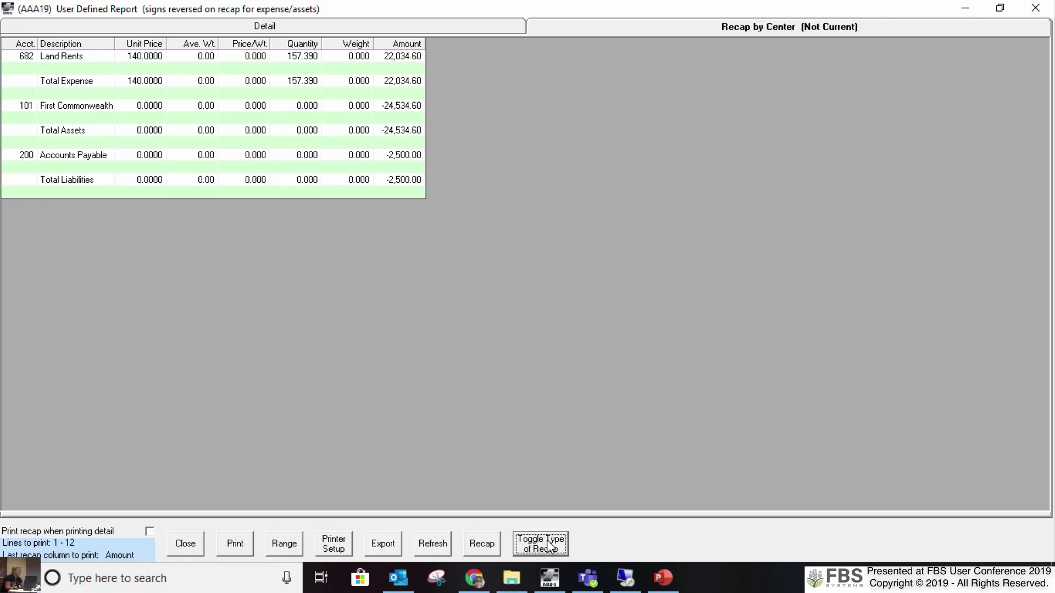
{"action": "left_click", "coordinate": [483, 546]}
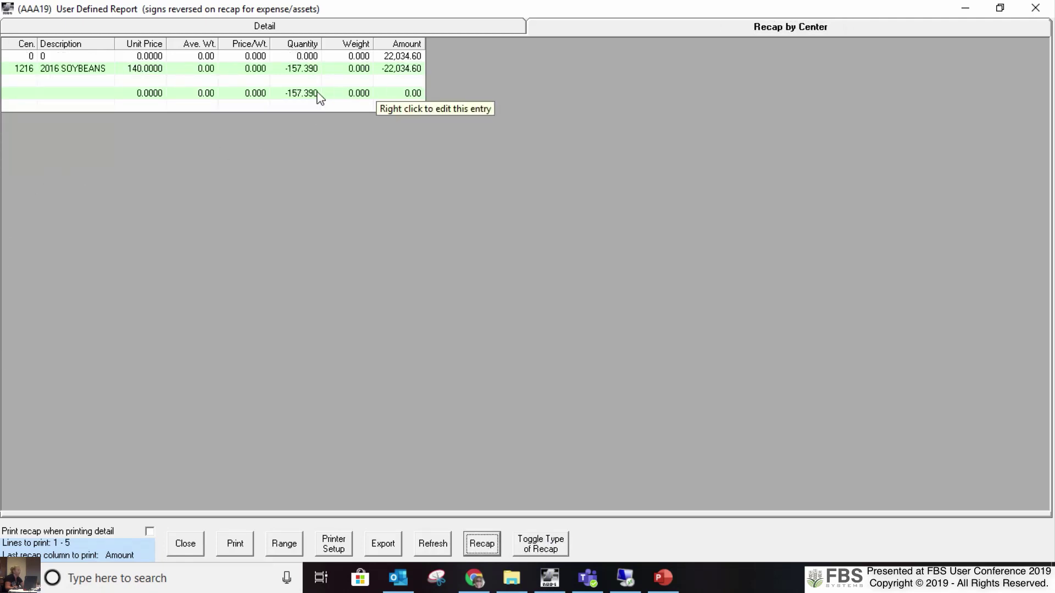
{"action": "left_click", "coordinate": [550, 545]}
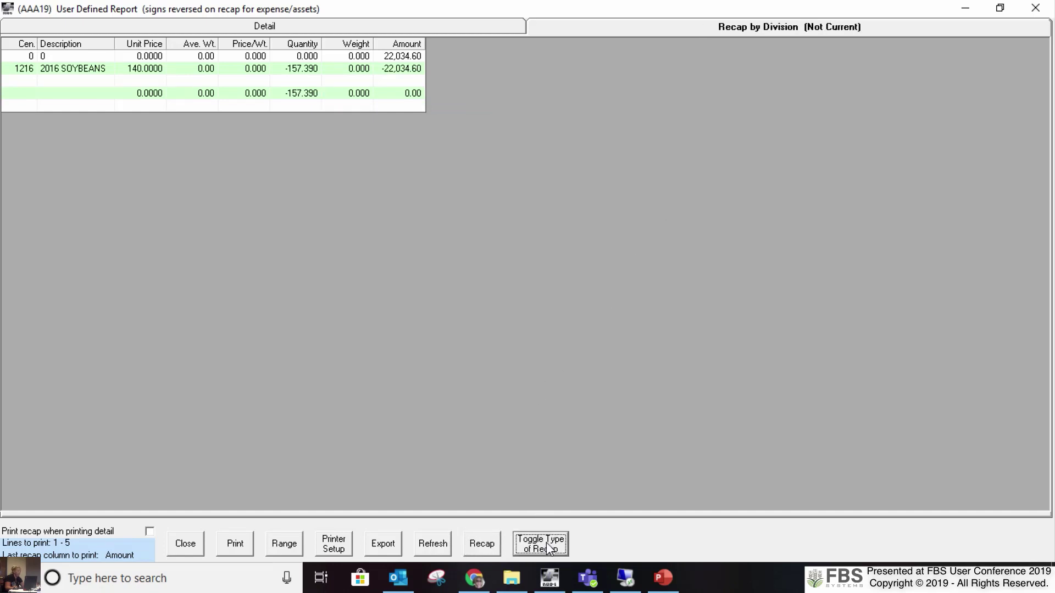
{"action": "left_click", "coordinate": [481, 545]}
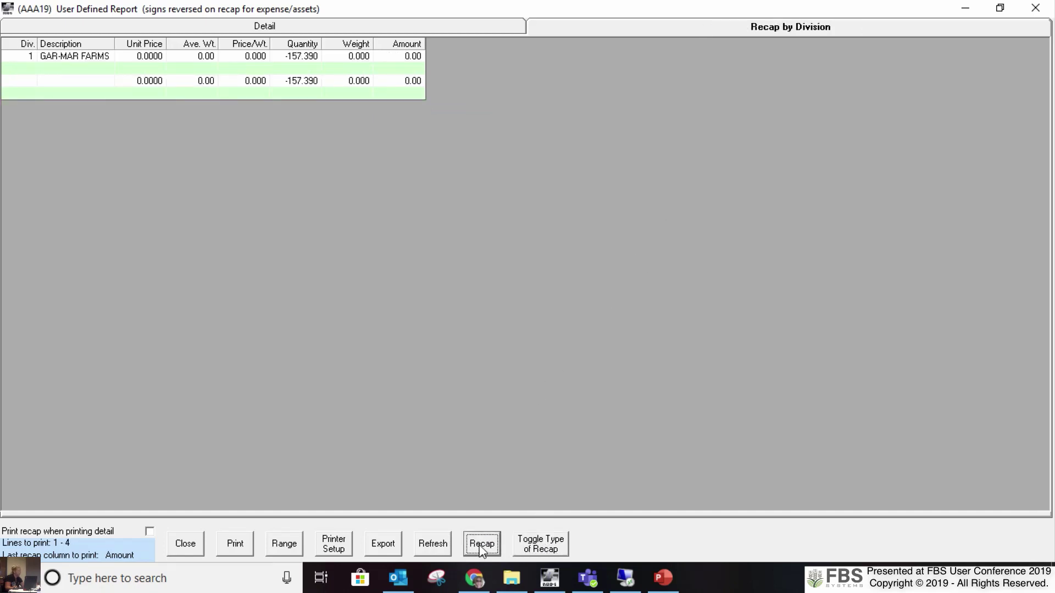
- Generate the recap by description with a wider Description column, and then the recap by vendor
{"action": "left_click", "coordinate": [543, 551]}
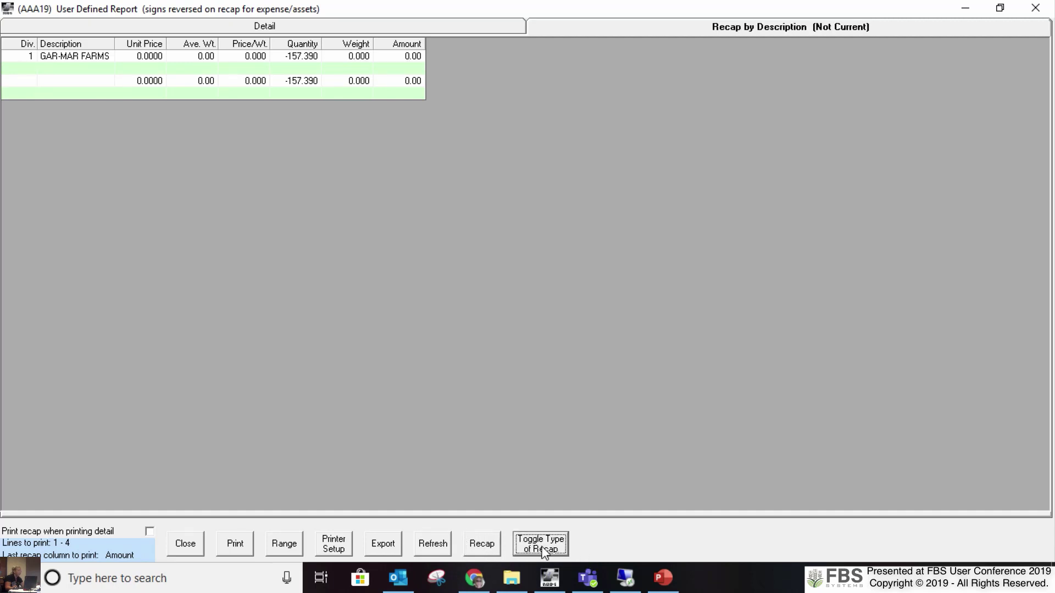
{"action": "left_click", "coordinate": [482, 547]}
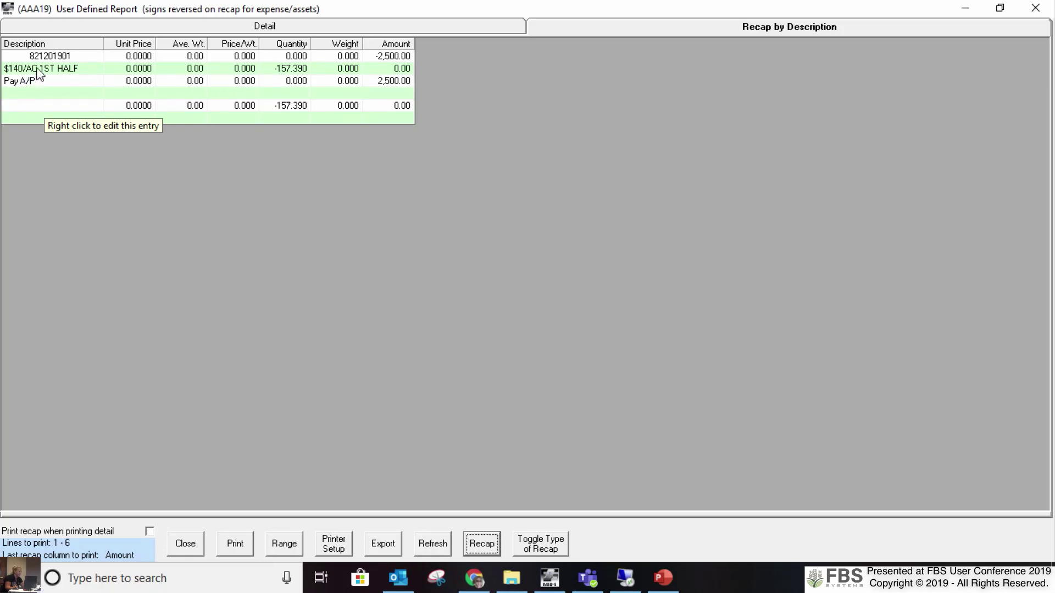
{"action": "left_click_drag", "start_coordinate": [102, 43], "coordinate": [129, 43]}
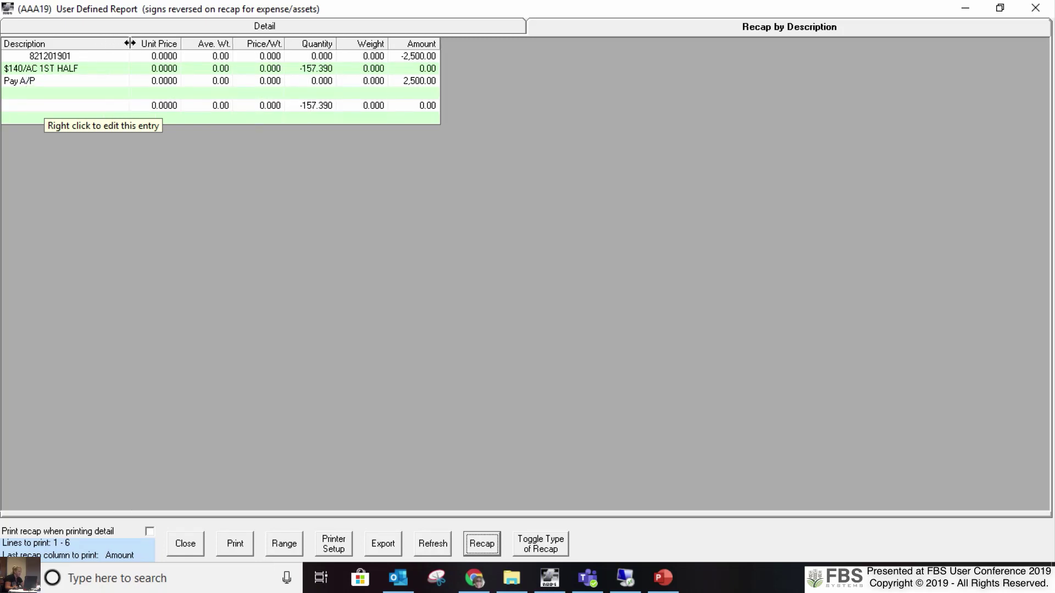
{"action": "left_click", "coordinate": [546, 541]}
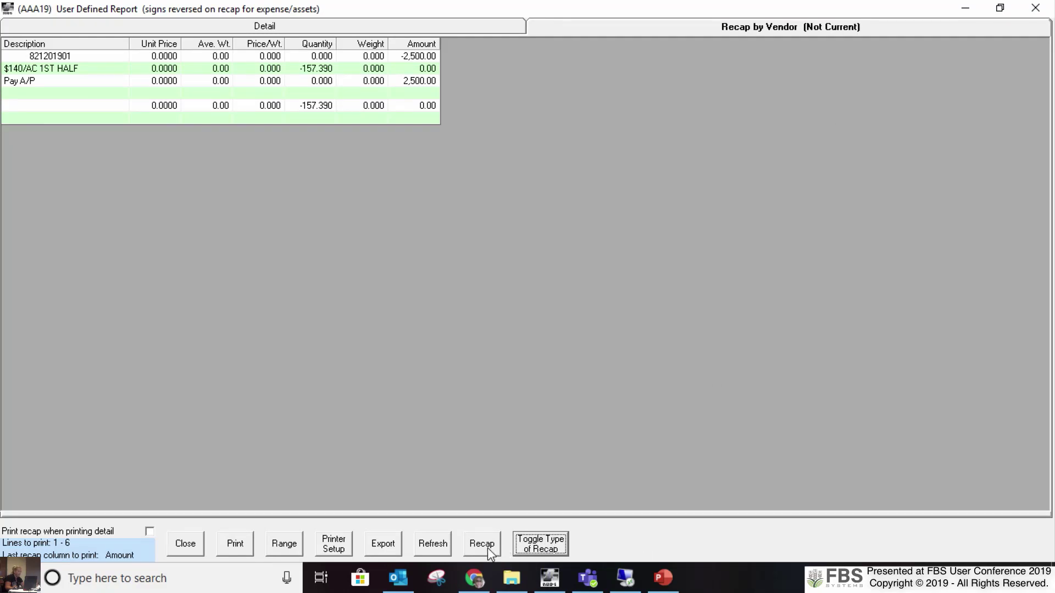
{"action": "left_click", "coordinate": [487, 549]}
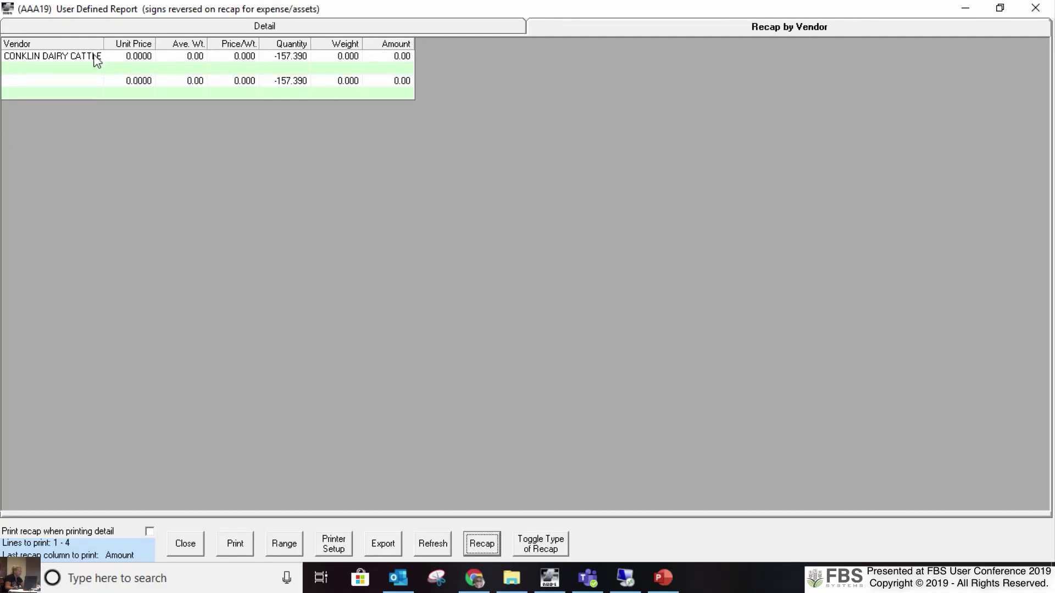
- Compare the vendor recap with the report detail, then regenerate the recap by ledger account
{"action": "left_click", "coordinate": [126, 27]}
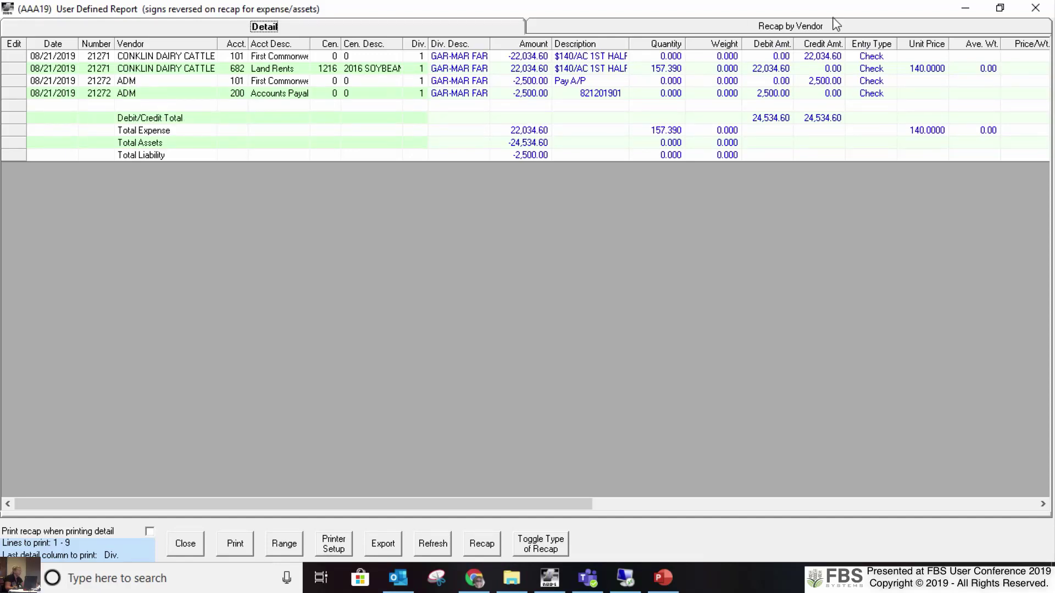
{"action": "left_click", "coordinate": [820, 29]}
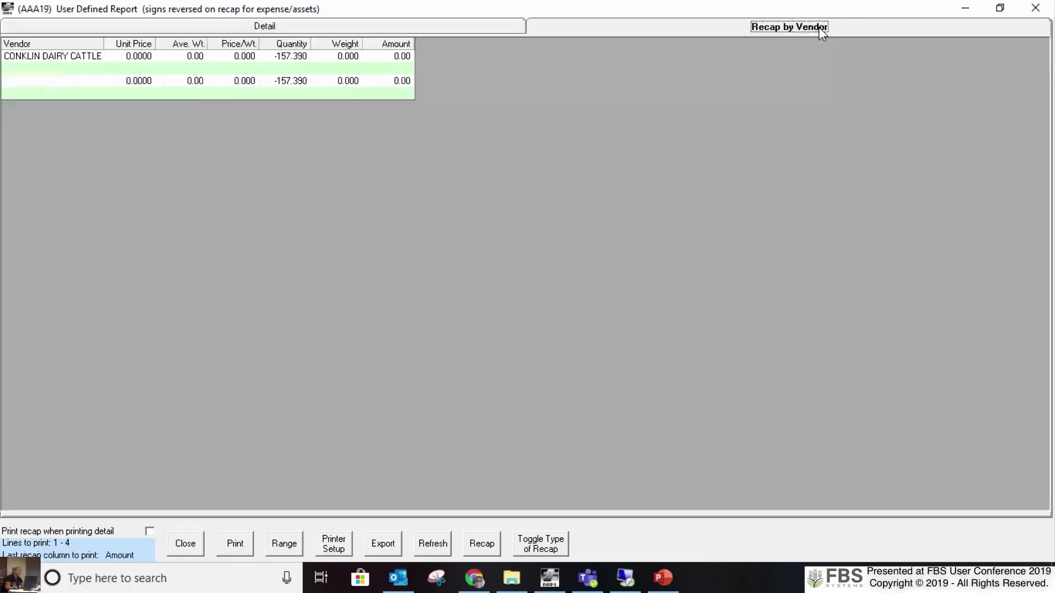
{"action": "double_click", "coordinate": [375, 14]}
{"action": "double_click", "coordinate": [494, 22]}
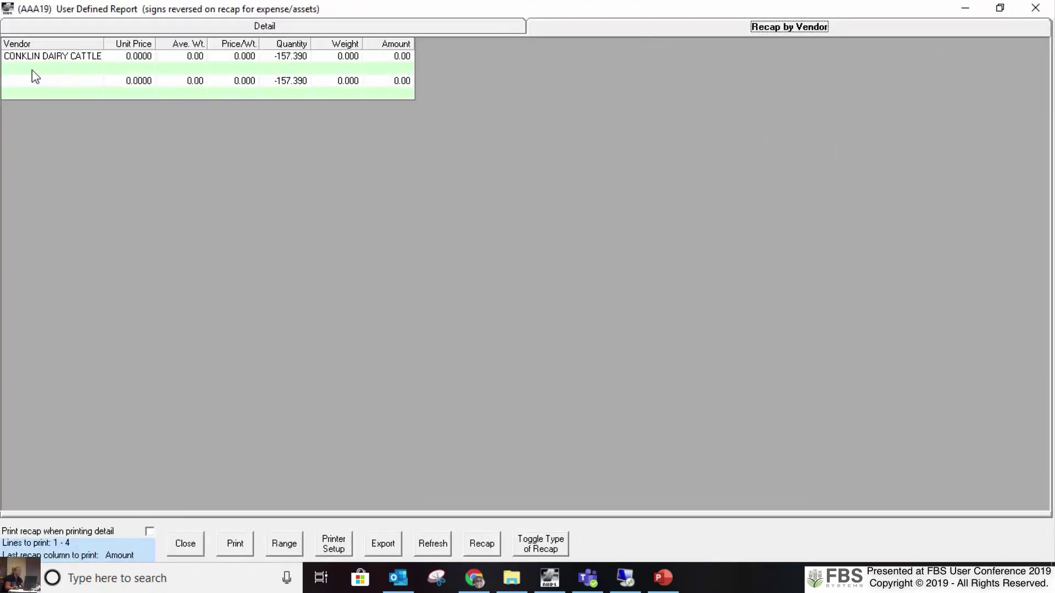
{"action": "left_click", "coordinate": [84, 29]}
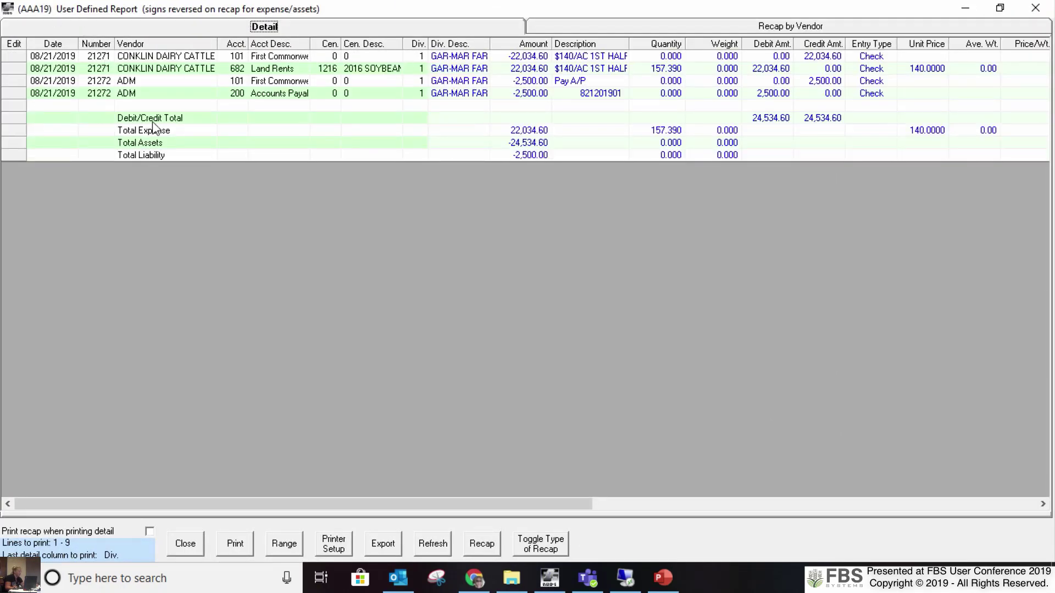
{"action": "left_click", "coordinate": [548, 540]}
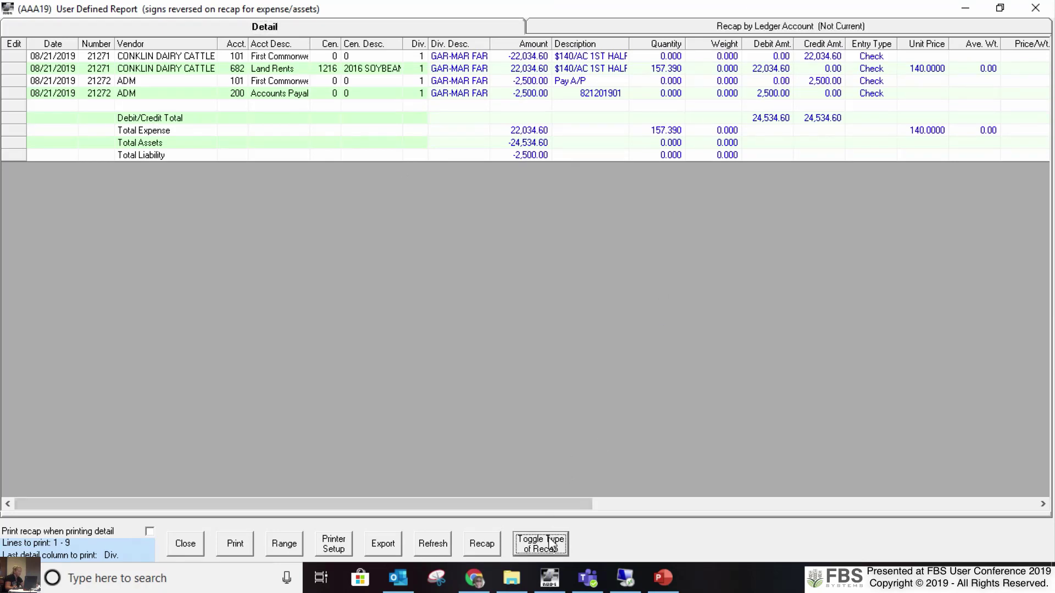
{"action": "left_click", "coordinate": [494, 544]}
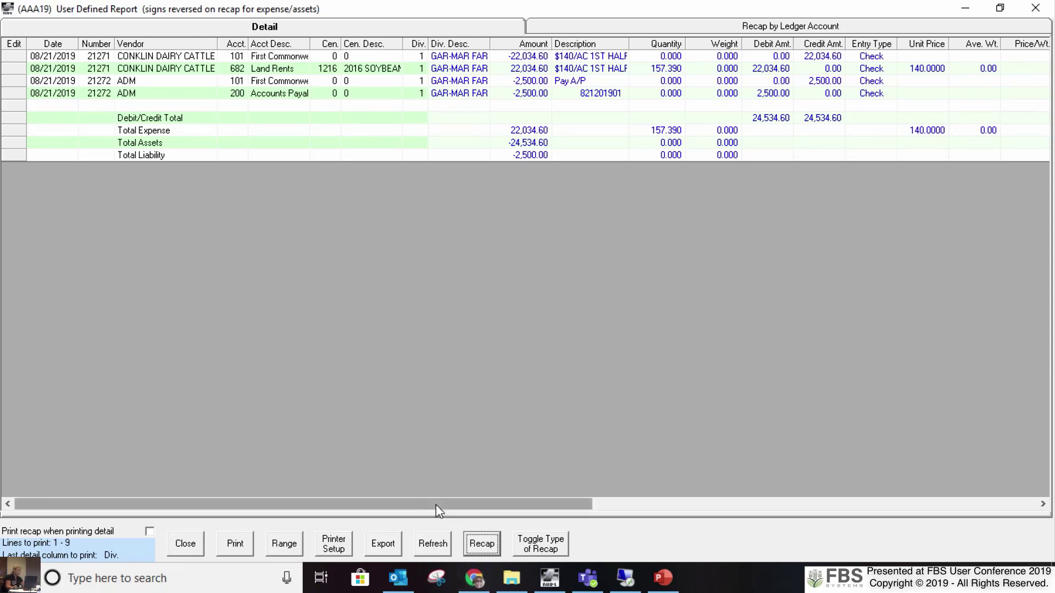
- Examine the entry date, entry user, update user and scanned columns for the first check line in the report detail
{"action": "left_click_drag", "start_coordinate": [436, 504], "coordinate": [867, 496]}
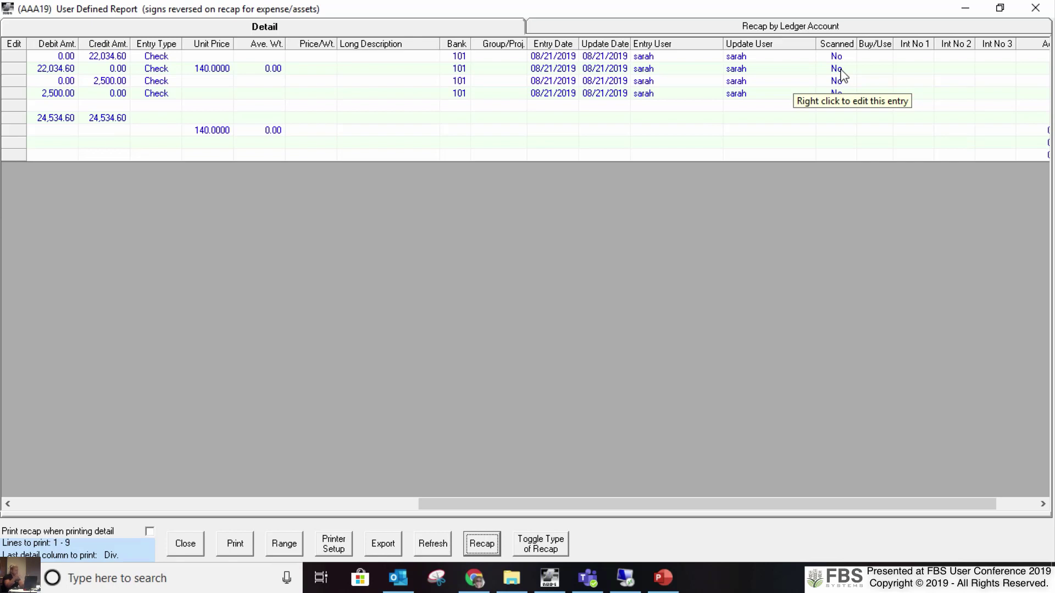
{"action": "left_click", "coordinate": [740, 62]}
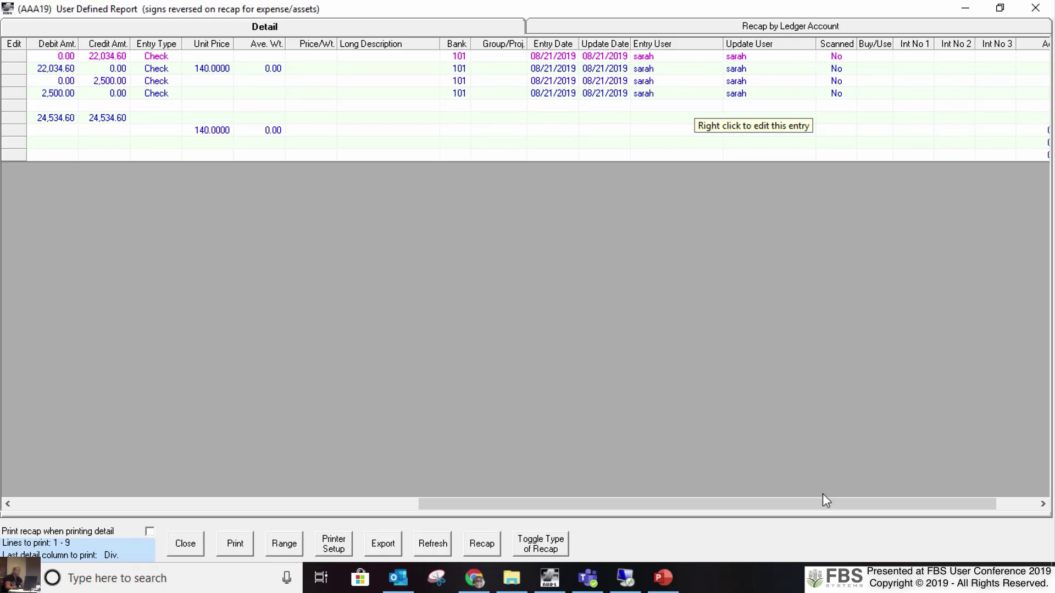
{"action": "left_click_drag", "start_coordinate": [823, 495], "coordinate": [461, 552]}
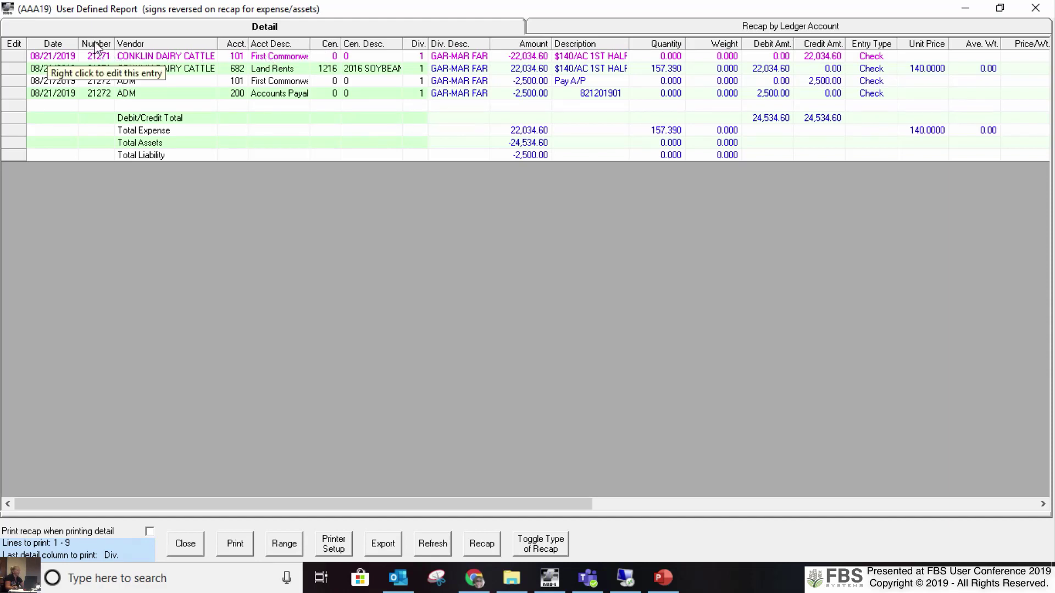
- Reorder the detail columns: Number after Credit Amt., Cen. after Entry Type, Quantity before Div., and Div. Desc. back after Div
{"action": "left_click_drag", "start_coordinate": [96, 47], "coordinate": [827, 45]}
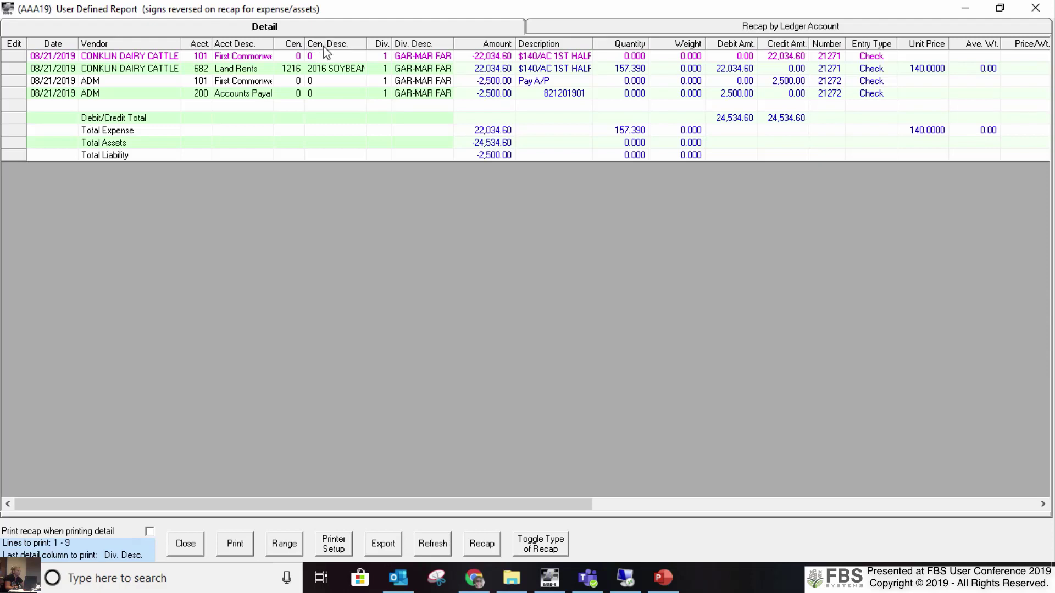
{"action": "left_click_drag", "start_coordinate": [294, 49], "coordinate": [867, 48]}
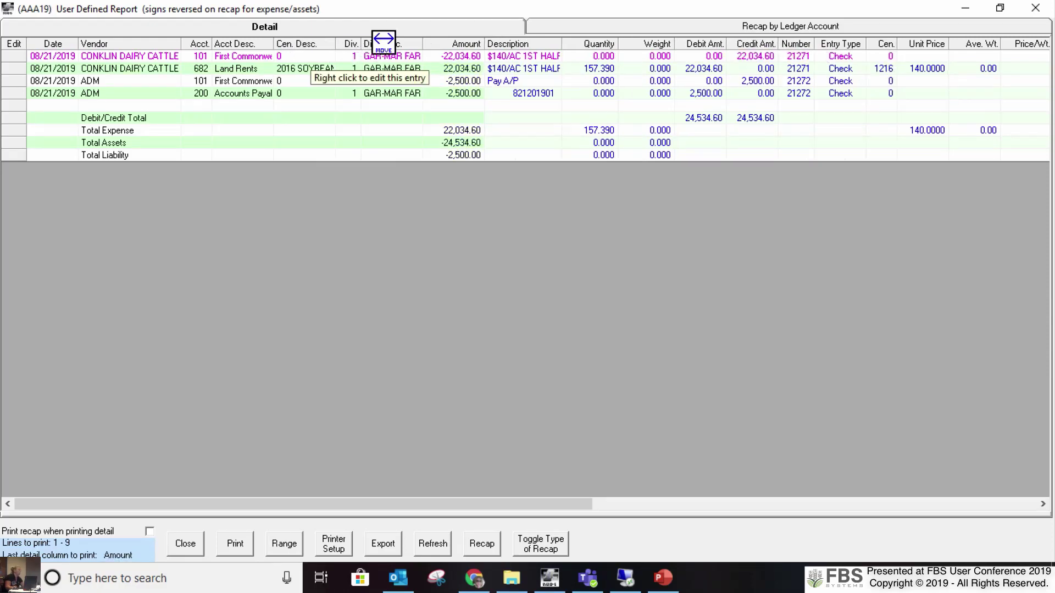
{"action": "left_click_drag", "start_coordinate": [811, 48], "coordinate": [806, 47]}
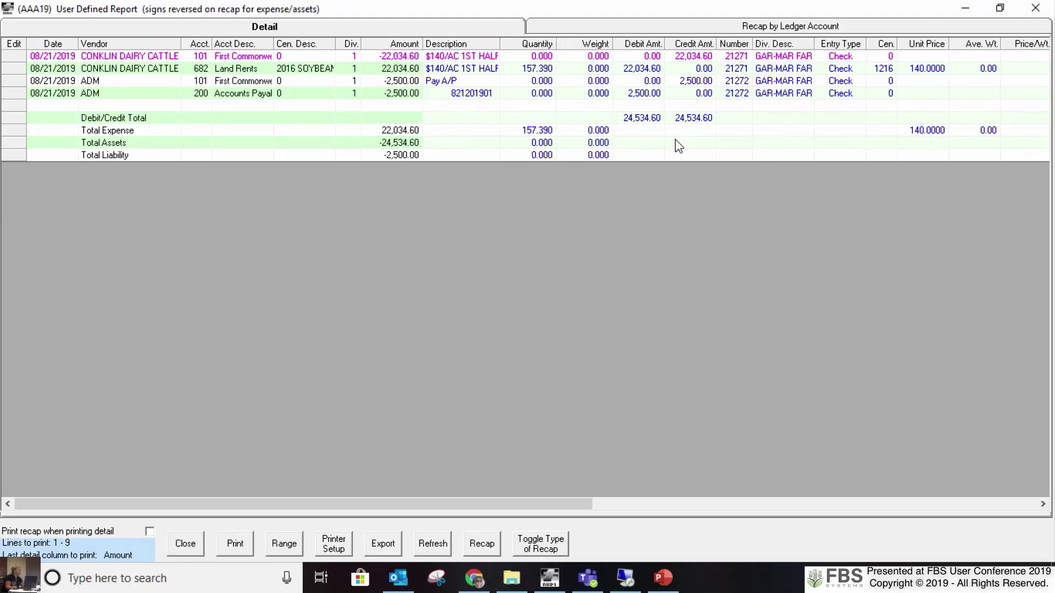
{"action": "left_click_drag", "start_coordinate": [552, 43], "coordinate": [348, 43]}
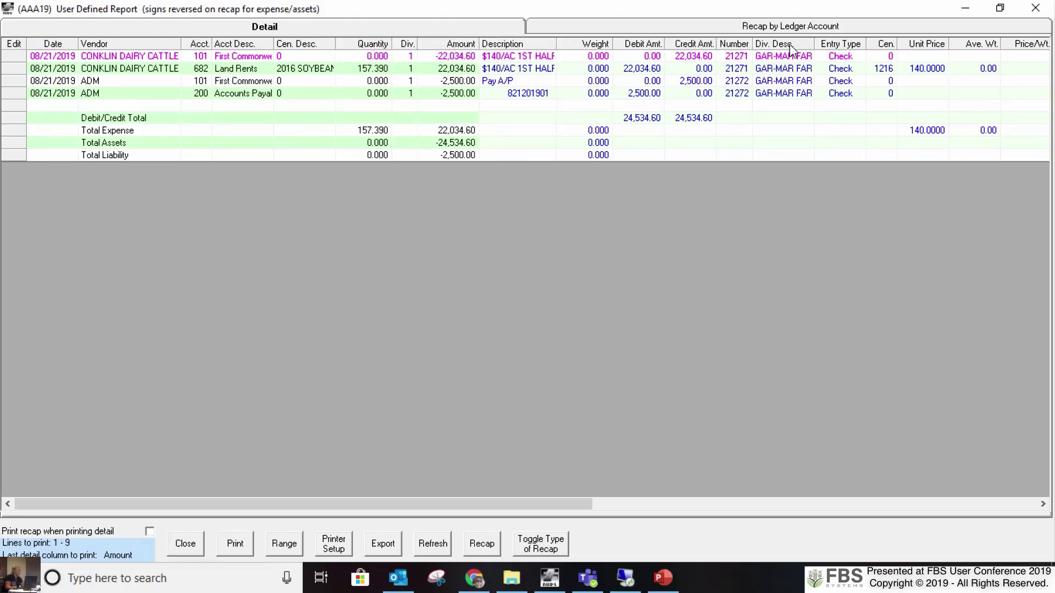
{"action": "left_click_drag", "start_coordinate": [792, 48], "coordinate": [437, 55]}
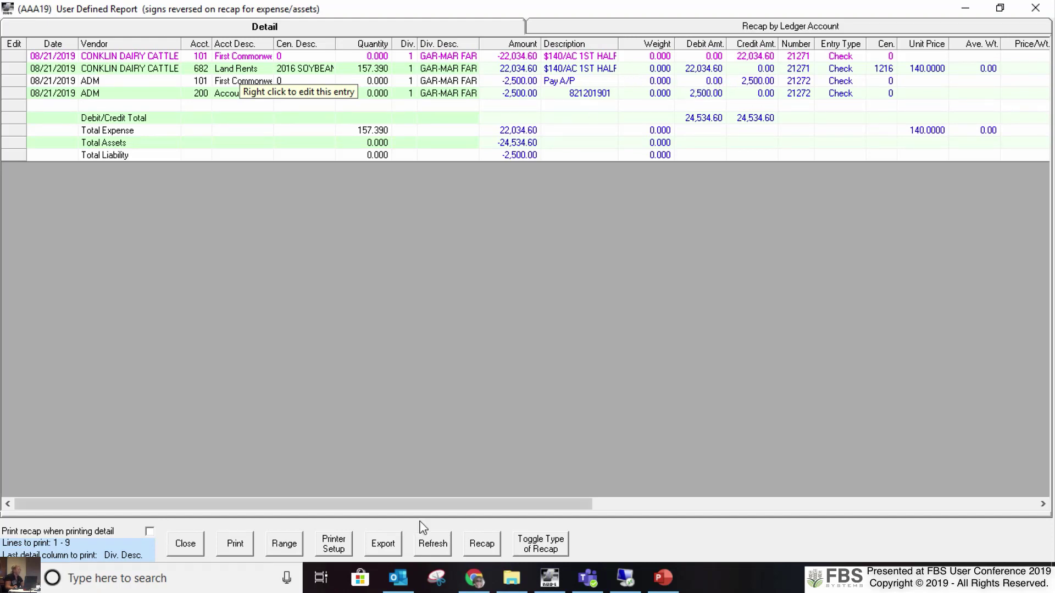
- Set the report's paper size/orientation to 11 by 17/landscape in the printer setup
{"action": "left_click", "coordinate": [337, 552]}
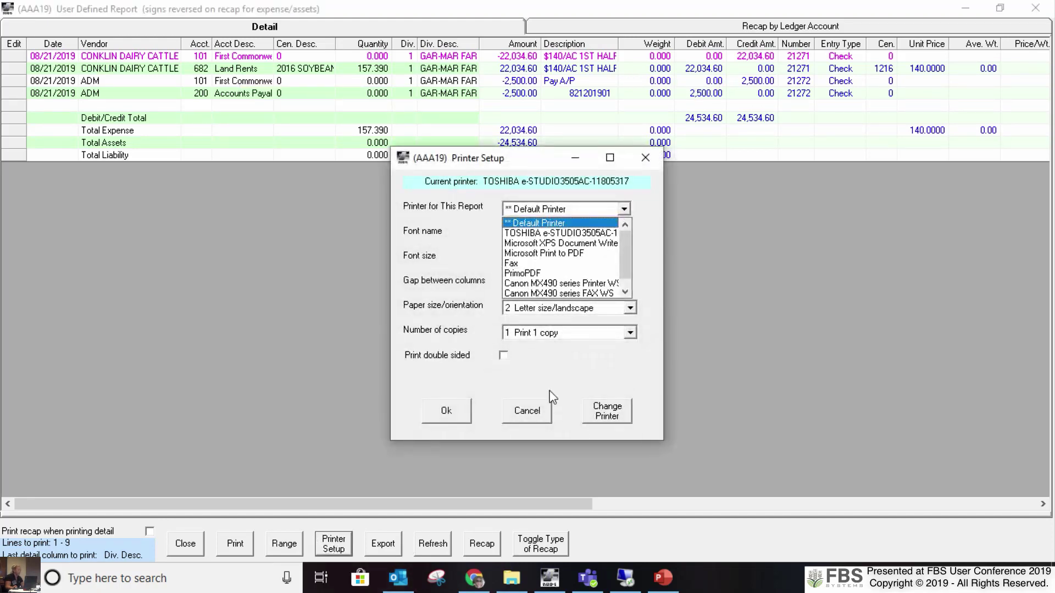
{"action": "left_click", "coordinate": [621, 364]}
{"action": "left_click", "coordinate": [630, 307]}
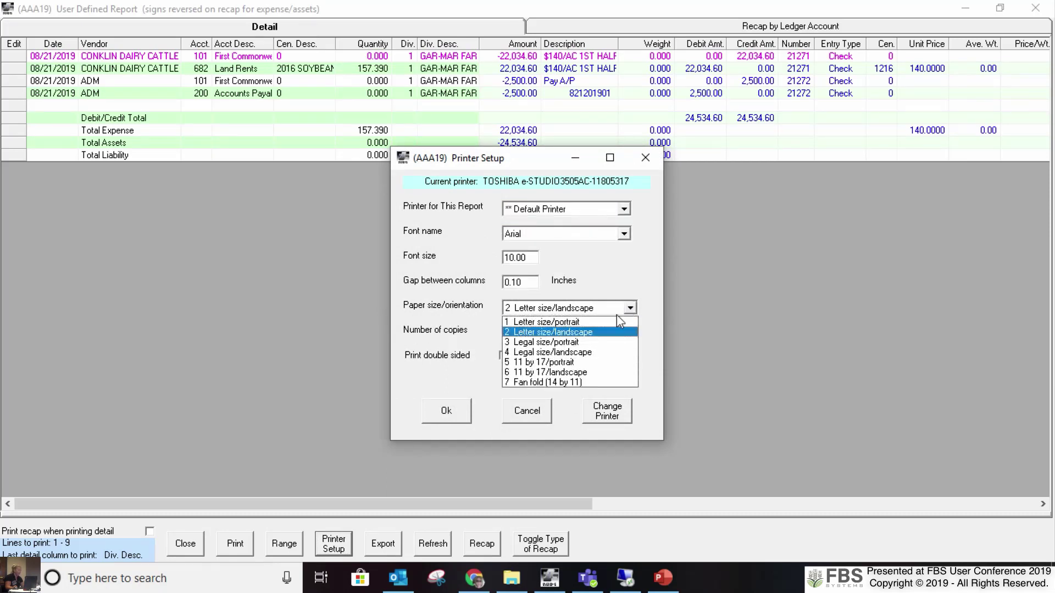
{"action": "left_click", "coordinate": [584, 322]}
{"action": "left_click", "coordinate": [629, 308]}
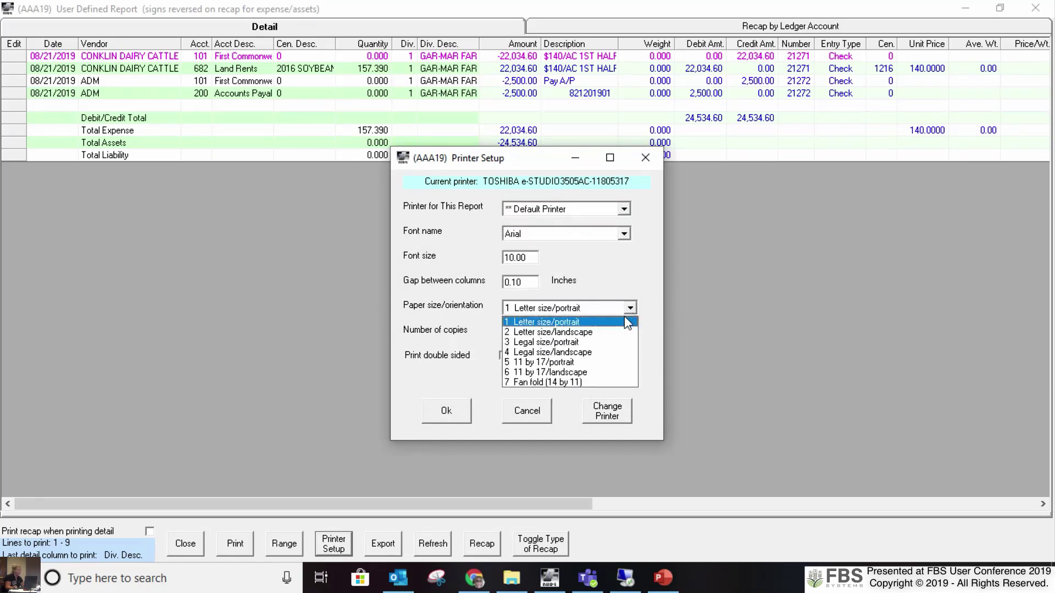
{"action": "left_click", "coordinate": [596, 371]}
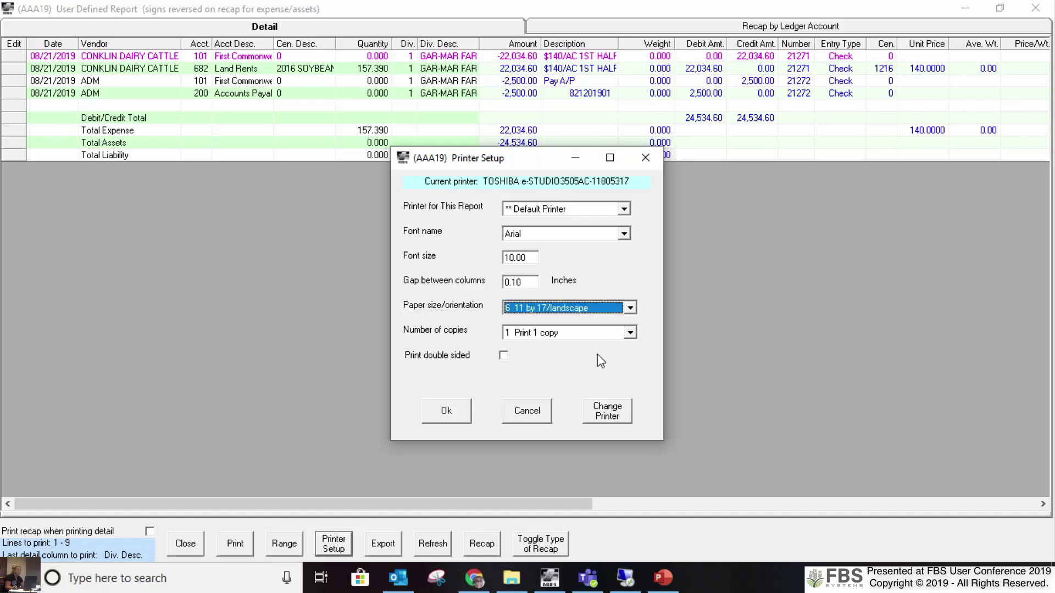
{"action": "left_click", "coordinate": [460, 419]}
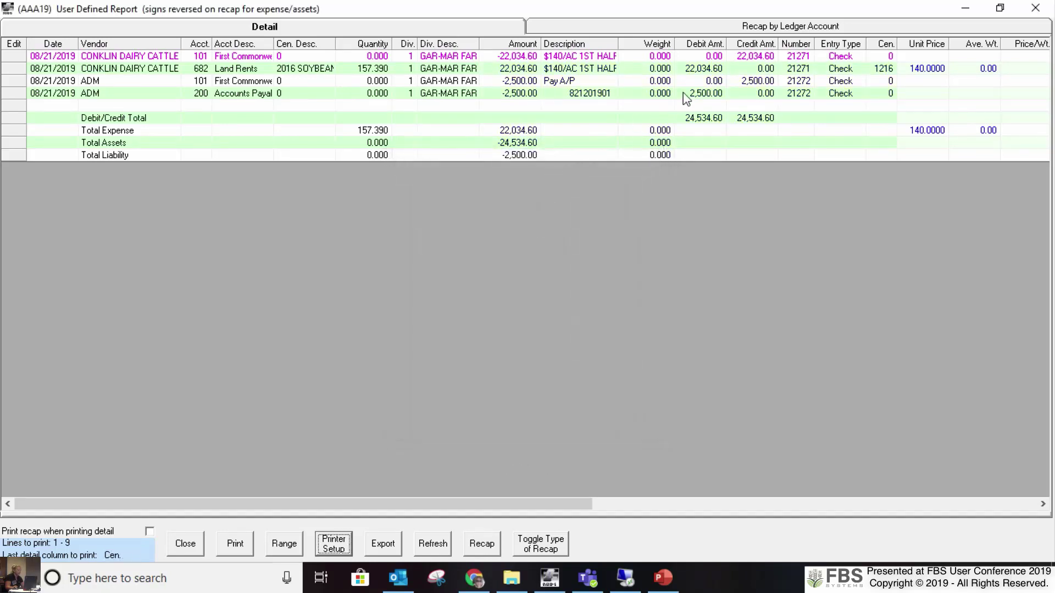
- Limit the print range to end at the ADM Accounts Payable line and the Div. Desc. column, with font size calculation enabled
{"action": "left_click", "coordinate": [284, 546]}
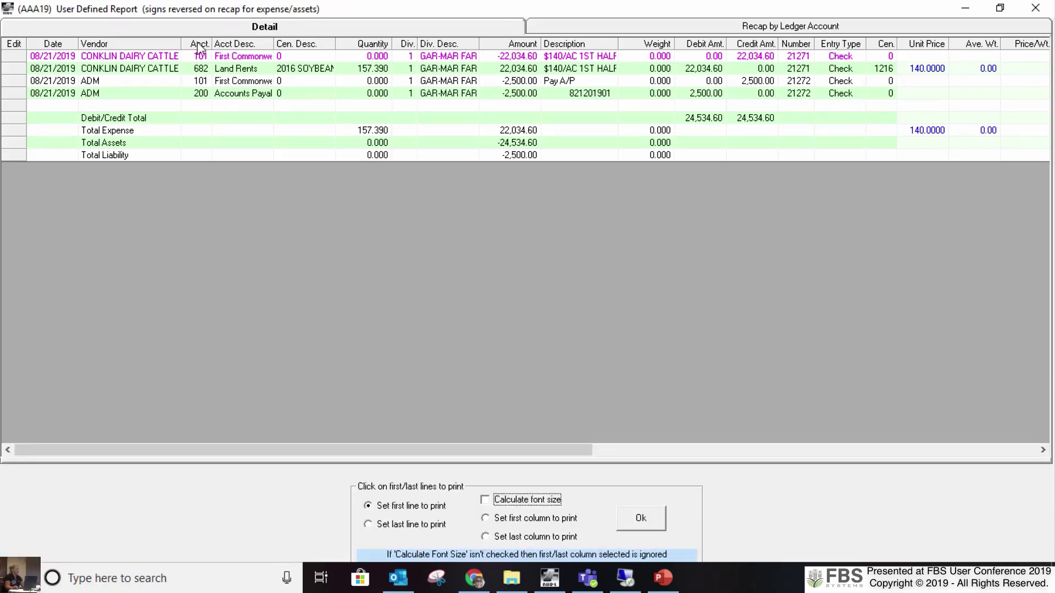
{"action": "left_click", "coordinate": [369, 525]}
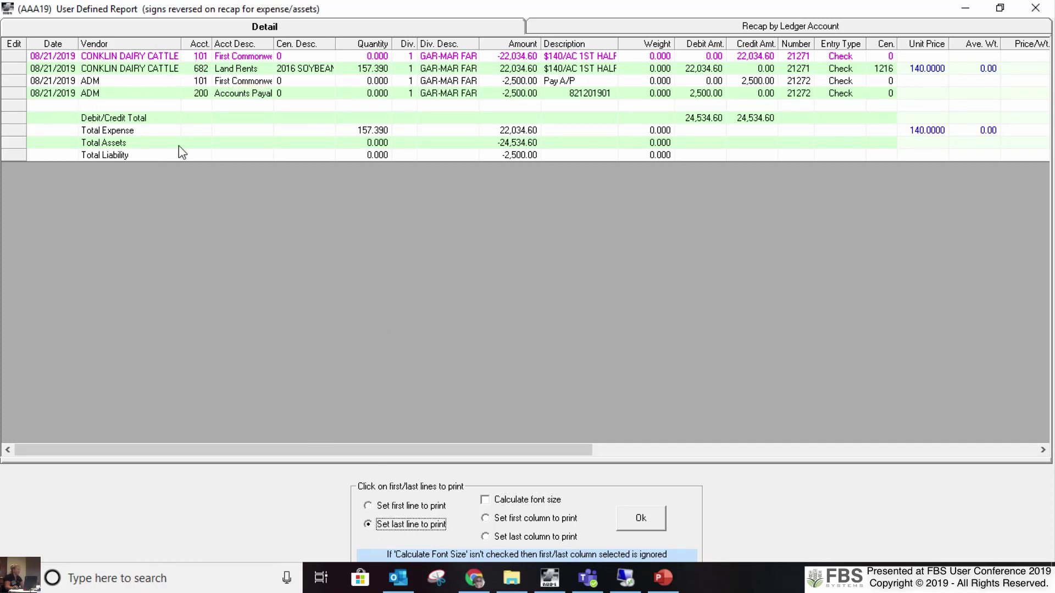
{"action": "left_click", "coordinate": [228, 98]}
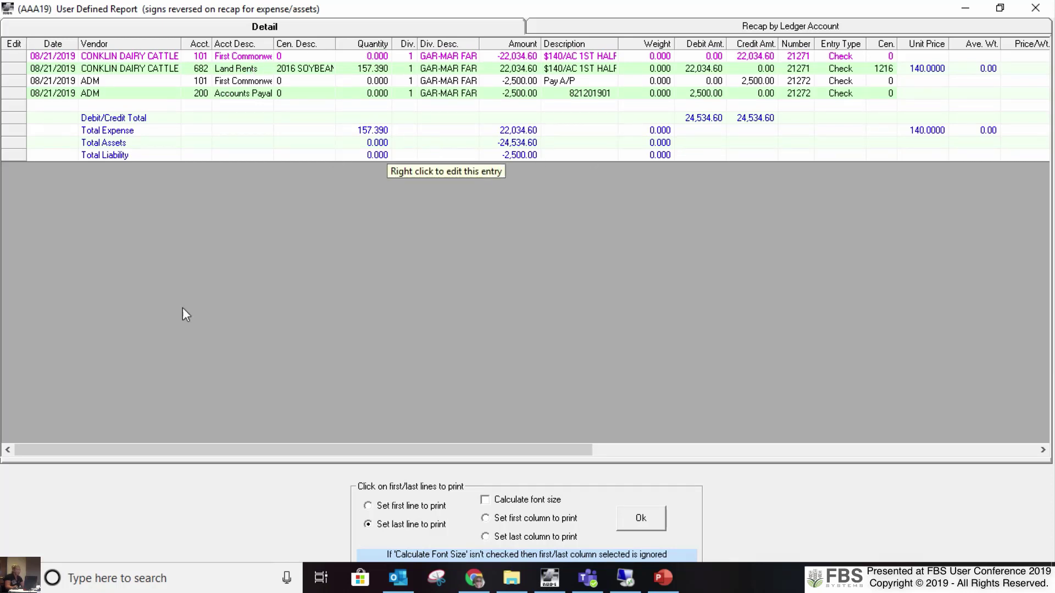
{"action": "left_click", "coordinate": [485, 501]}
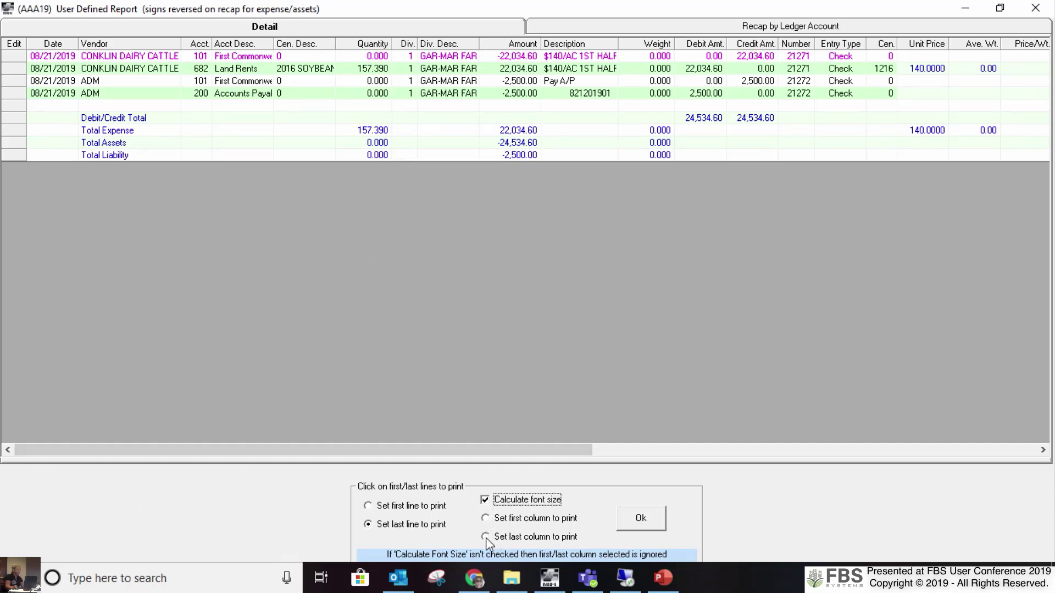
{"action": "left_click", "coordinate": [485, 538]}
{"action": "left_click", "coordinate": [440, 48]}
{"action": "left_click", "coordinate": [637, 518]}
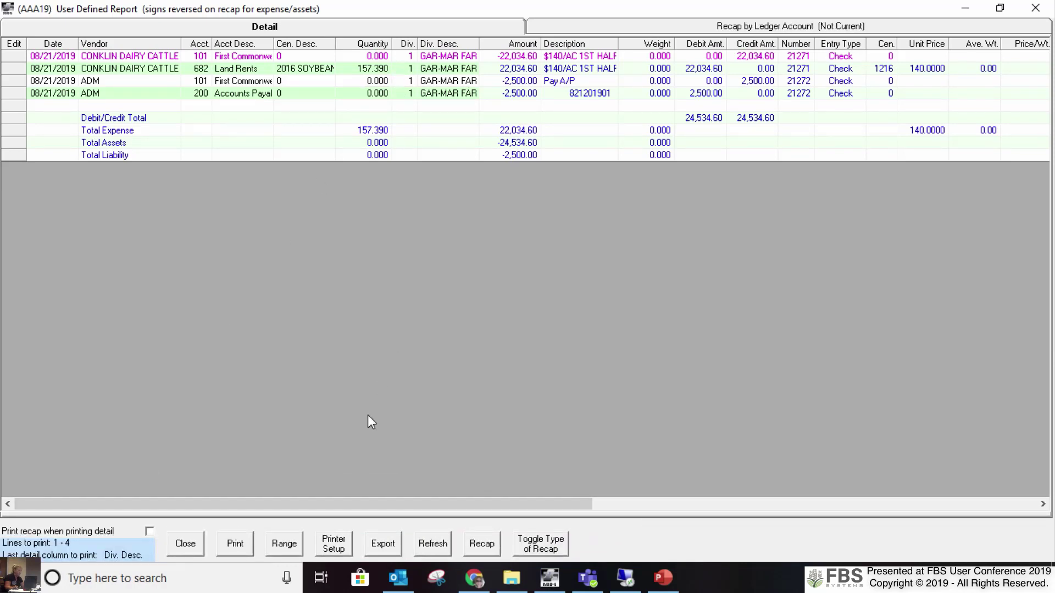
- Review the available printers and the double-sided printing option in the report's printer setup, leaving the settings as they are
{"action": "left_click", "coordinate": [334, 545]}
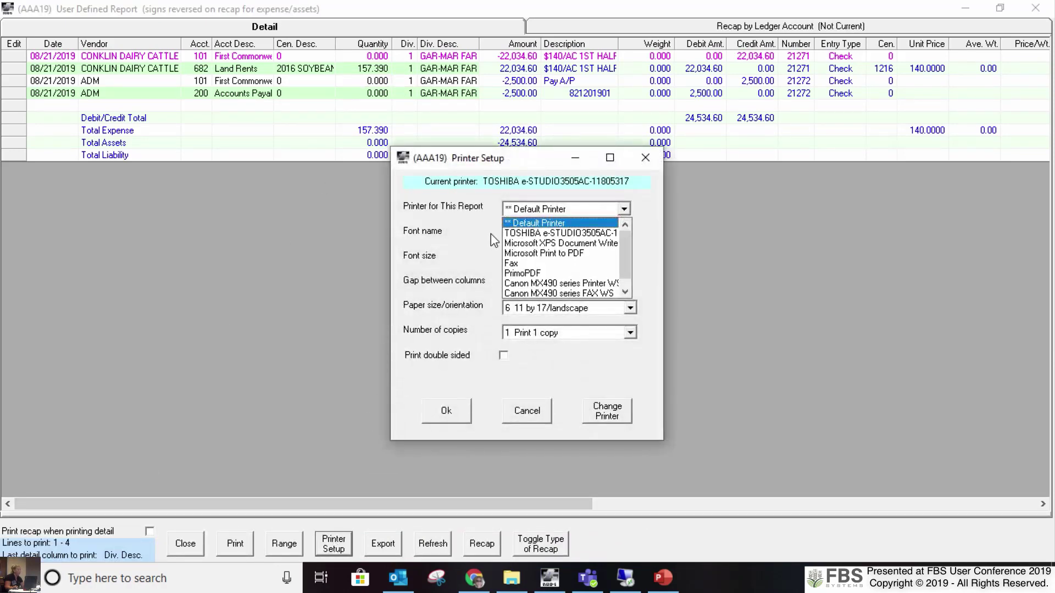
{"action": "left_click", "coordinate": [645, 209]}
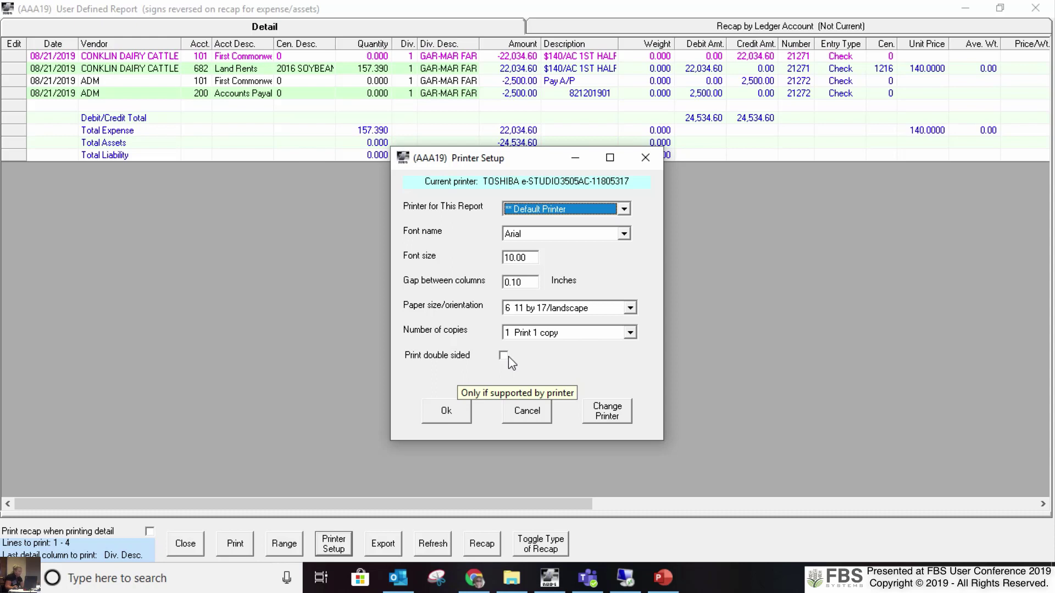
{"action": "left_click", "coordinate": [544, 416]}
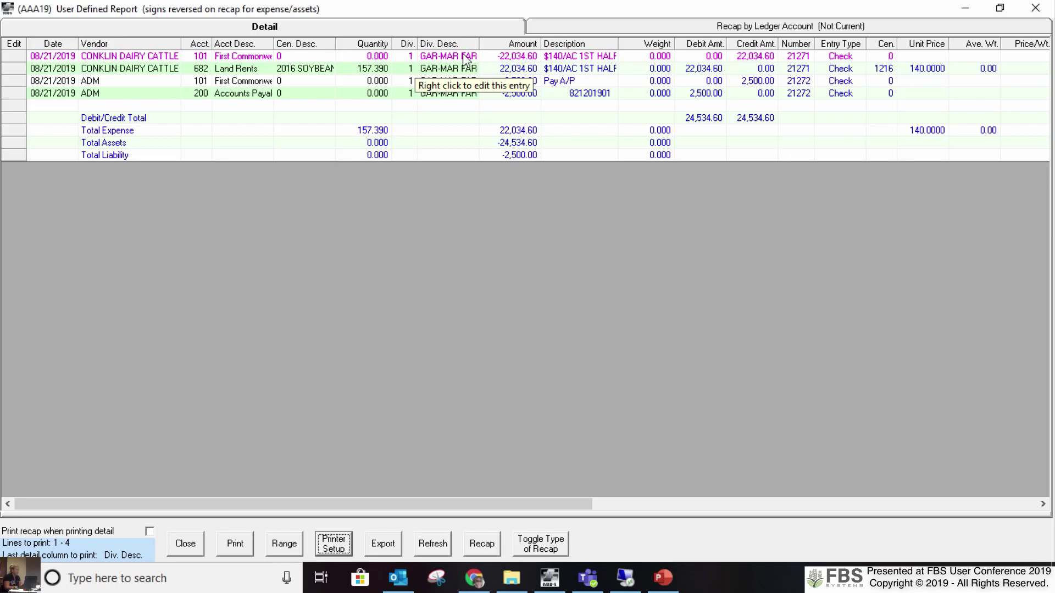
- Try setting up an Excel 4.0 File export of the report named test, and check the destination folder choices
{"action": "left_click", "coordinate": [380, 544]}
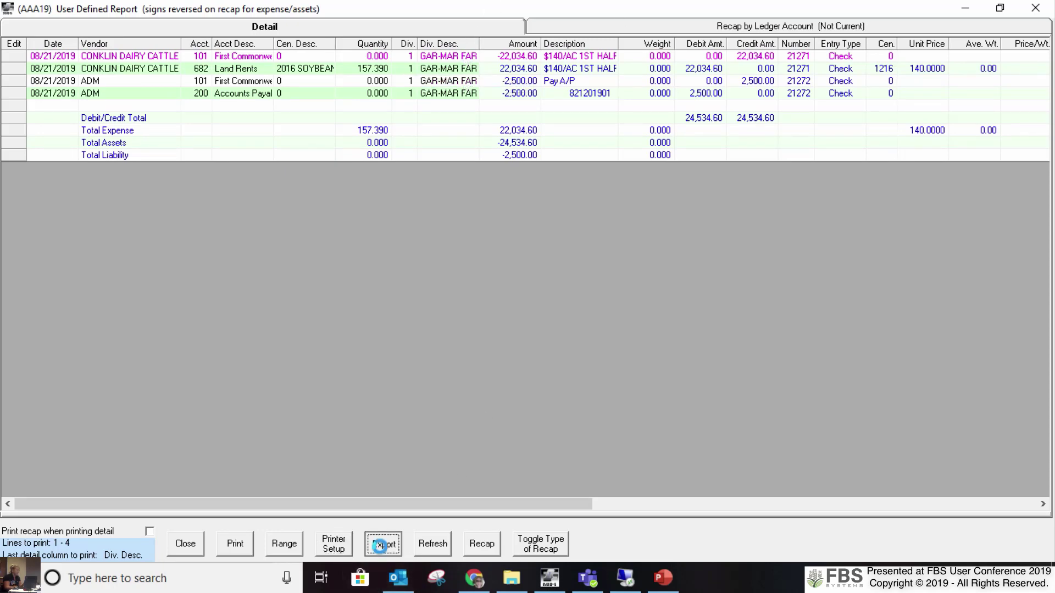
{"action": "left_click", "coordinate": [357, 504]}
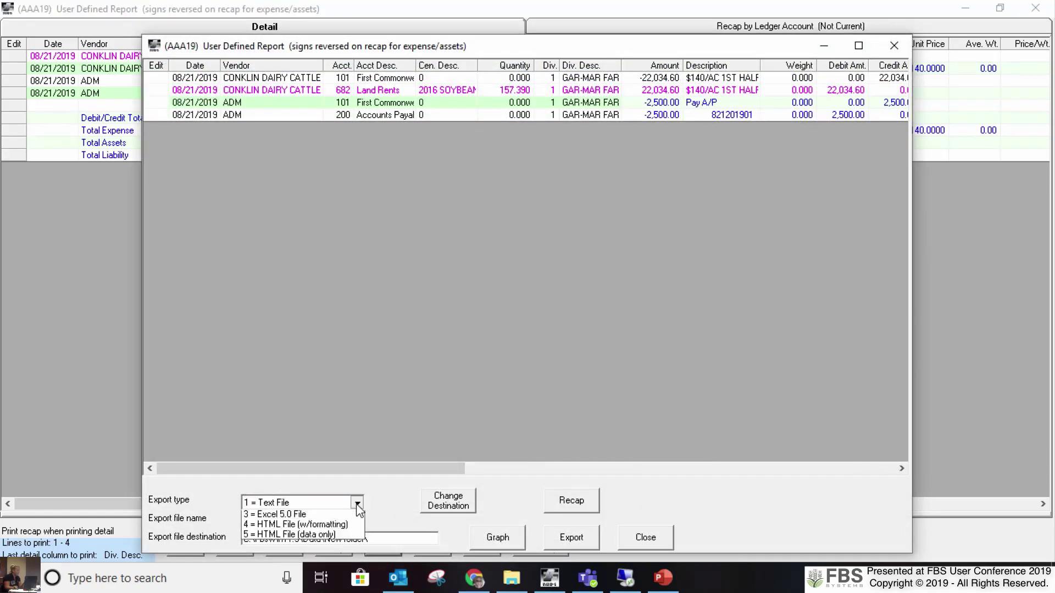
{"action": "left_click", "coordinate": [336, 517]}
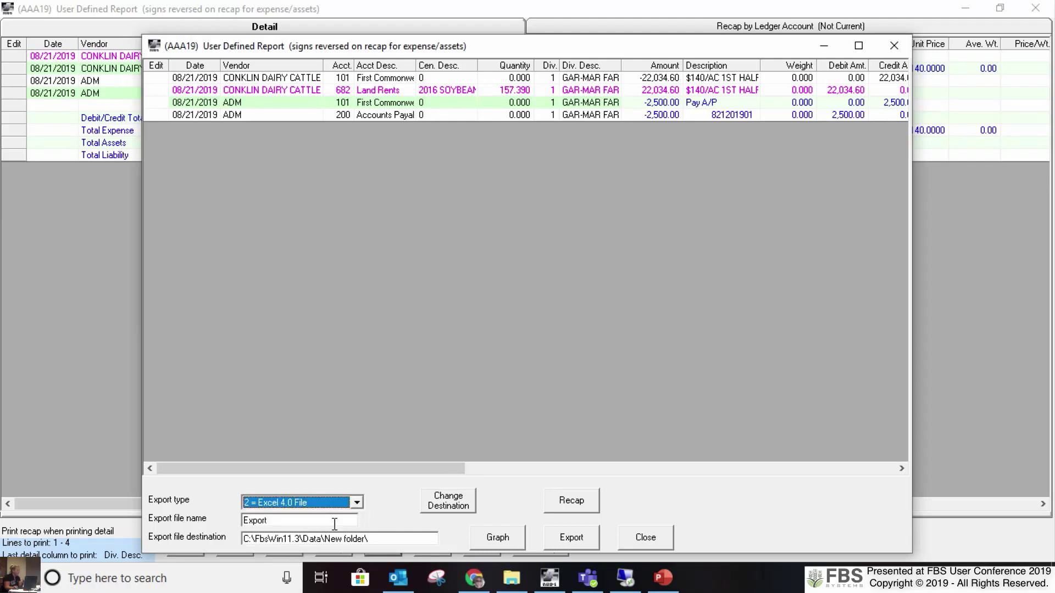
{"action": "left_click", "coordinate": [334, 525]}
{"action": "type", "text": "test"}
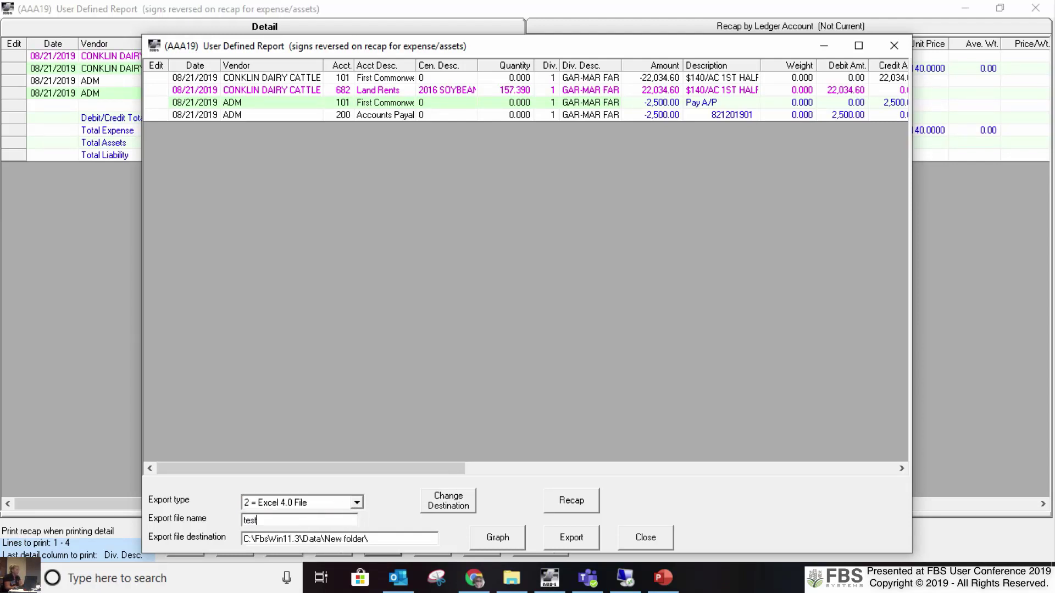
{"action": "left_click", "coordinate": [461, 502]}
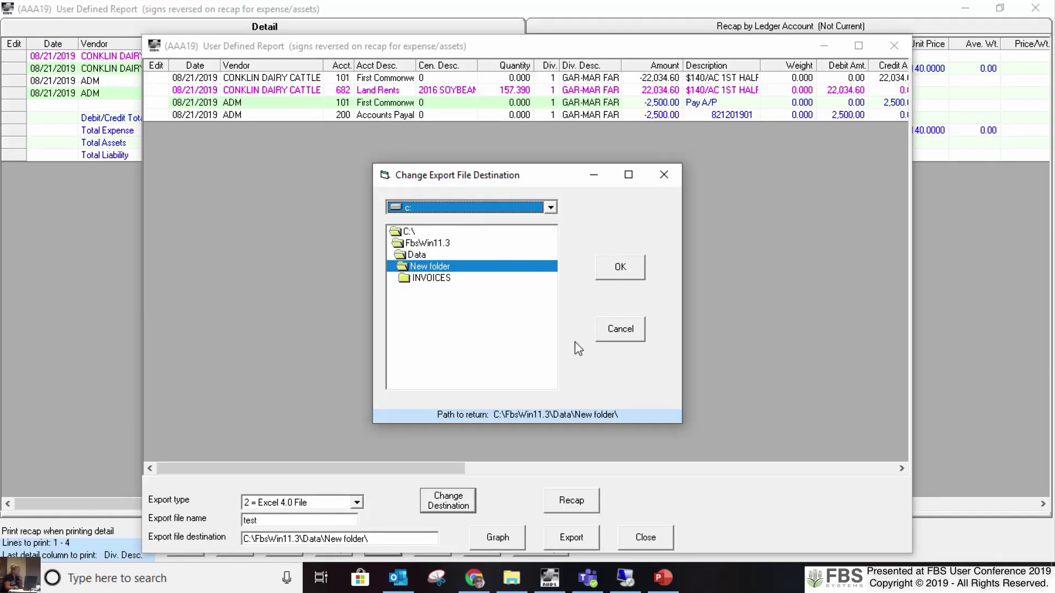
{"action": "left_click", "coordinate": [618, 329]}
{"action": "left_click", "coordinate": [645, 530]}
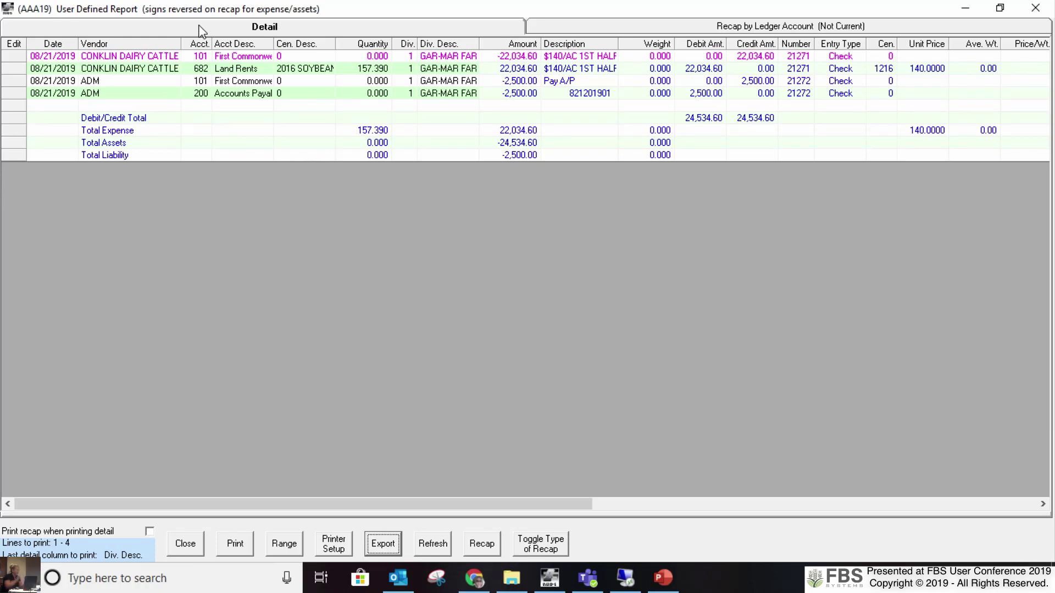
- Send the user-defined report to the clipboard and close the report
{"action": "key", "text": "Return"}
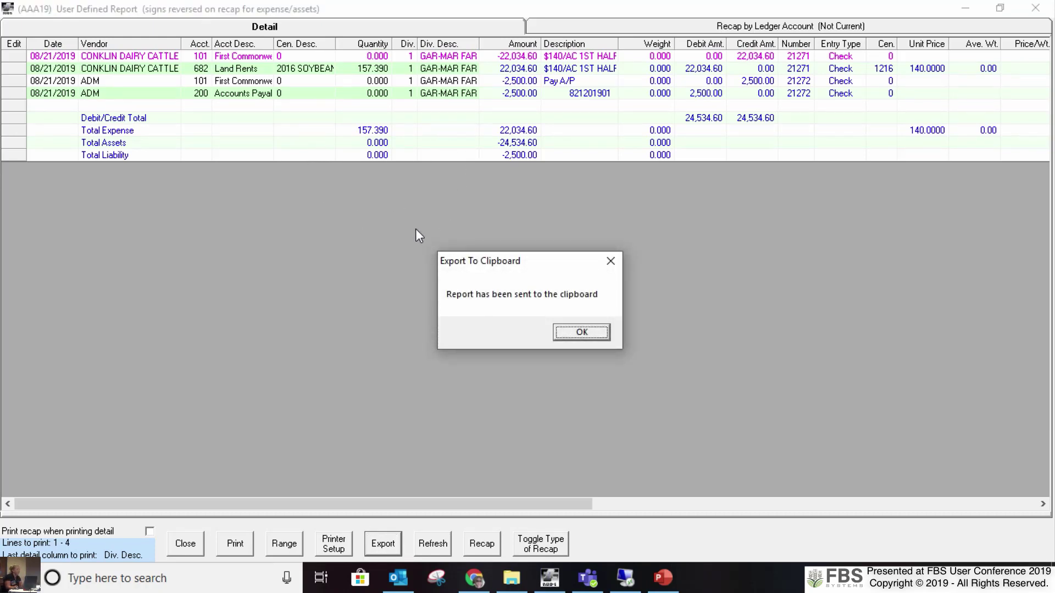
{"action": "left_click", "coordinate": [571, 334]}
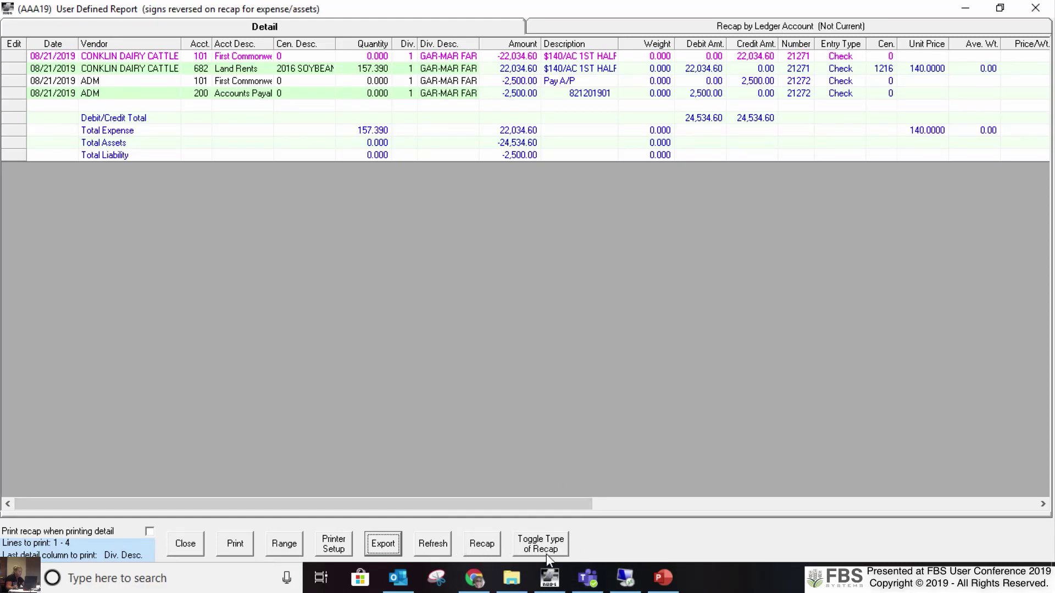
{"action": "left_click", "coordinate": [1035, 7]}
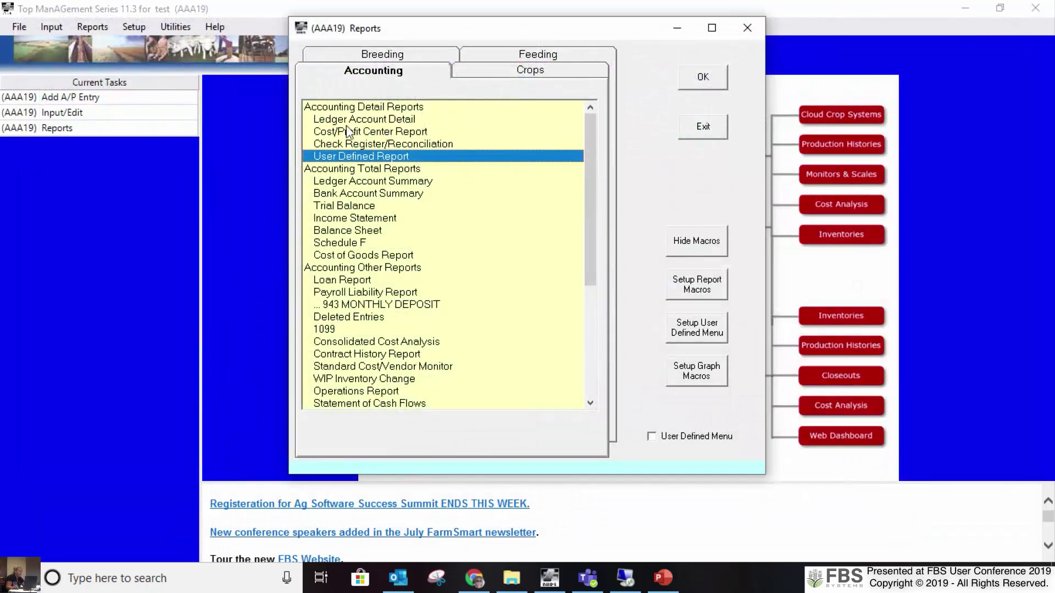
- Try setting the entry types to z in the User Defined Report parameters
{"action": "left_click", "coordinate": [705, 81]}
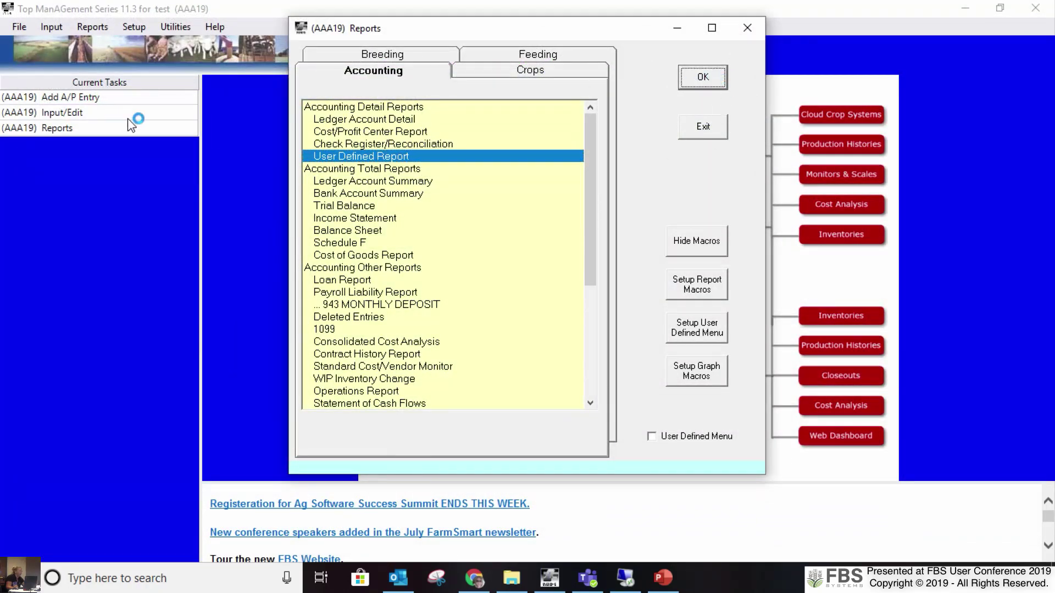
{"action": "left_click", "coordinate": [441, 199]}
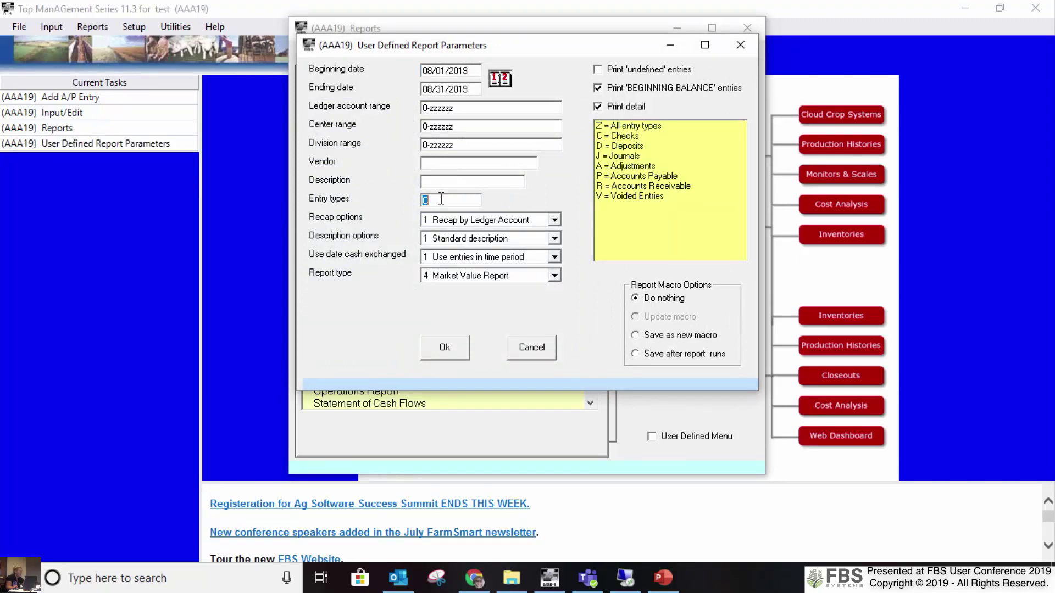
{"action": "type", "text": "z"}
{"action": "left_click", "coordinate": [528, 348]}
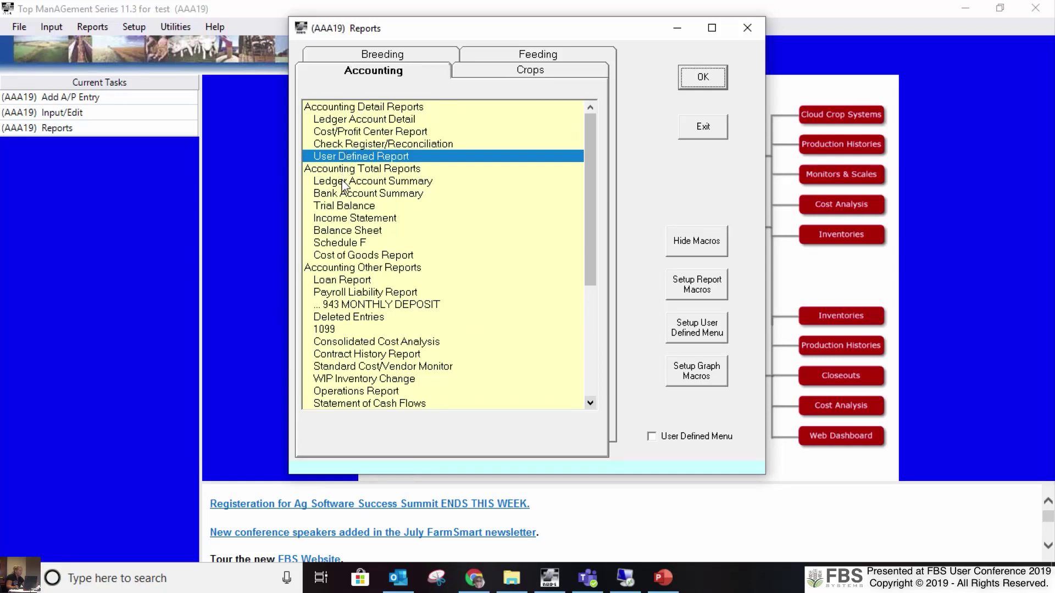
- Review the parameters available for the Ledger Account Detail report without running it
{"action": "left_click", "coordinate": [364, 120]}
{"action": "left_click", "coordinate": [703, 78]}
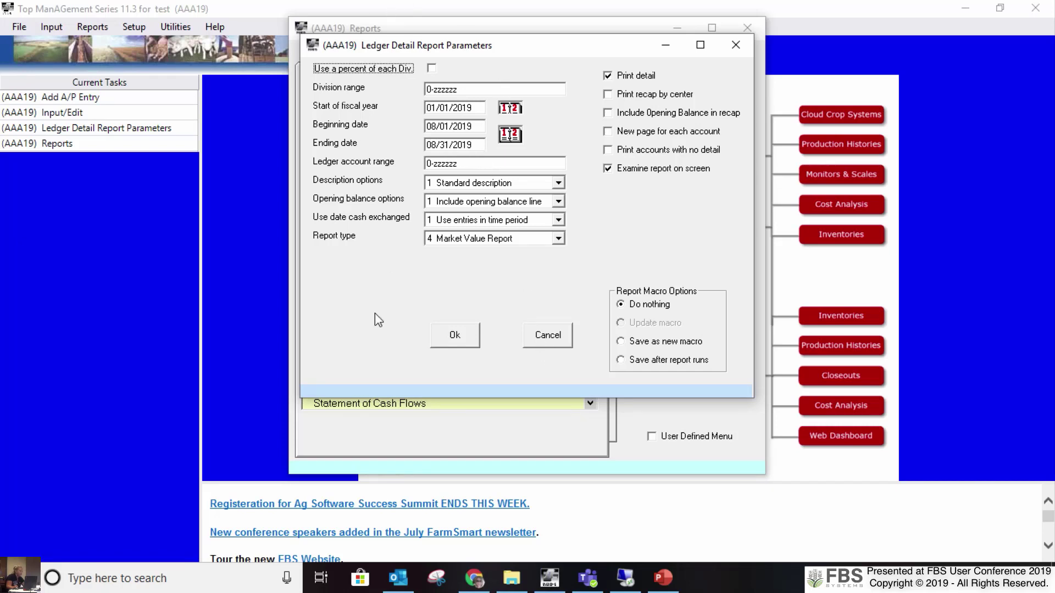
{"action": "left_click", "coordinate": [548, 336]}
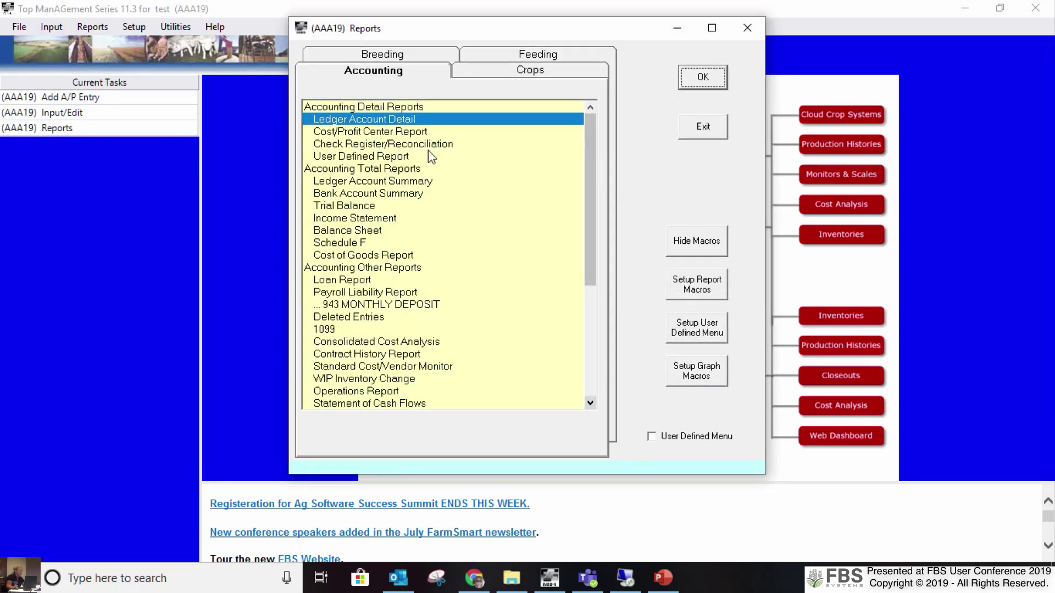
- Run the Cost/Profit Center Report with a beginning date of 01/01/2019 and review it down to the closing totals
{"action": "left_click", "coordinate": [423, 133]}
{"action": "left_click", "coordinate": [706, 78]}
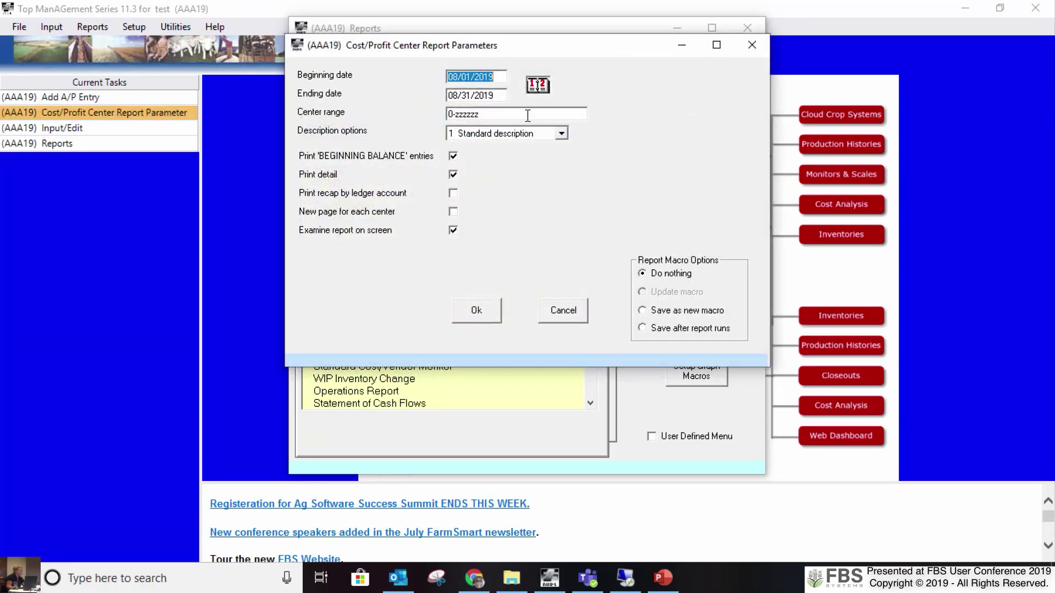
{"action": "type", "text": "01/"}
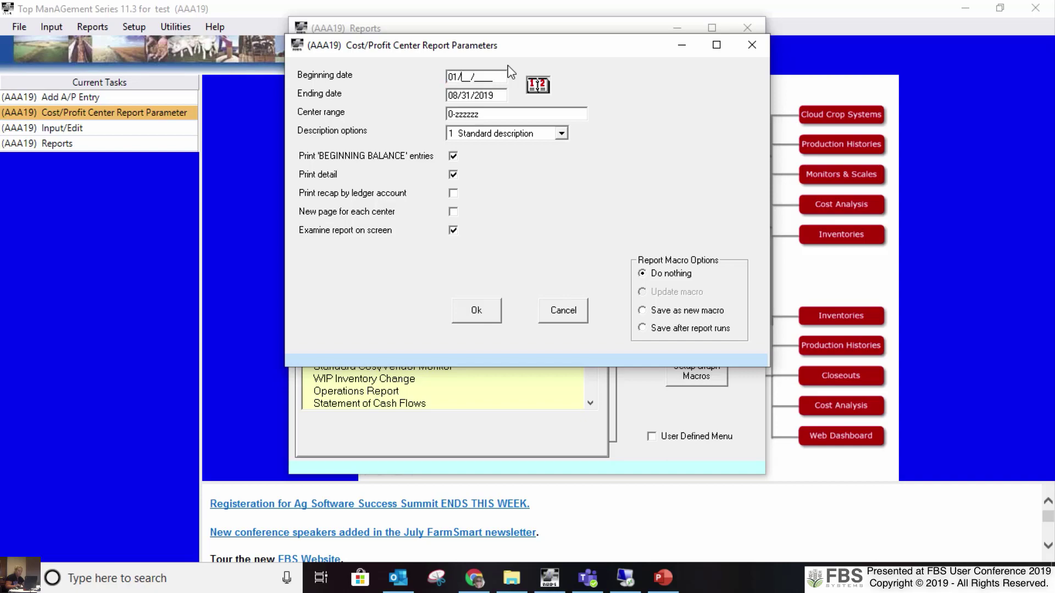
{"action": "type", "text": "01/2019"}
{"action": "left_click", "coordinate": [490, 309]}
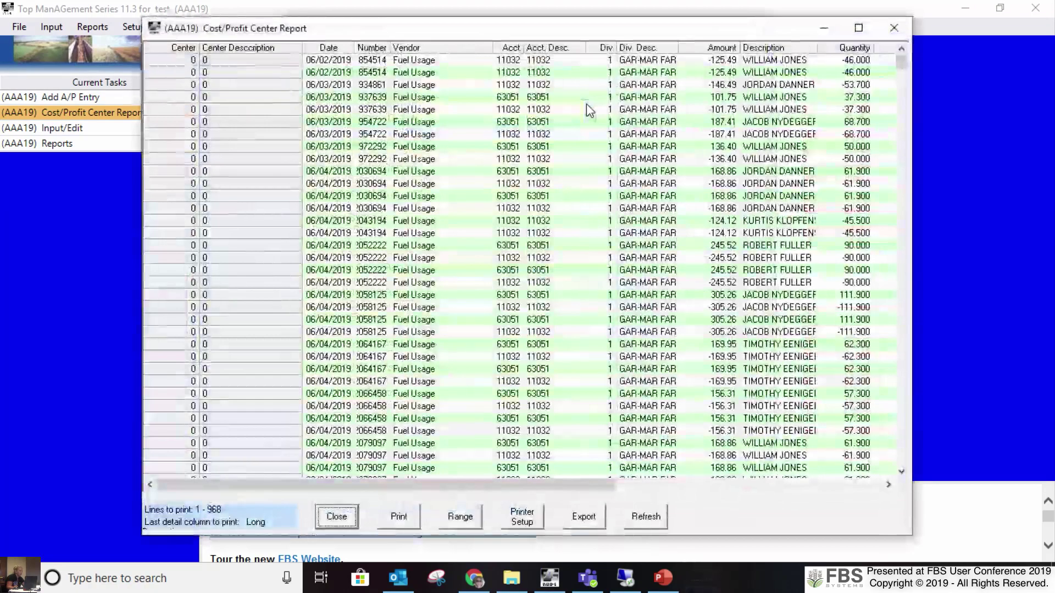
{"action": "left_click_drag", "start_coordinate": [902, 65], "coordinate": [907, 463]}
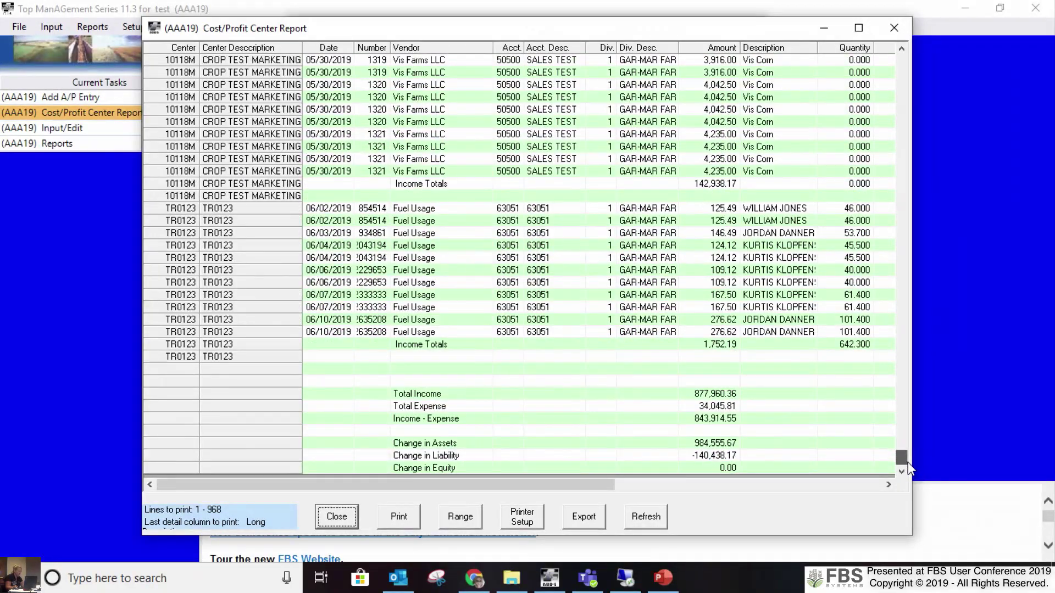
{"action": "left_click", "coordinate": [340, 519]}
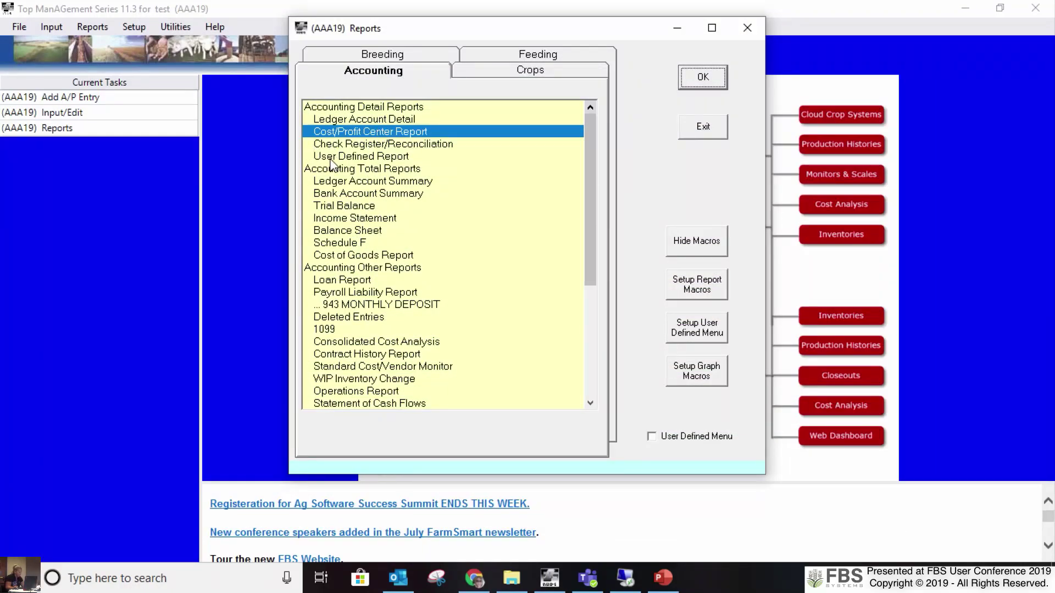
- Run the Bank Account Summary and examine each bank's checks, deposits and balances
{"action": "left_click", "coordinate": [348, 183]}
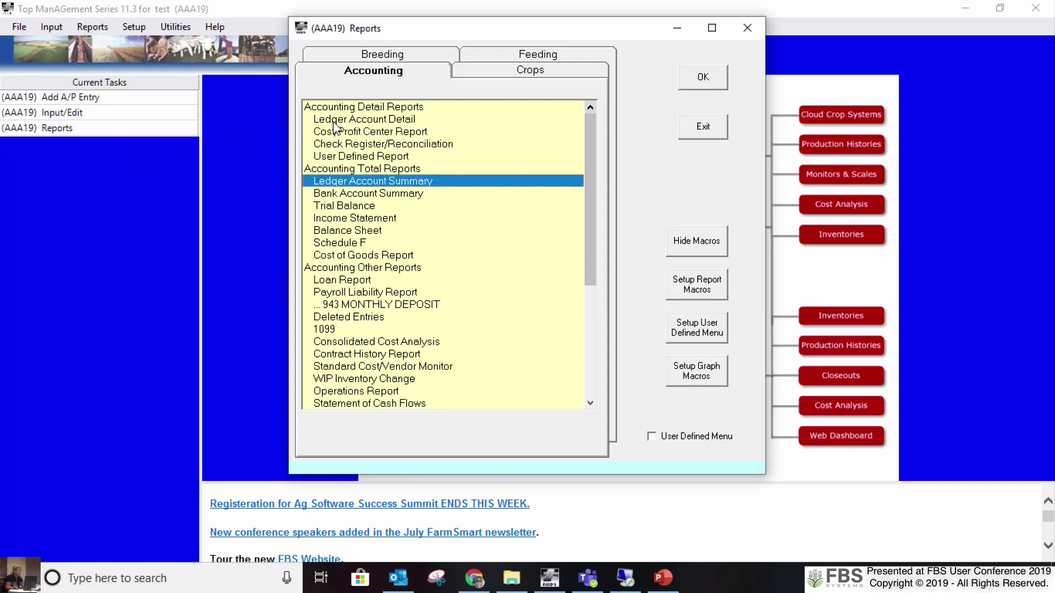
{"action": "left_click", "coordinate": [356, 193]}
{"action": "left_click", "coordinate": [695, 78]}
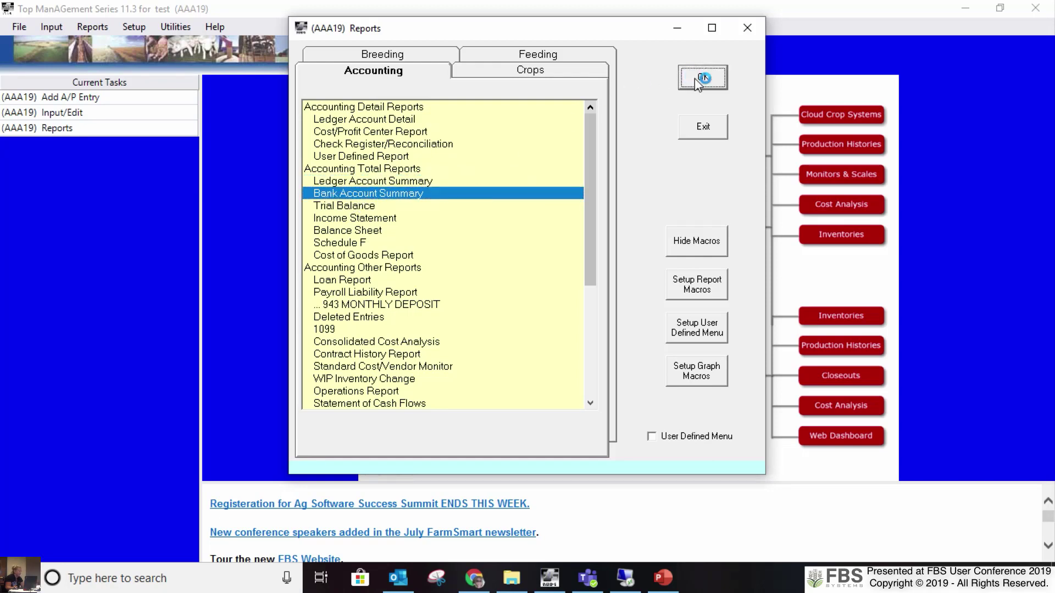
{"action": "left_click", "coordinate": [450, 243]}
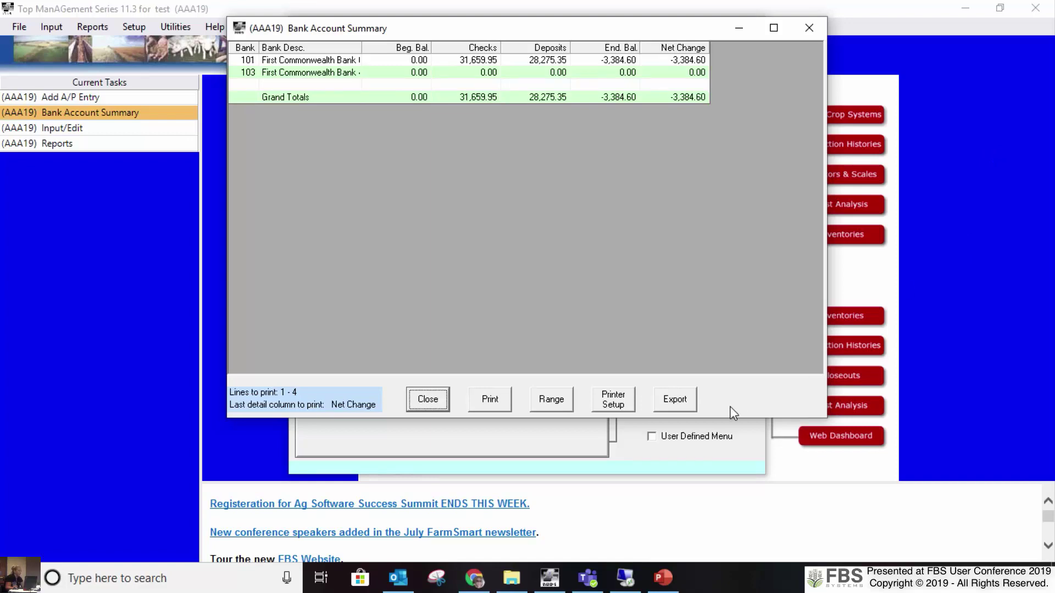
{"action": "left_click", "coordinate": [431, 403]}
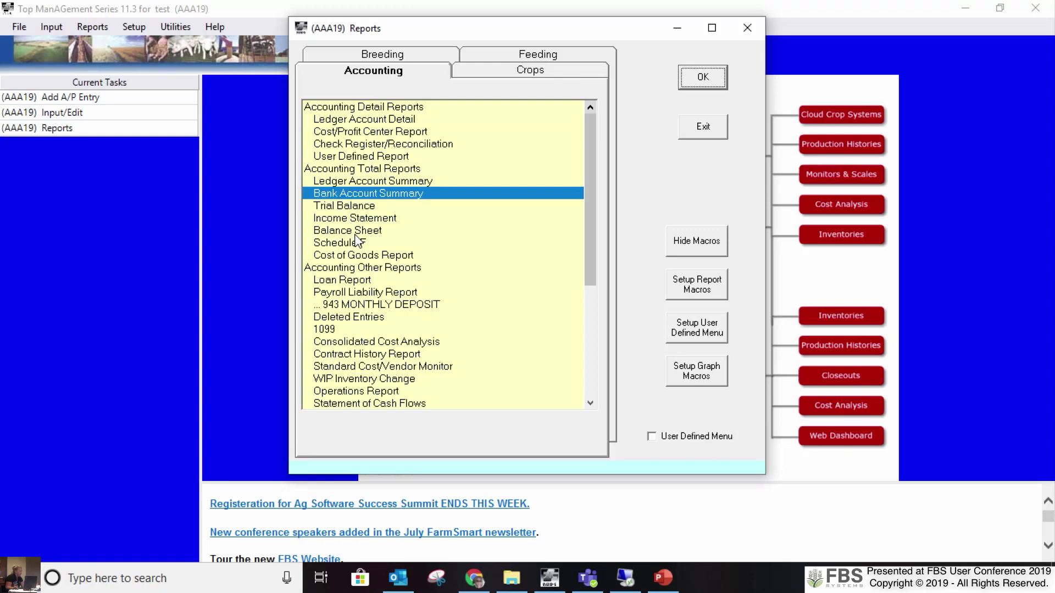
- Examine the column options offered in the Income Statement parameters without running the report
{"action": "left_click", "coordinate": [356, 218]}
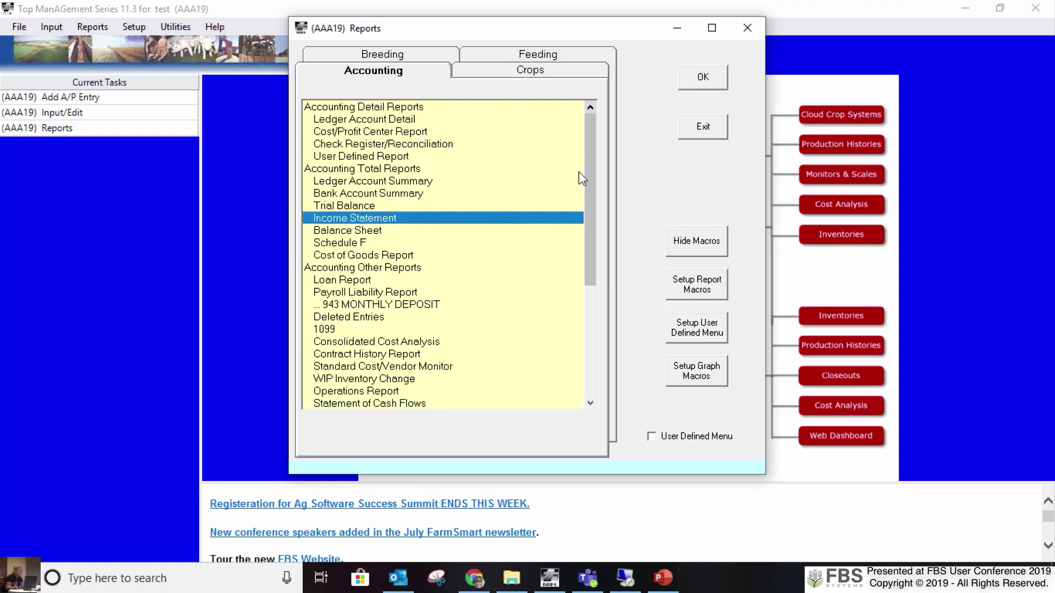
{"action": "left_click", "coordinate": [708, 75]}
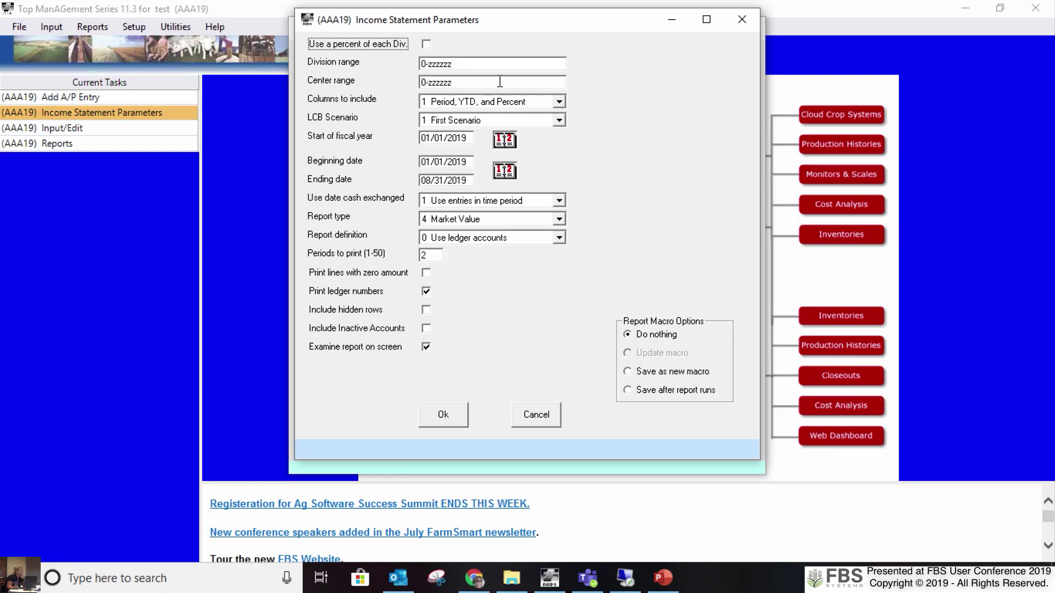
{"action": "left_click", "coordinate": [559, 101]}
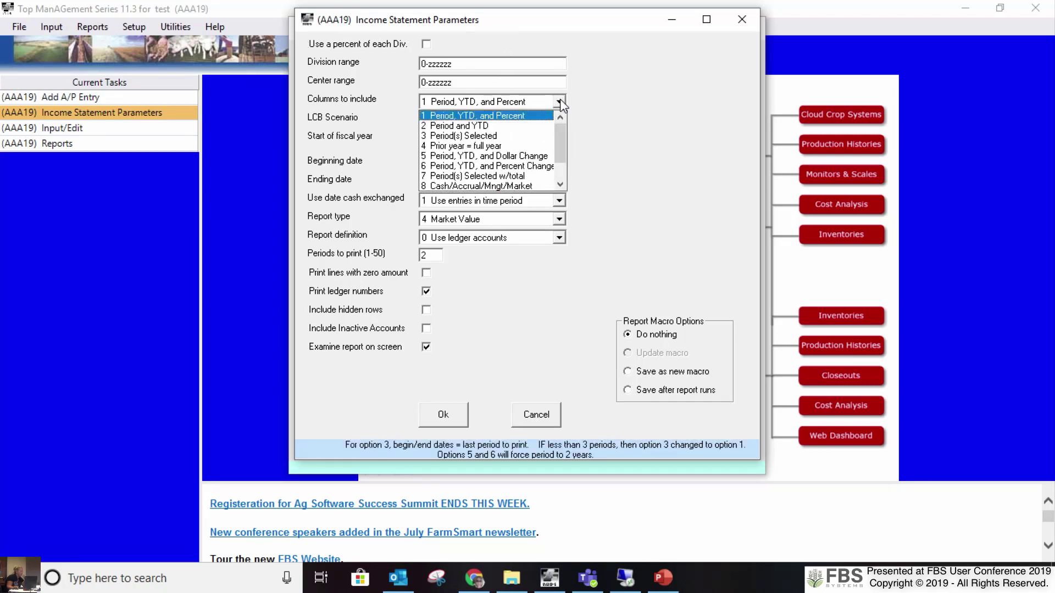
{"action": "left_click_drag", "start_coordinate": [560, 140], "coordinate": [572, 173]}
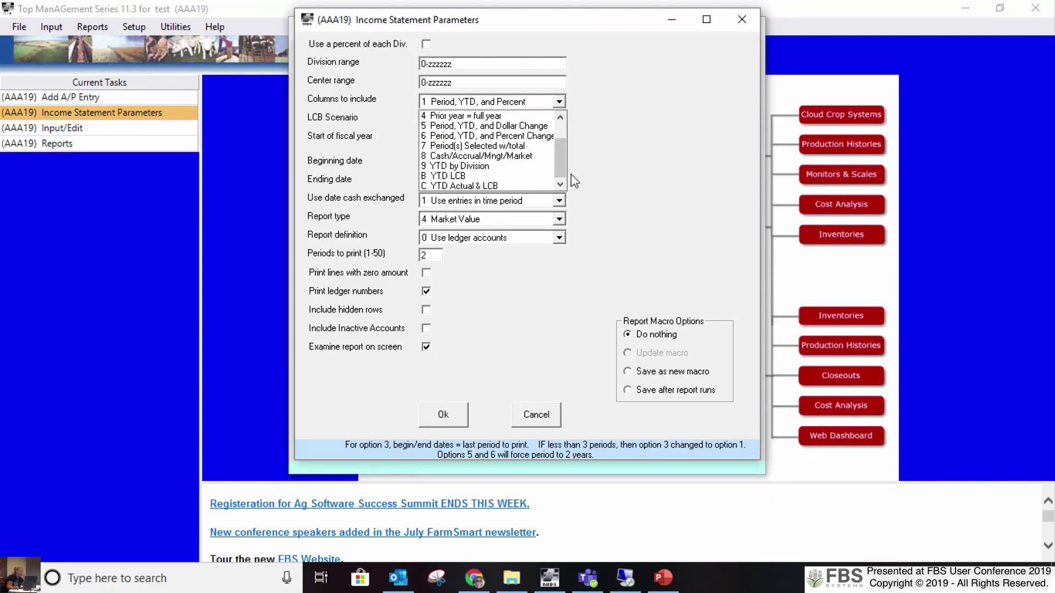
{"action": "scroll", "coordinate": [572, 174], "scroll_direction": "up", "scroll_amount": 3}
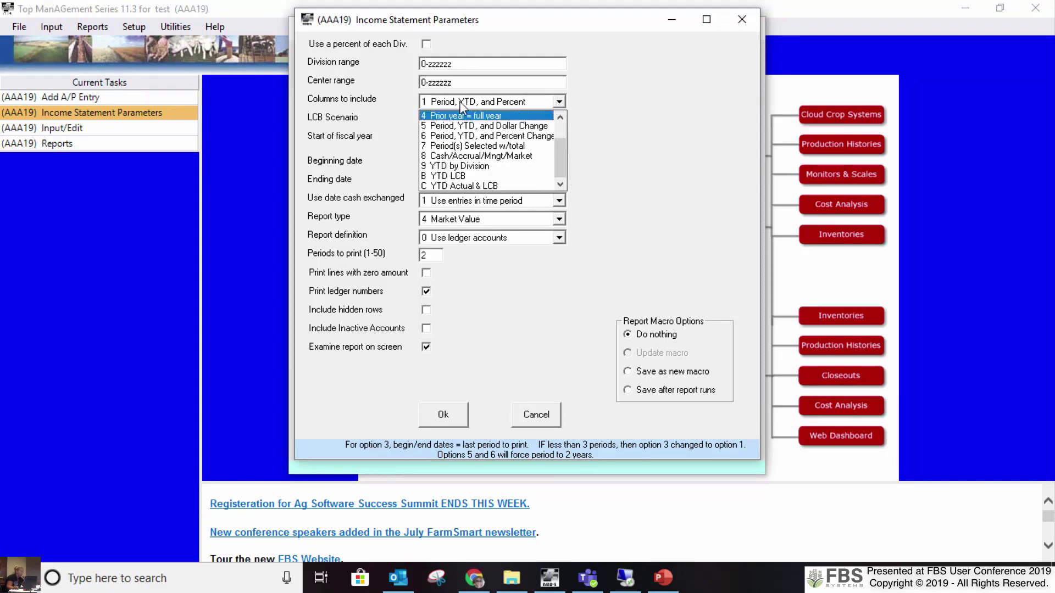
{"action": "left_click", "coordinate": [521, 104]}
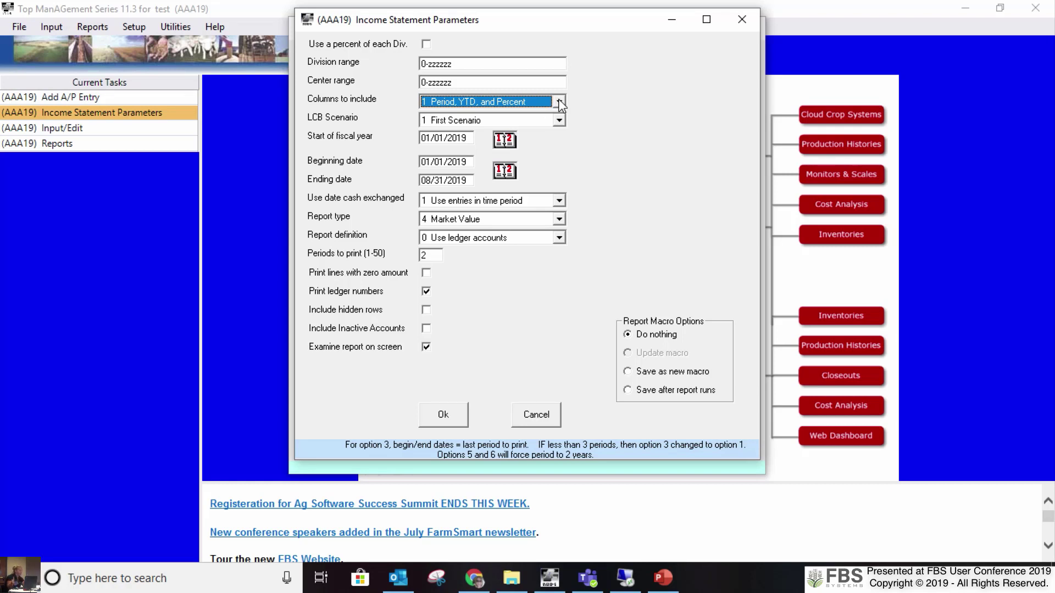
{"action": "left_click", "coordinate": [554, 421]}
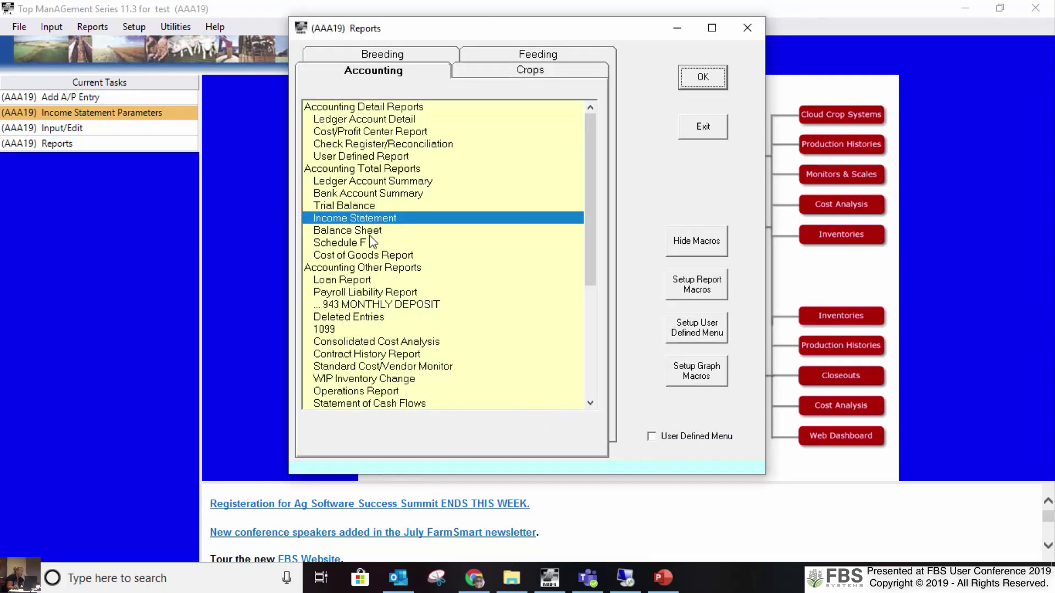
- Run the Trial Balance with its preset dates and Market Value type, and examine the account balances
{"action": "left_click", "coordinate": [351, 205]}
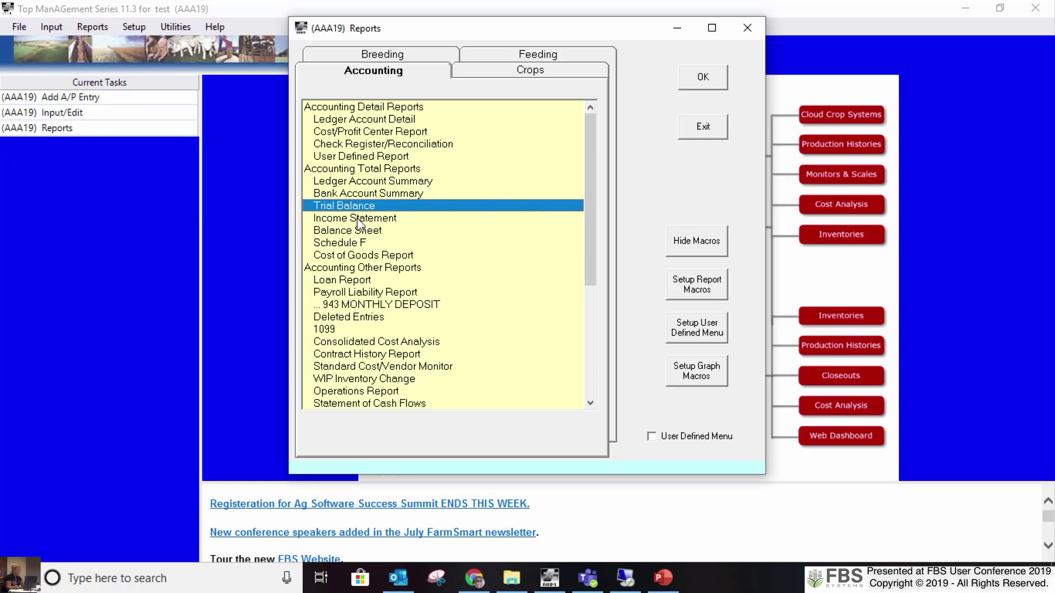
{"action": "left_click", "coordinate": [693, 83]}
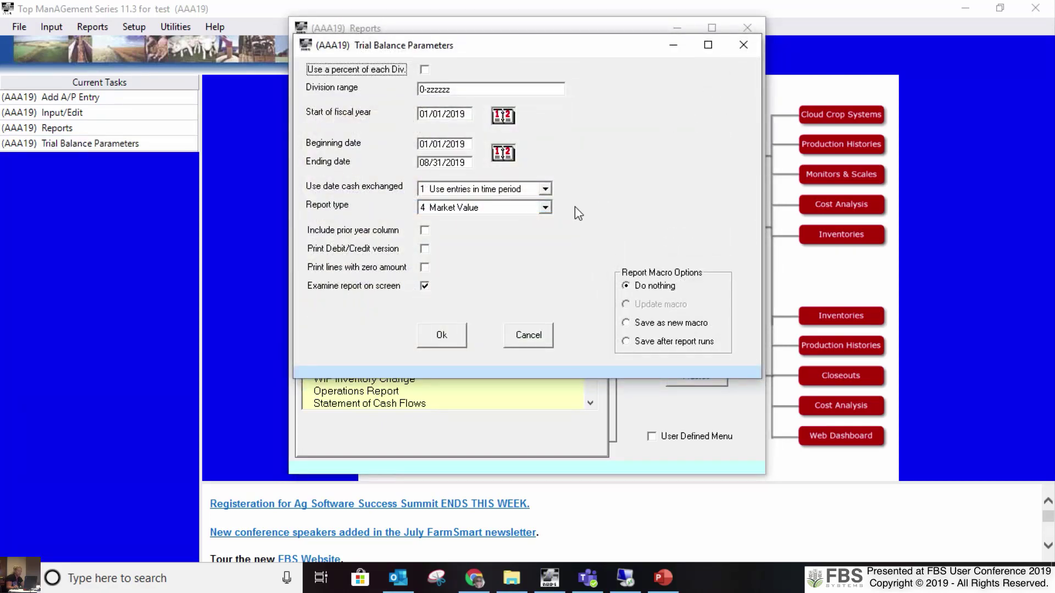
{"action": "left_click", "coordinate": [442, 336]}
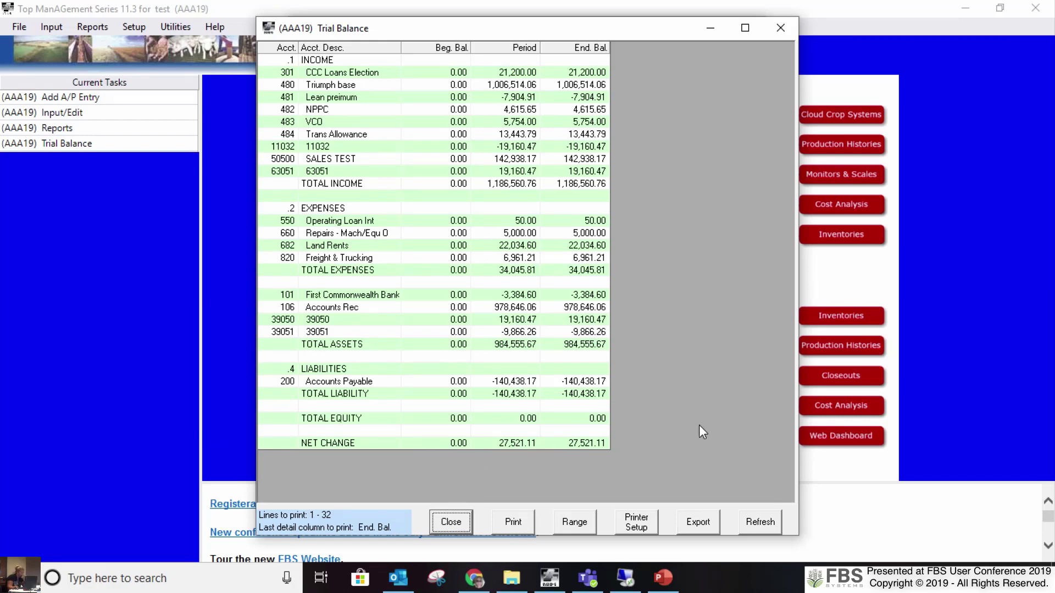
{"action": "left_click", "coordinate": [450, 532]}
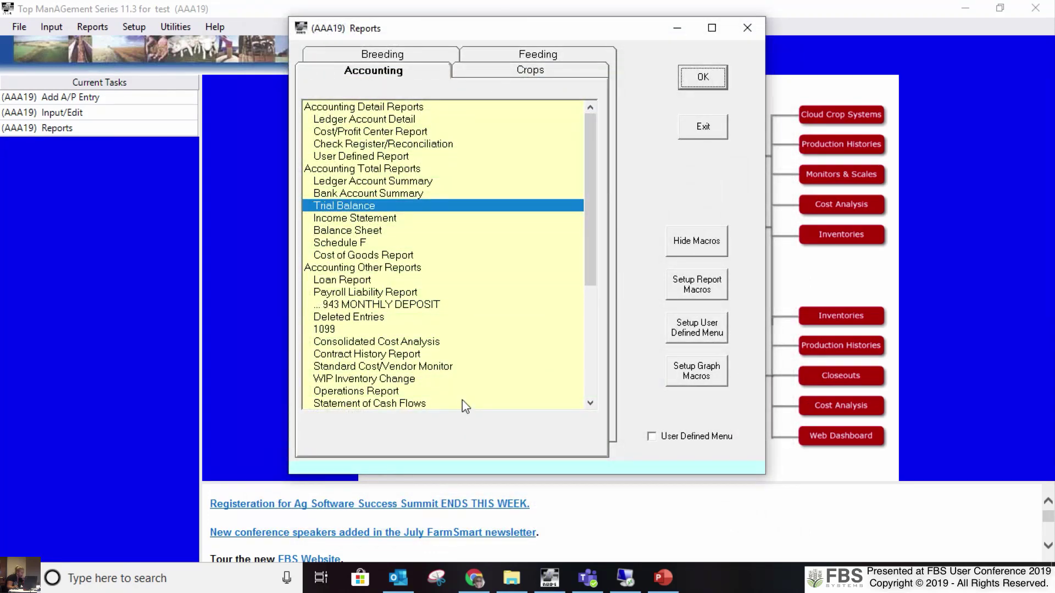
- Switch to the PowerPoint slide show to check the accounting reports slide, and return to the Reports window
{"action": "left_click", "coordinate": [663, 578]}
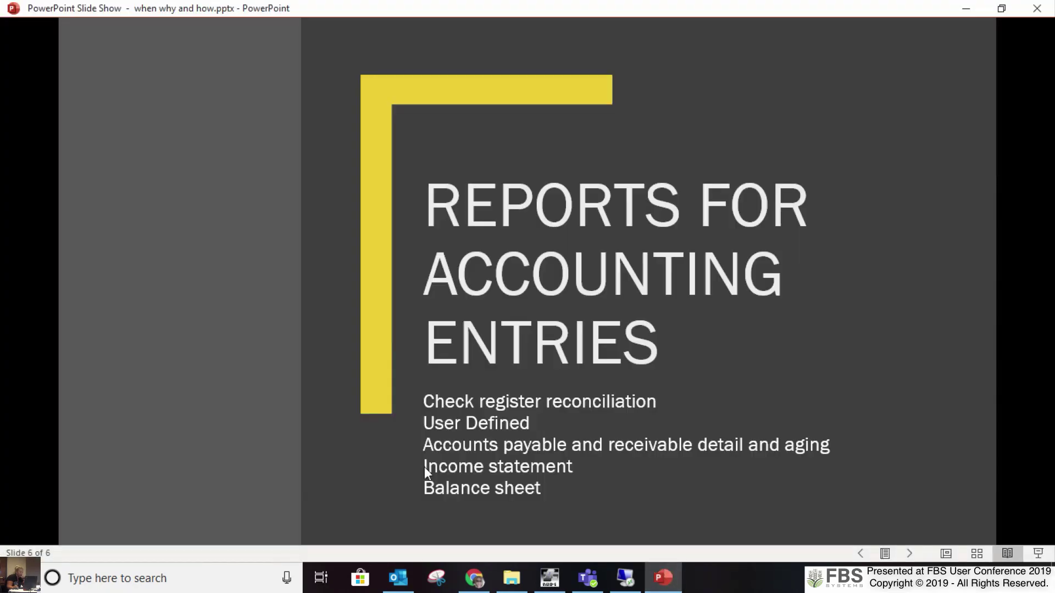
{"action": "left_click", "coordinate": [587, 313]}
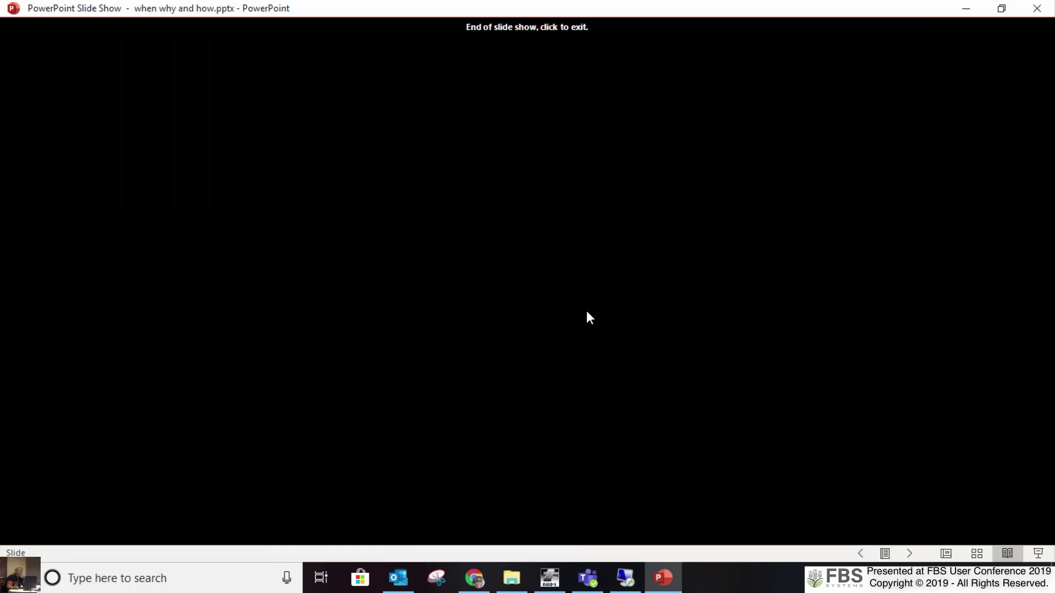
{"action": "left_click", "coordinate": [961, 8]}
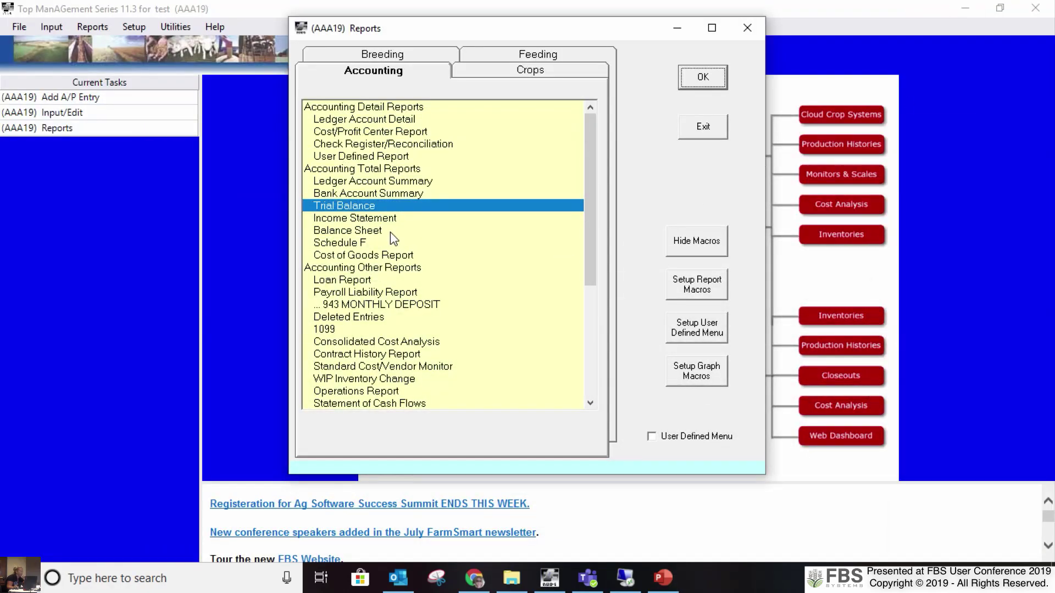